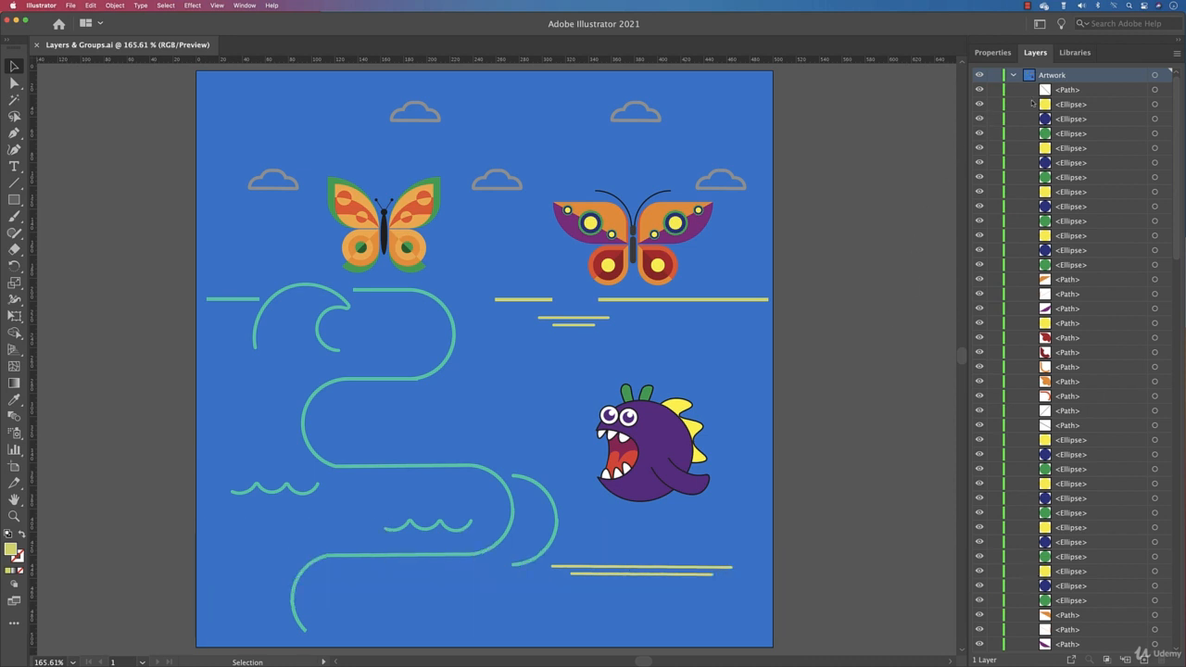
Look through the objects in the Artwork layer and the document properties, and collapse the Artwork layer.
{"action": "scroll", "coordinate": [1077, 243], "scroll_direction": "down", "scroll_amount": 15}
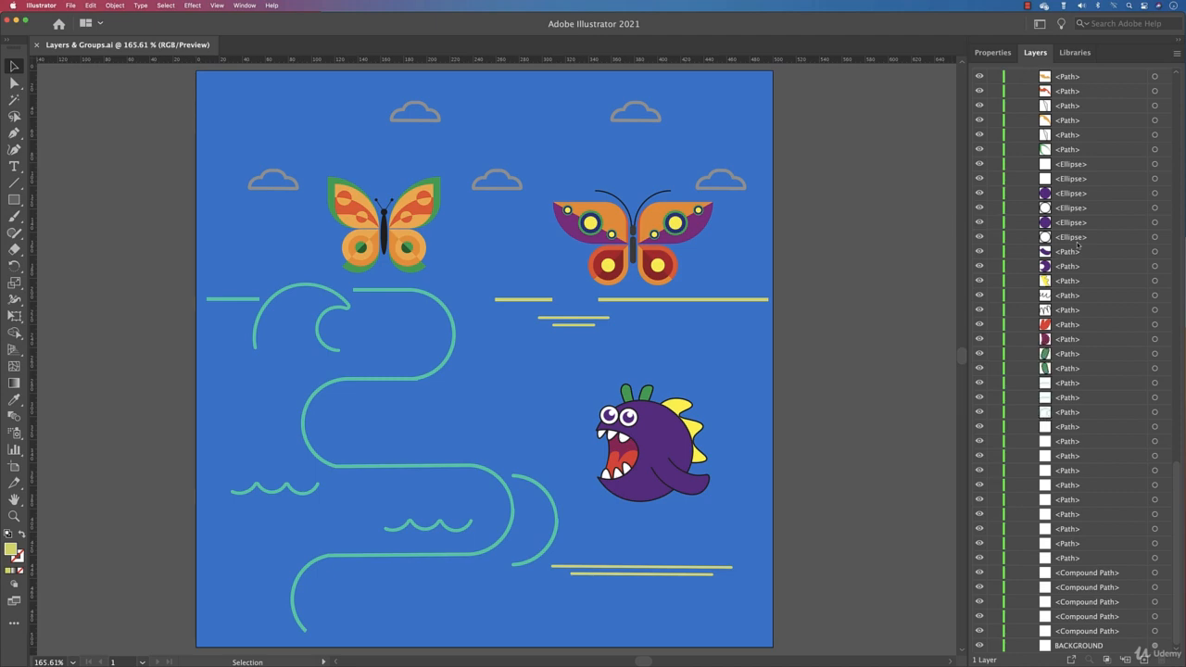
{"action": "scroll", "coordinate": [1078, 244], "scroll_direction": "up", "scroll_amount": 15}
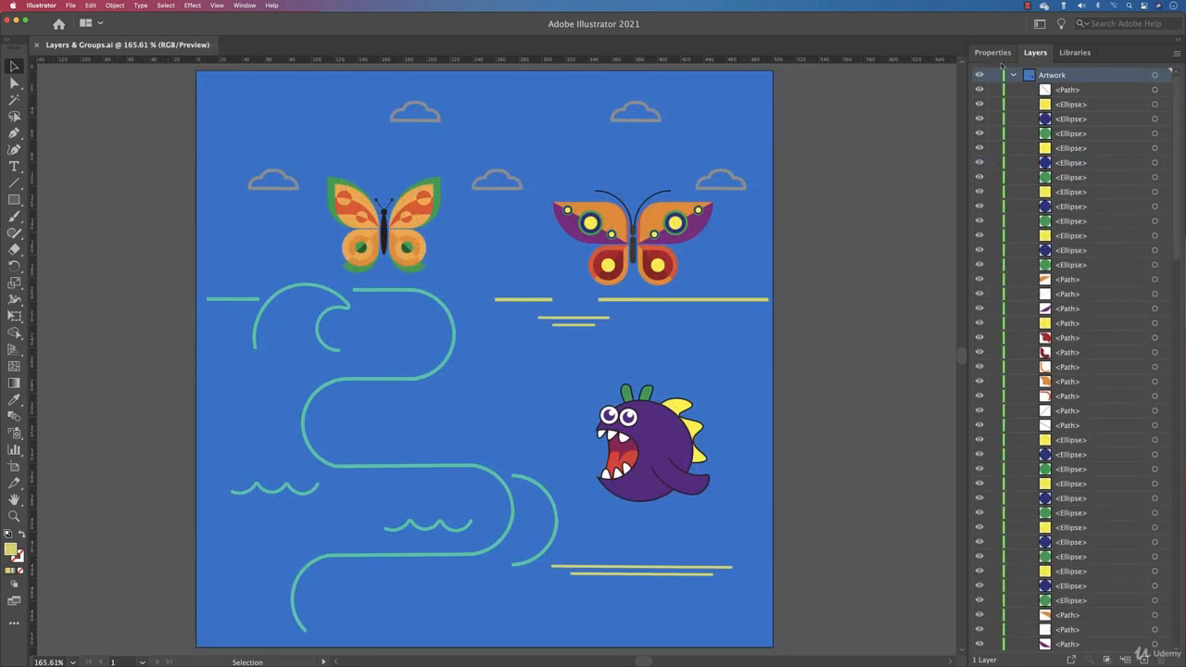
{"action": "left_click", "coordinate": [994, 53]}
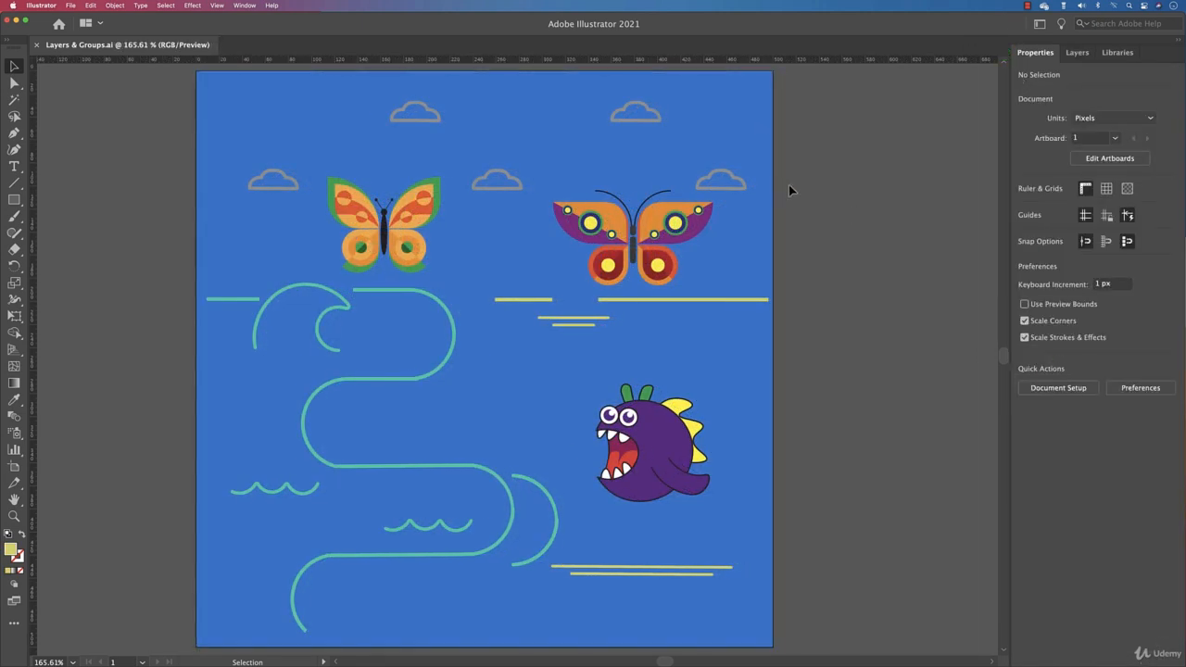
{"action": "left_click", "coordinate": [1091, 56]}
{"action": "left_click", "coordinate": [1013, 76]}
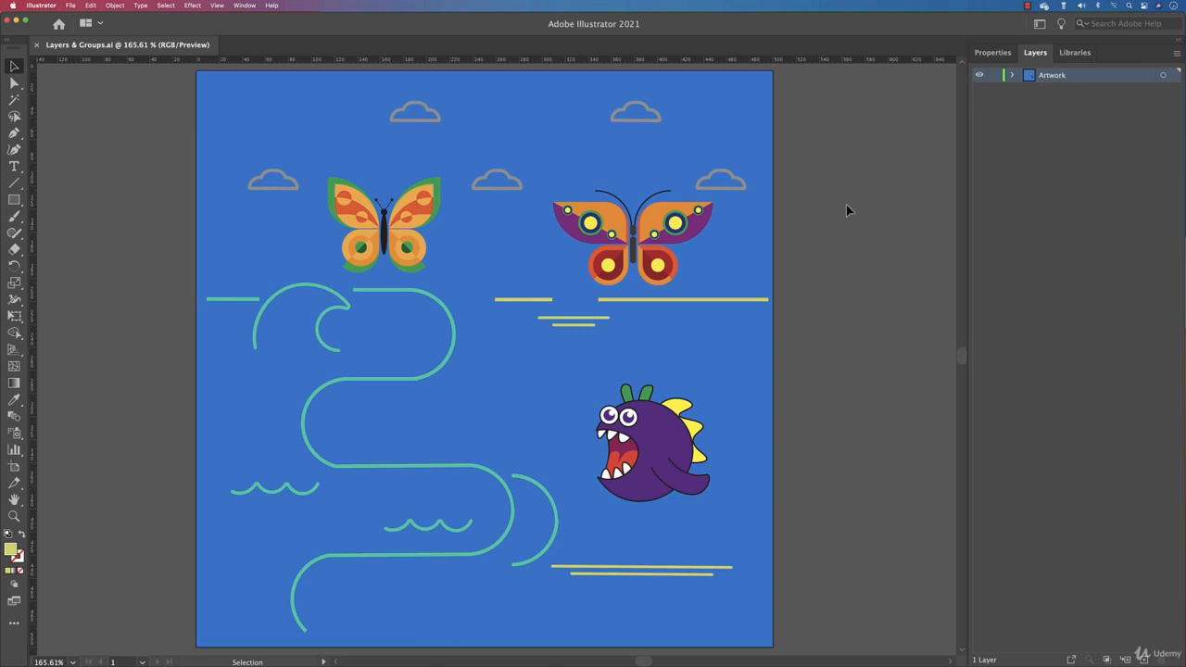
Select the blue background shape on the artboard and highlight its BACKGROUND entry inside the expanded Artwork layer.
{"action": "left_click", "coordinate": [742, 115]}
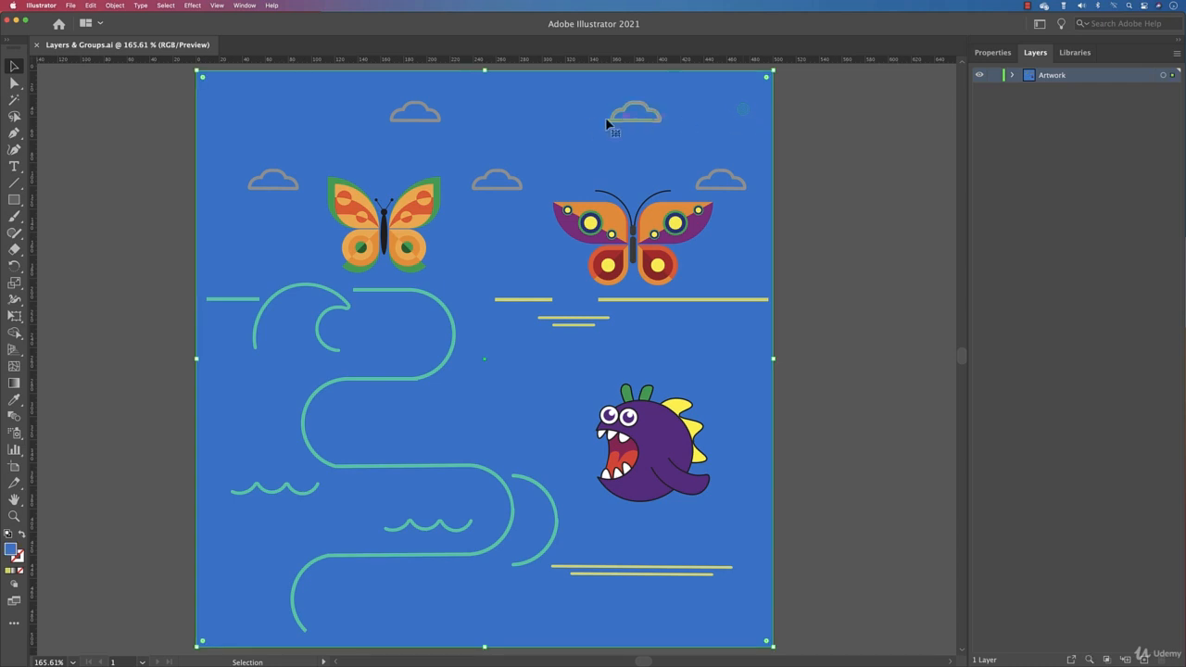
{"action": "left_click", "coordinate": [841, 173]}
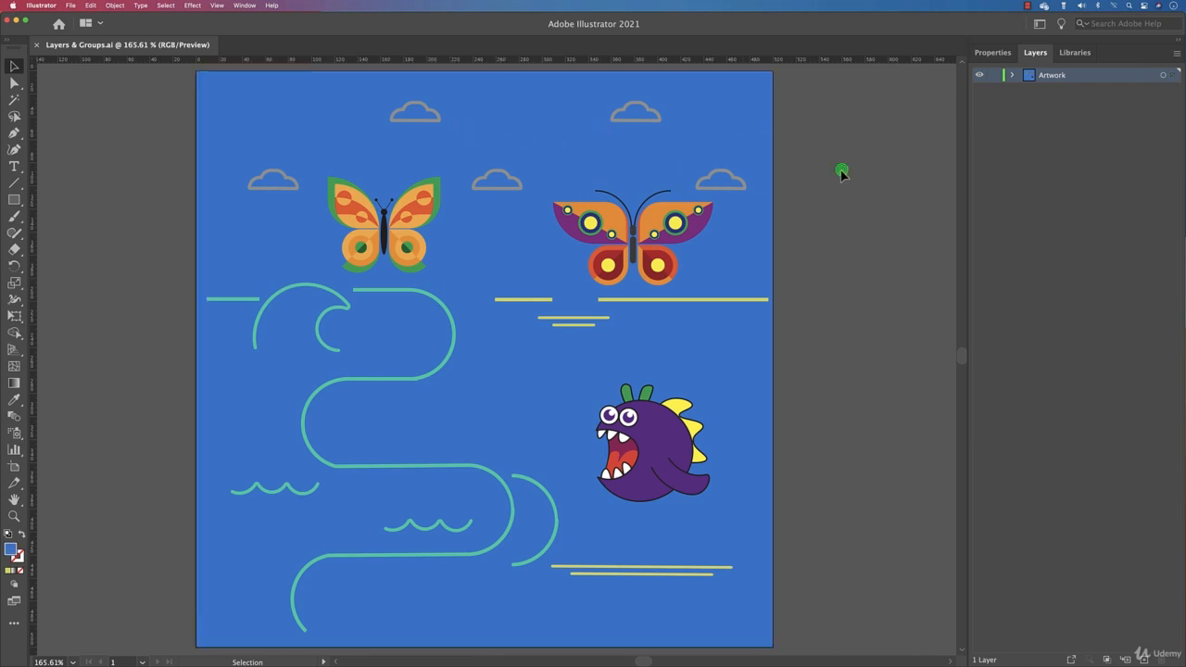
{"action": "left_click", "coordinate": [744, 128]}
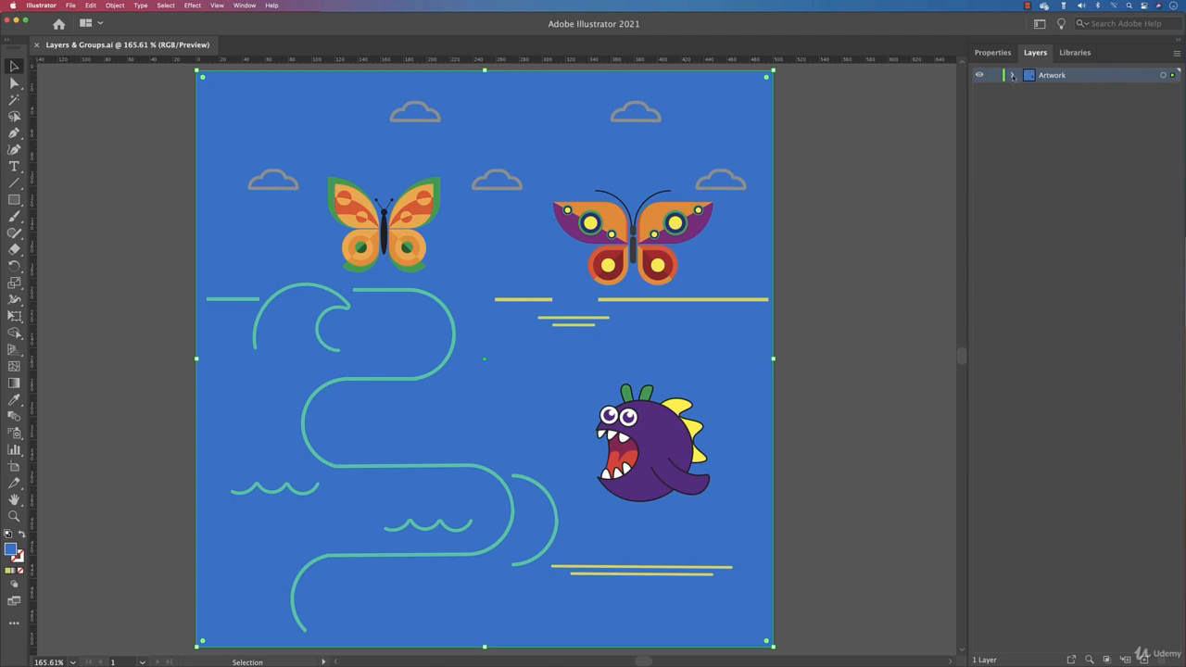
{"action": "left_click", "coordinate": [1013, 76]}
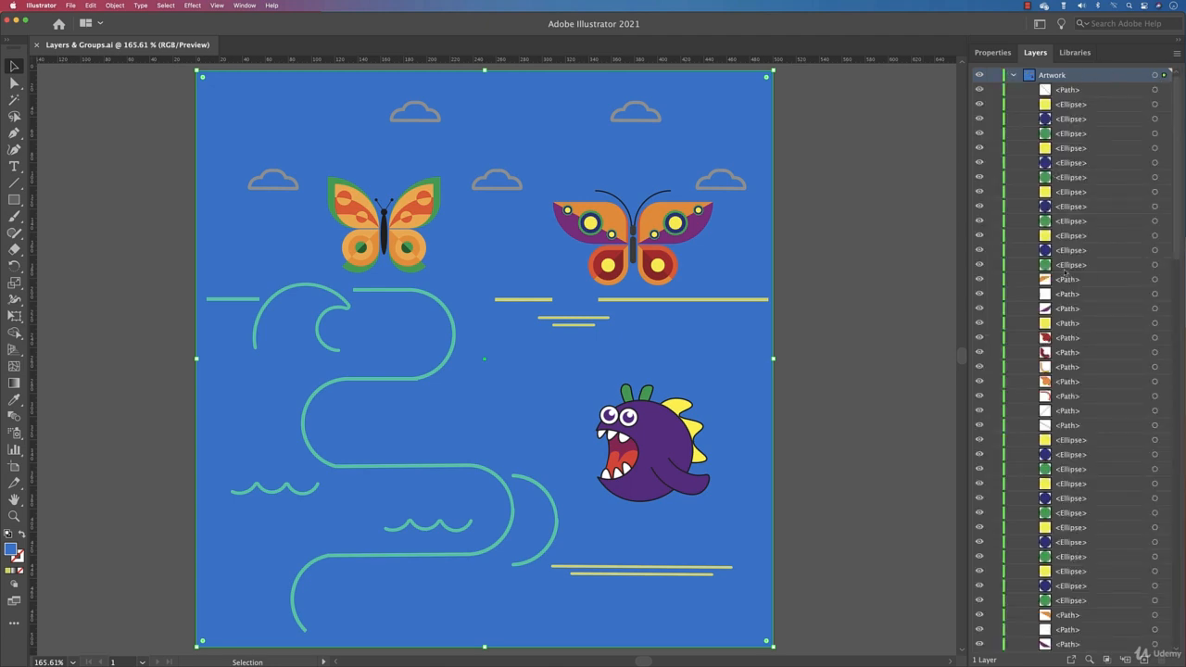
{"action": "scroll", "coordinate": [1065, 271], "scroll_direction": "down", "scroll_amount": 10}
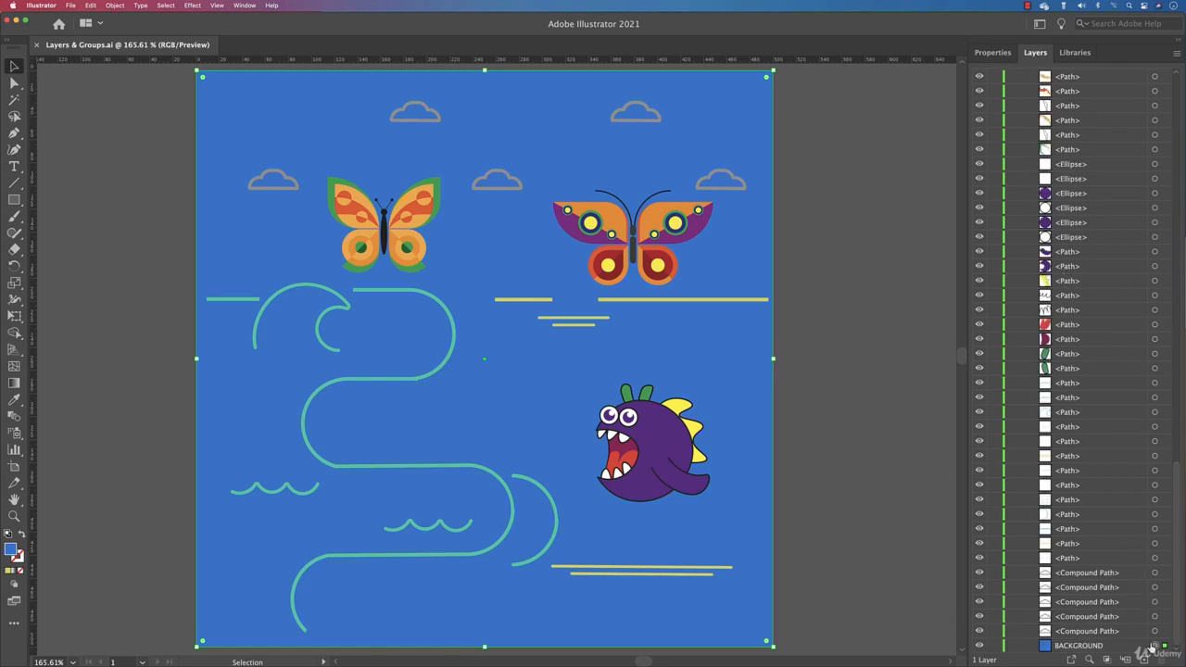
{"action": "left_click", "coordinate": [1075, 649]}
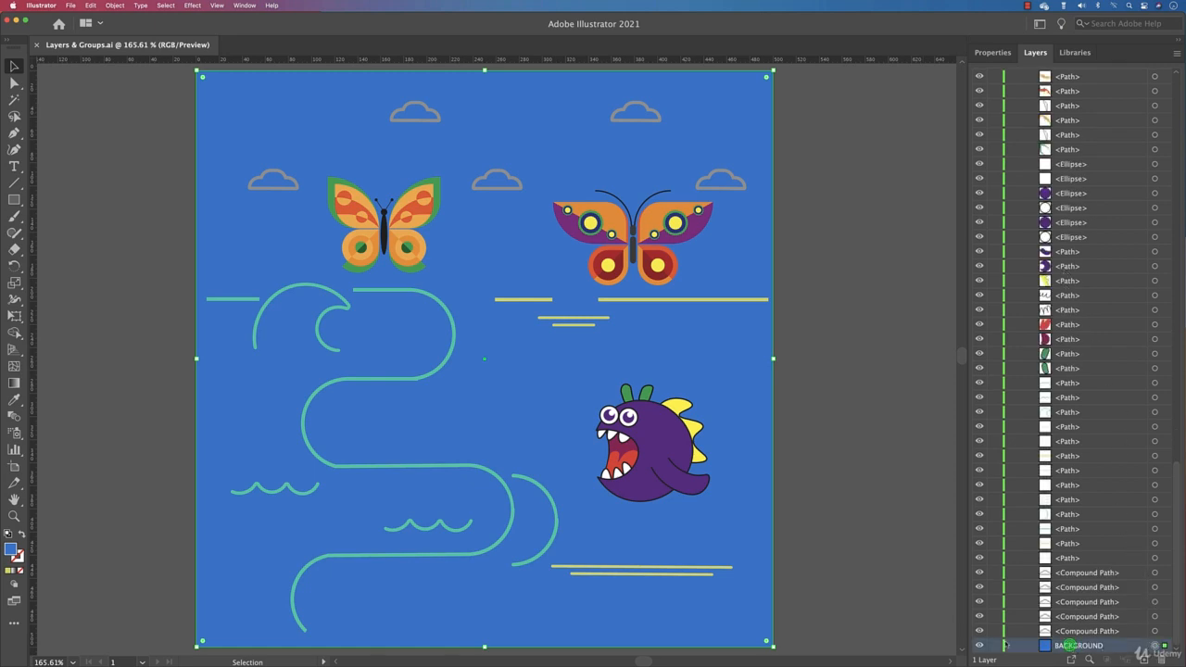
Lock the BACKGROUND object and hide it.
{"action": "key", "text": "super+2"}
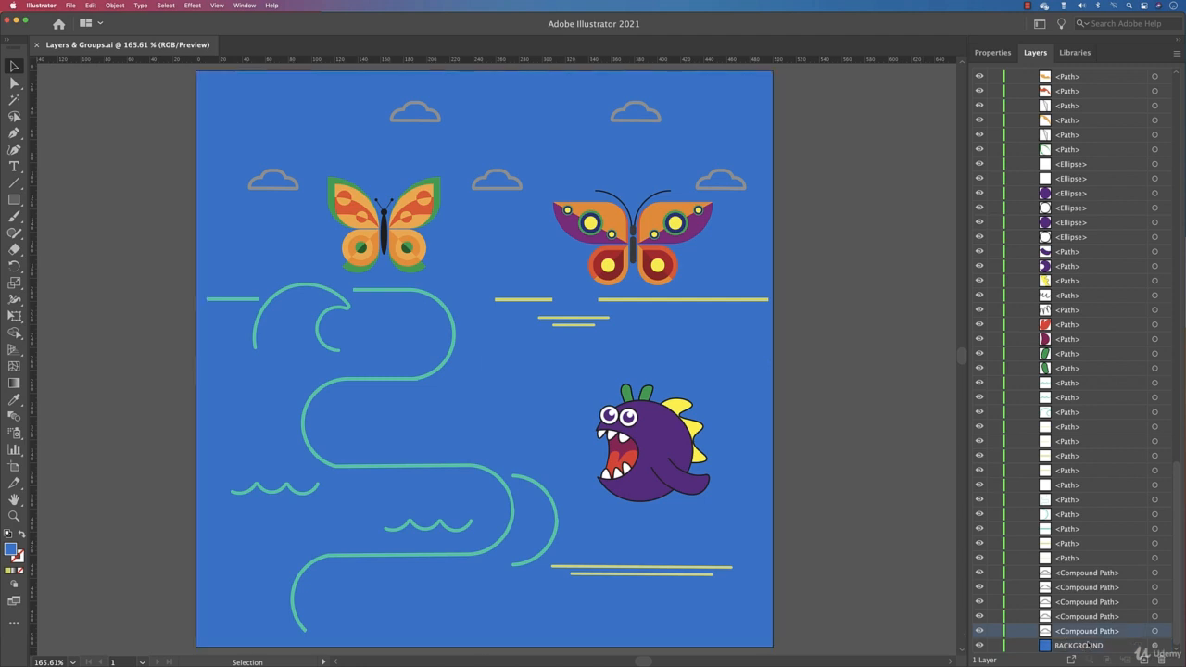
{"action": "left_click", "coordinate": [1092, 647]}
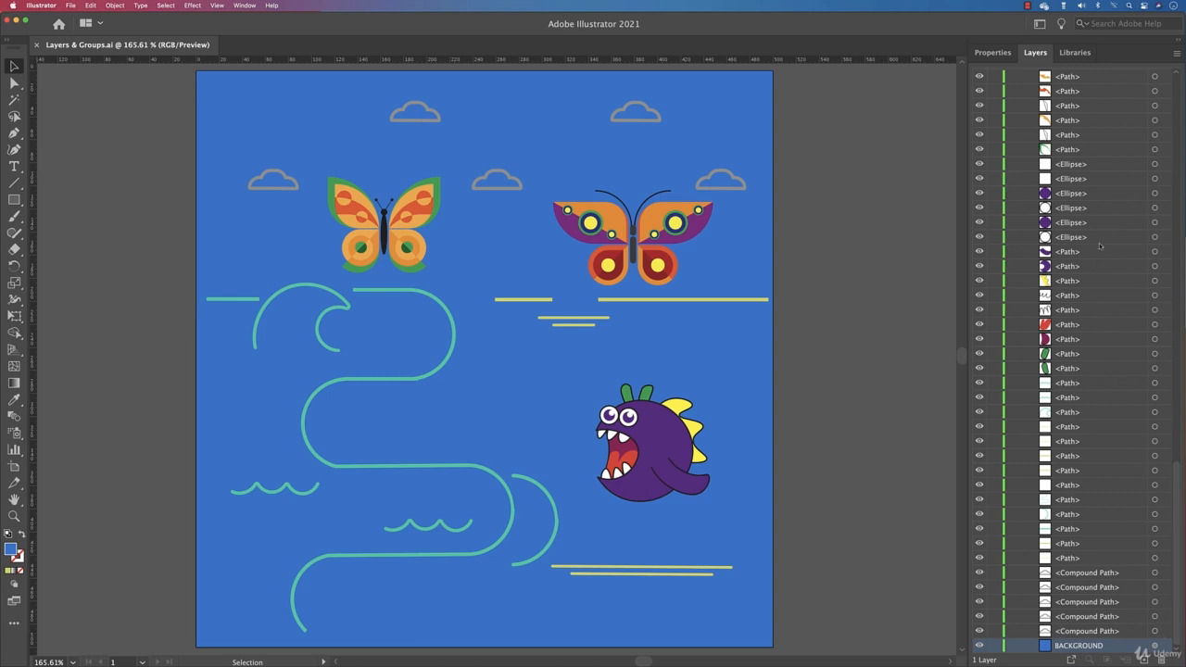
{"action": "left_click", "coordinate": [1155, 647]}
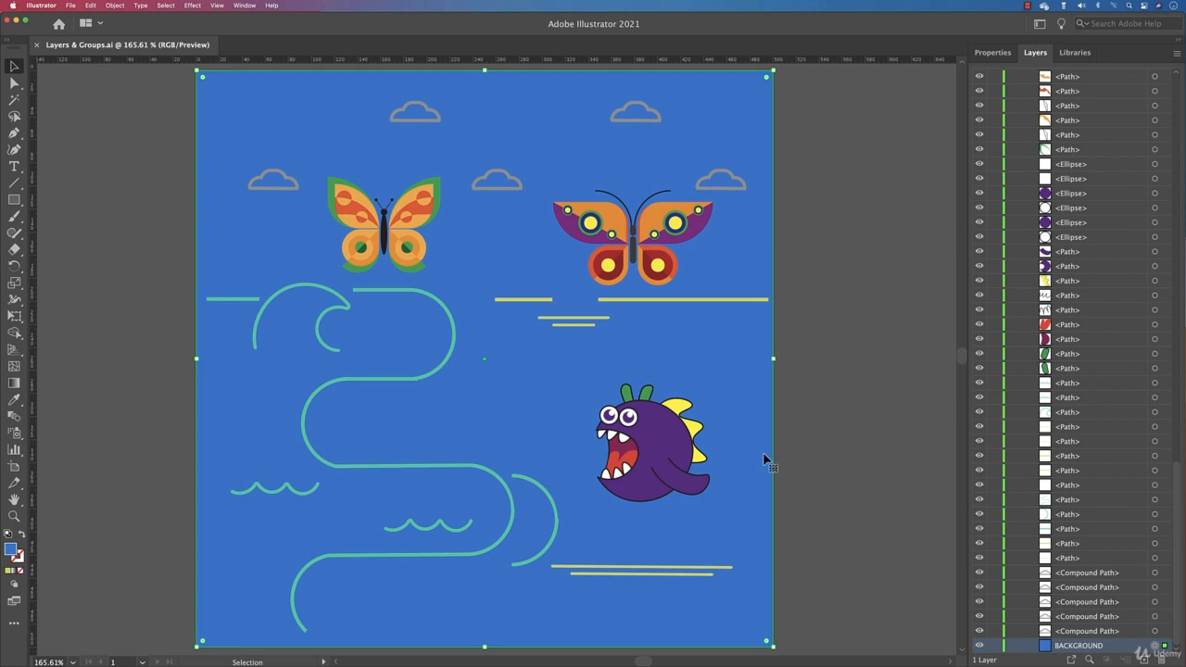
{"action": "left_click", "coordinate": [992, 646]}
{"action": "left_click", "coordinate": [980, 646]}
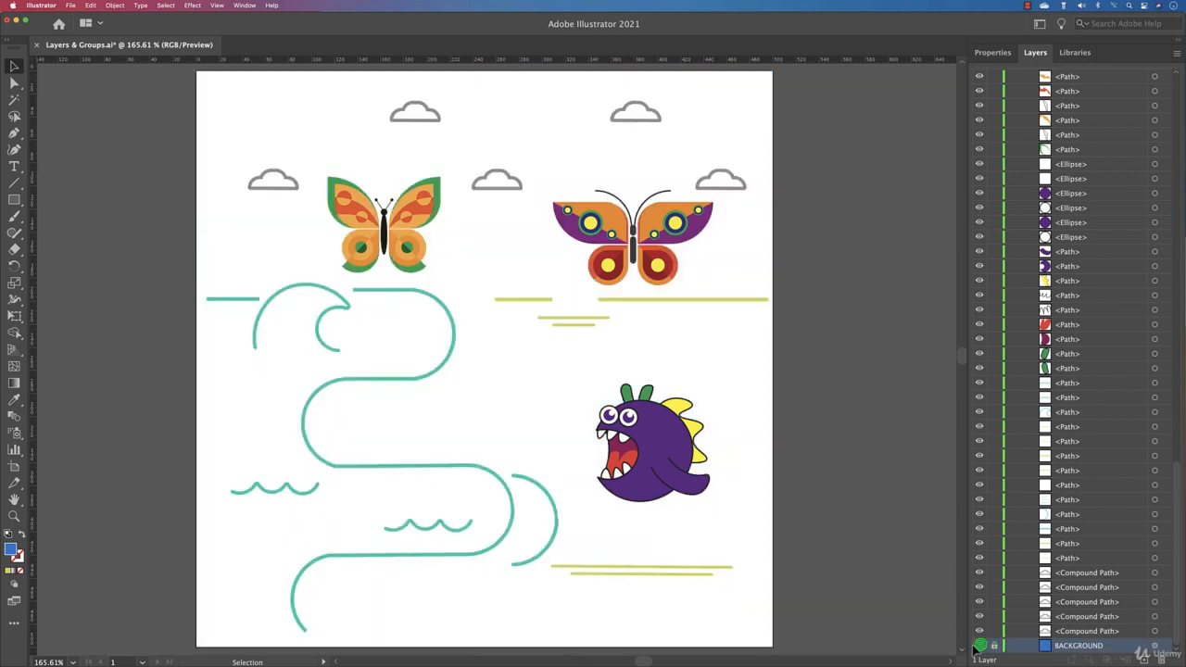
Try marquee selection over the monster's yellow spikes, and clear the selection.
{"action": "left_click_drag", "start_coordinate": [738, 330], "coordinate": [654, 360]}
{"action": "left_click_drag", "start_coordinate": [671, 336], "coordinate": [759, 402]}
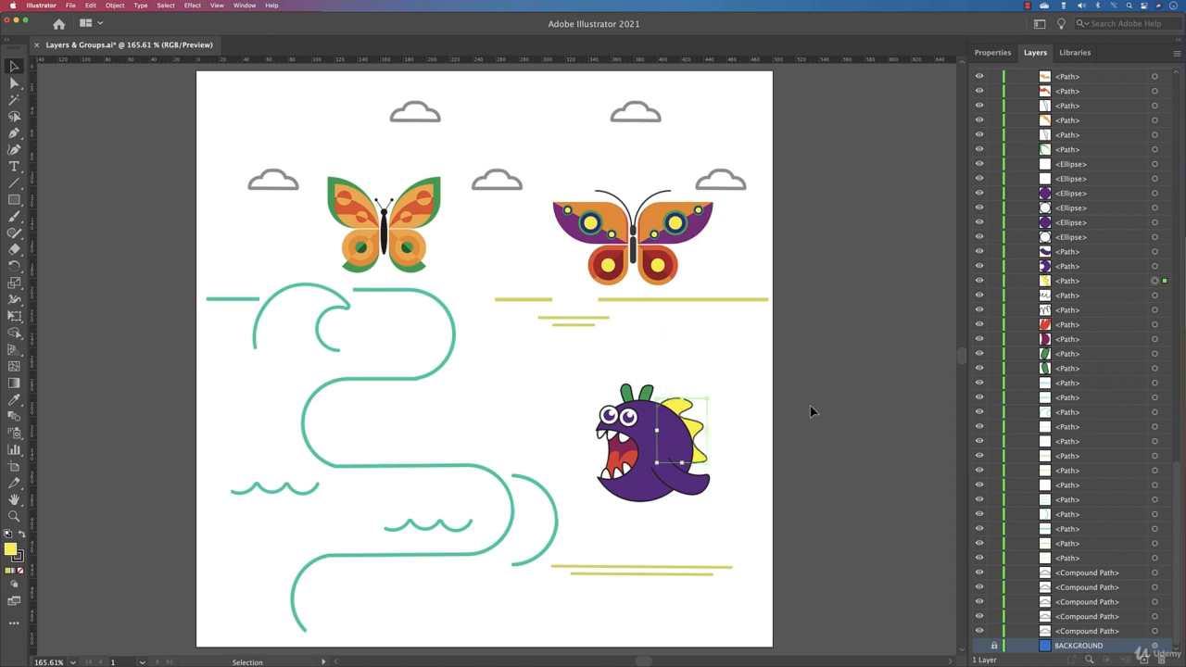
{"action": "left_click", "coordinate": [811, 410]}
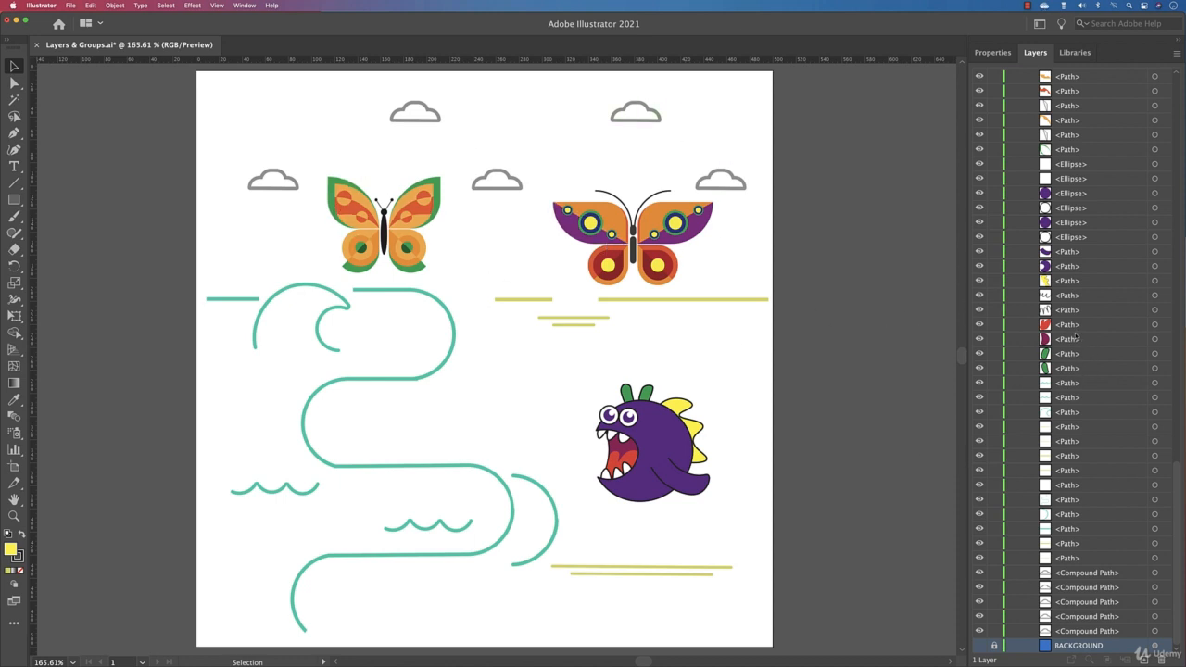
Target one of the monster's purple pupils from the layer list, select its purple body on the artboard, and deselect it.
{"action": "scroll", "coordinate": [1075, 353], "scroll_direction": "up", "scroll_amount": 5}
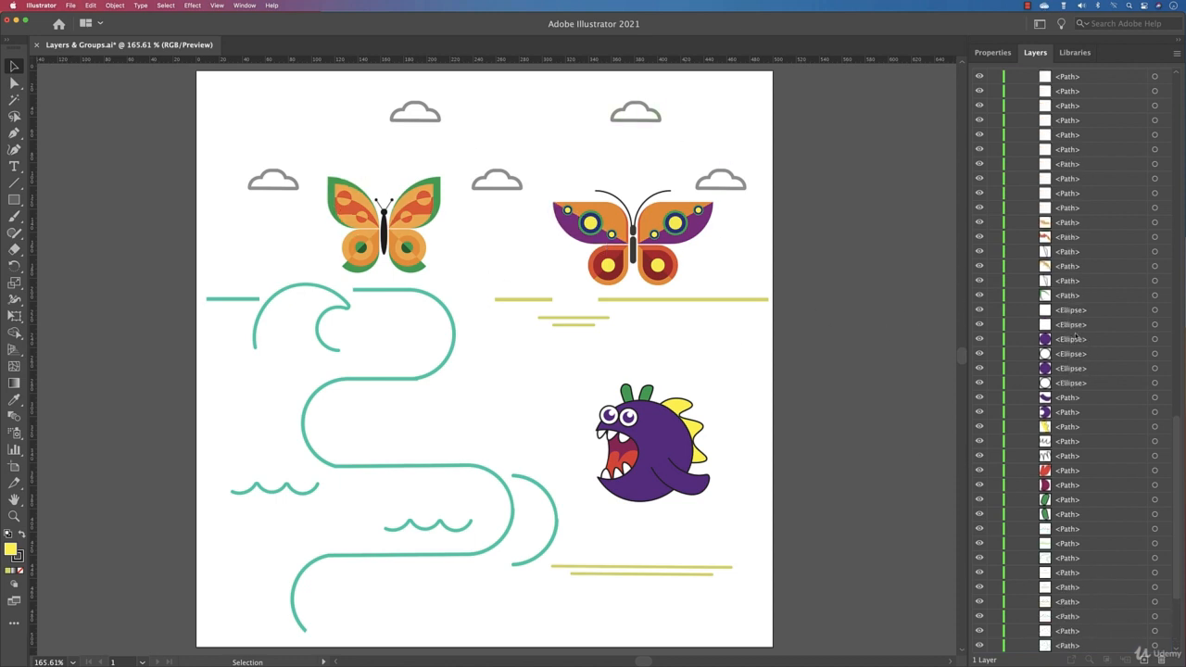
{"action": "left_click", "coordinate": [1155, 339]}
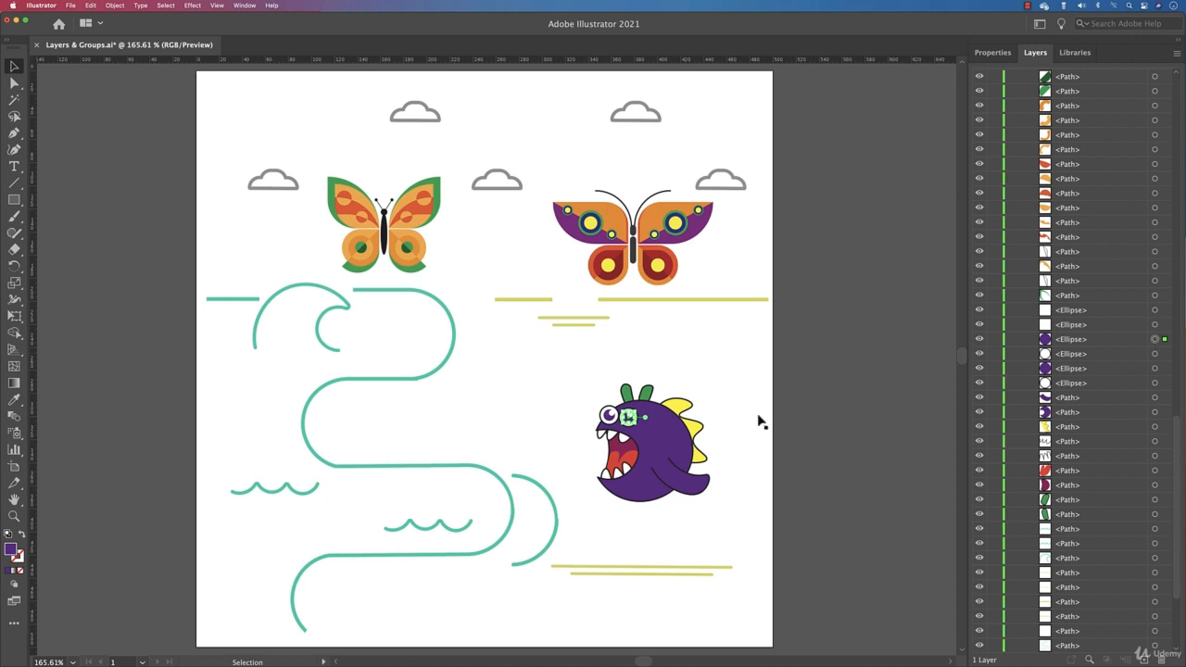
{"action": "left_click", "coordinate": [862, 444]}
{"action": "left_click", "coordinate": [673, 445]}
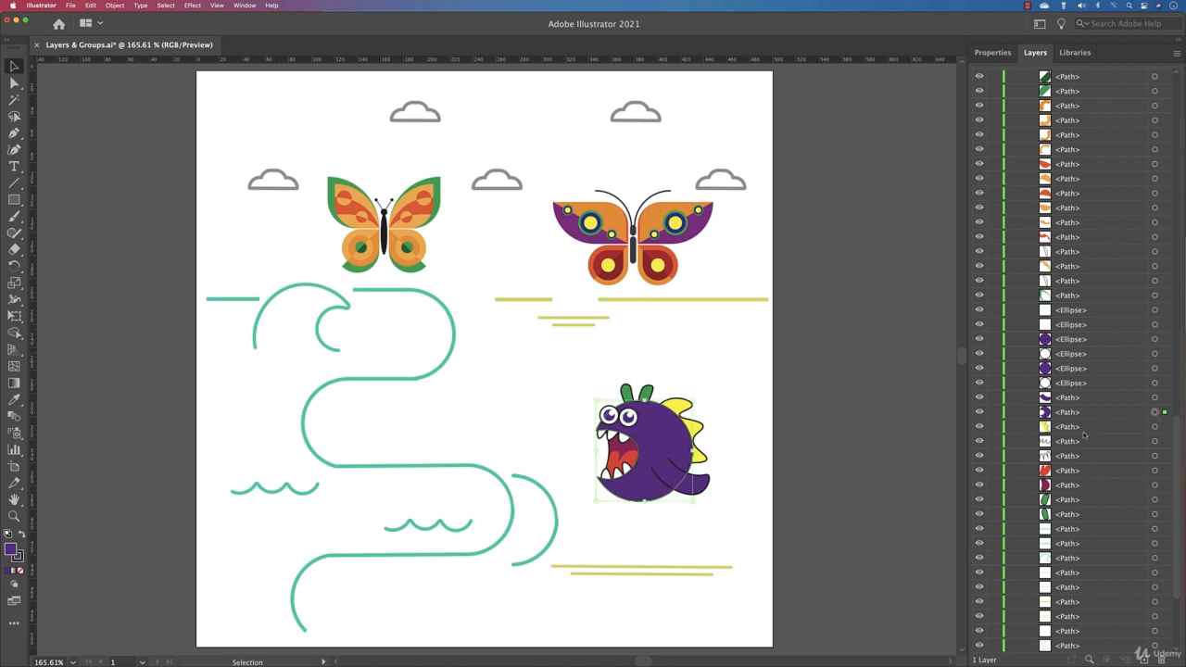
{"action": "left_click", "coordinate": [897, 423]}
Target the red path of the green-edged butterfly's wing and the orange path listed above it to identify them in the artwork.
{"action": "left_click", "coordinate": [1088, 238]}
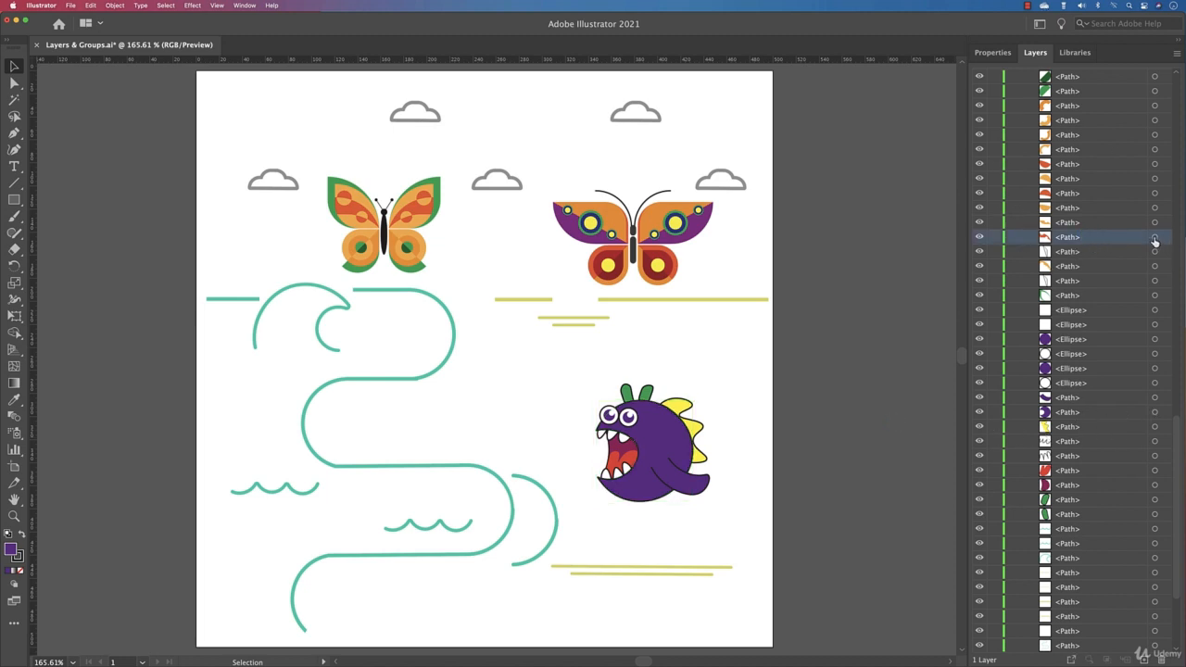
{"action": "left_click", "coordinate": [1155, 237]}
{"action": "left_click", "coordinate": [1071, 223]}
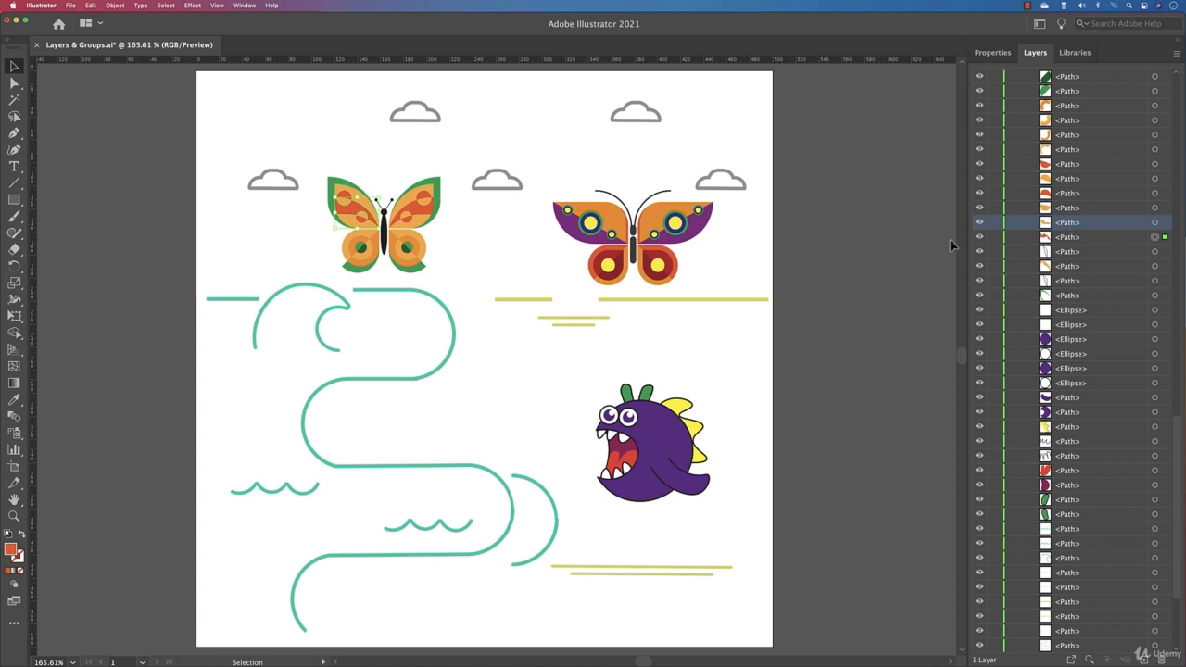
{"action": "left_click", "coordinate": [837, 252]}
{"action": "left_click", "coordinate": [1155, 223]}
Select the upper-right cloud and change the Artwork layer's color to Dark Green.
{"action": "scroll", "coordinate": [777, 252], "scroll_direction": "up", "scroll_amount": 2}
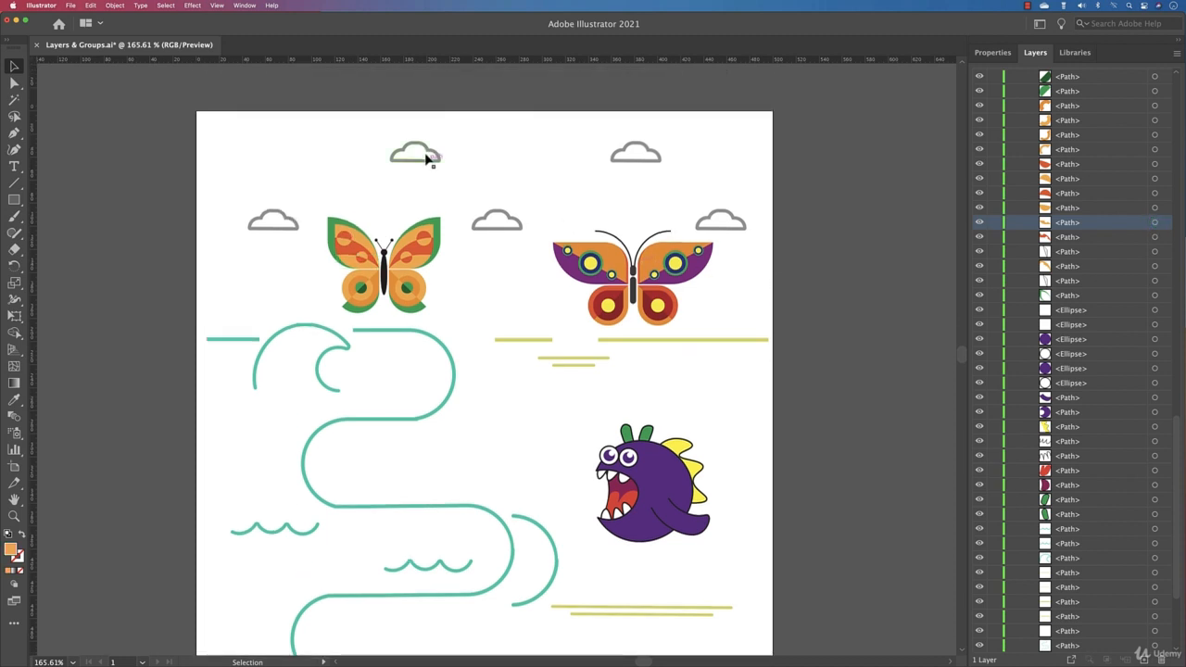
{"action": "left_click", "coordinate": [634, 163]}
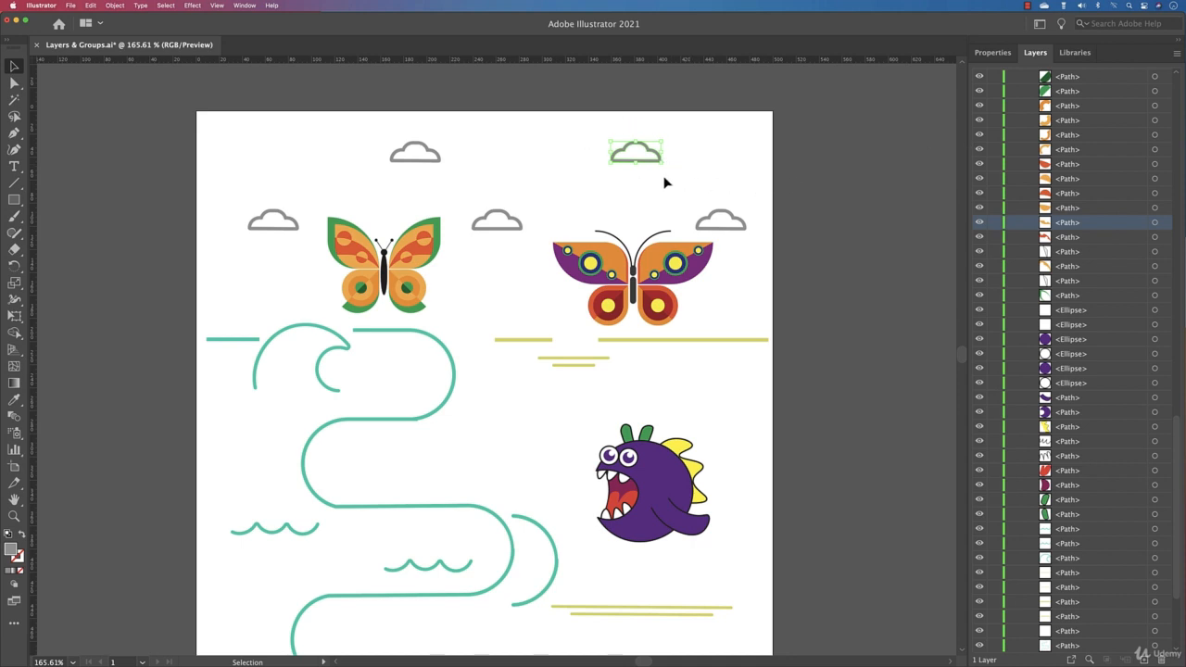
{"action": "scroll", "coordinate": [614, 168], "scroll_direction": "up", "scroll_amount": 3}
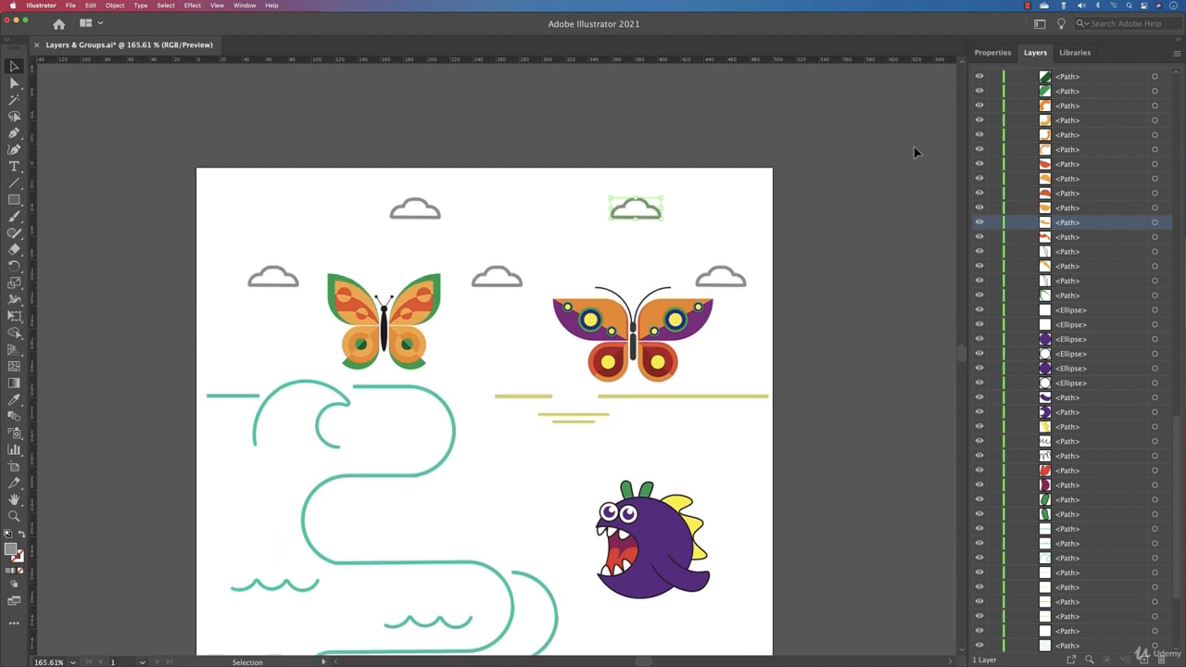
{"action": "scroll", "coordinate": [1014, 157], "scroll_direction": "up", "scroll_amount": 10}
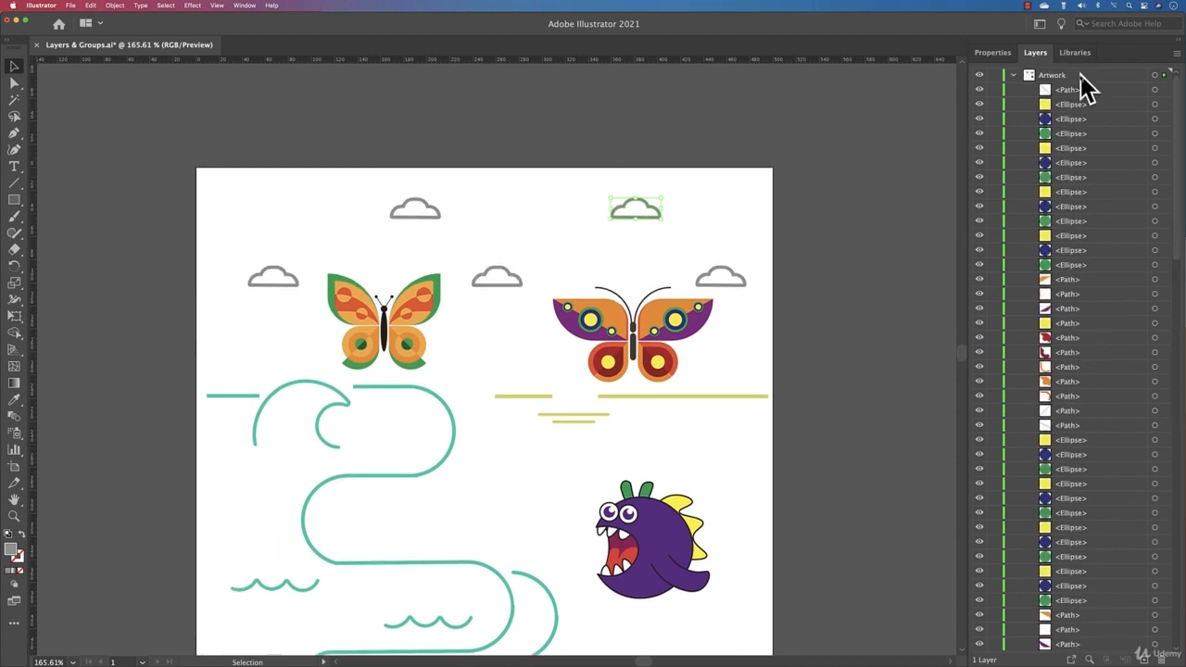
{"action": "double_click", "coordinate": [1030, 74]}
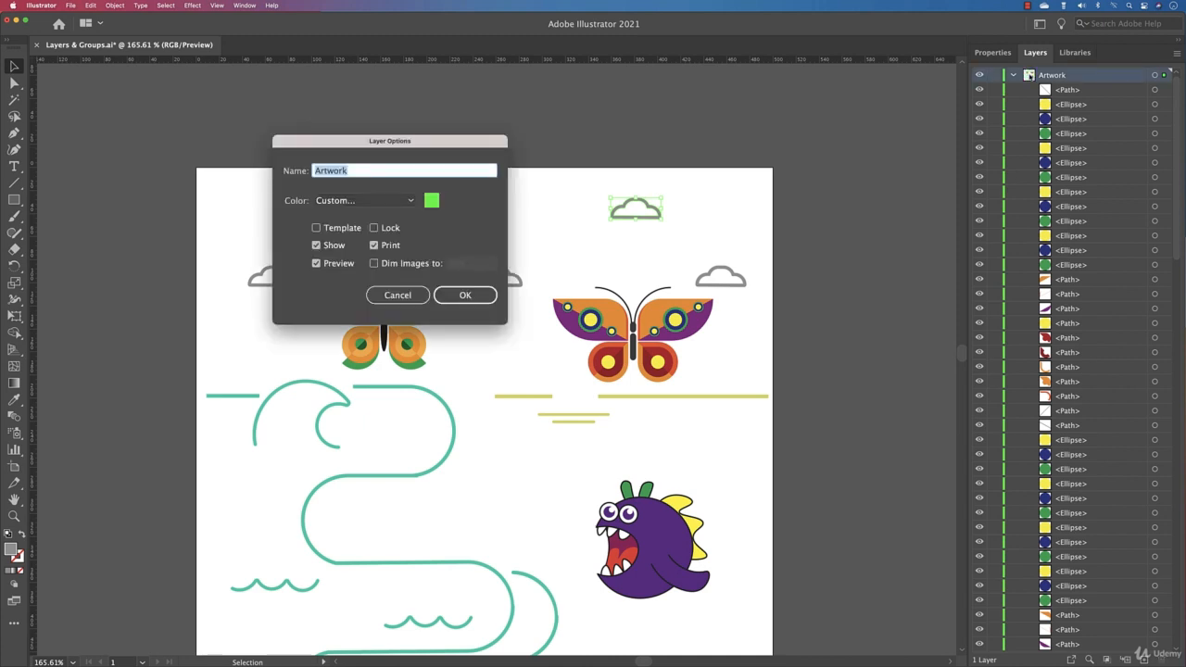
{"action": "left_click_drag", "start_coordinate": [375, 138], "coordinate": [738, 125]}
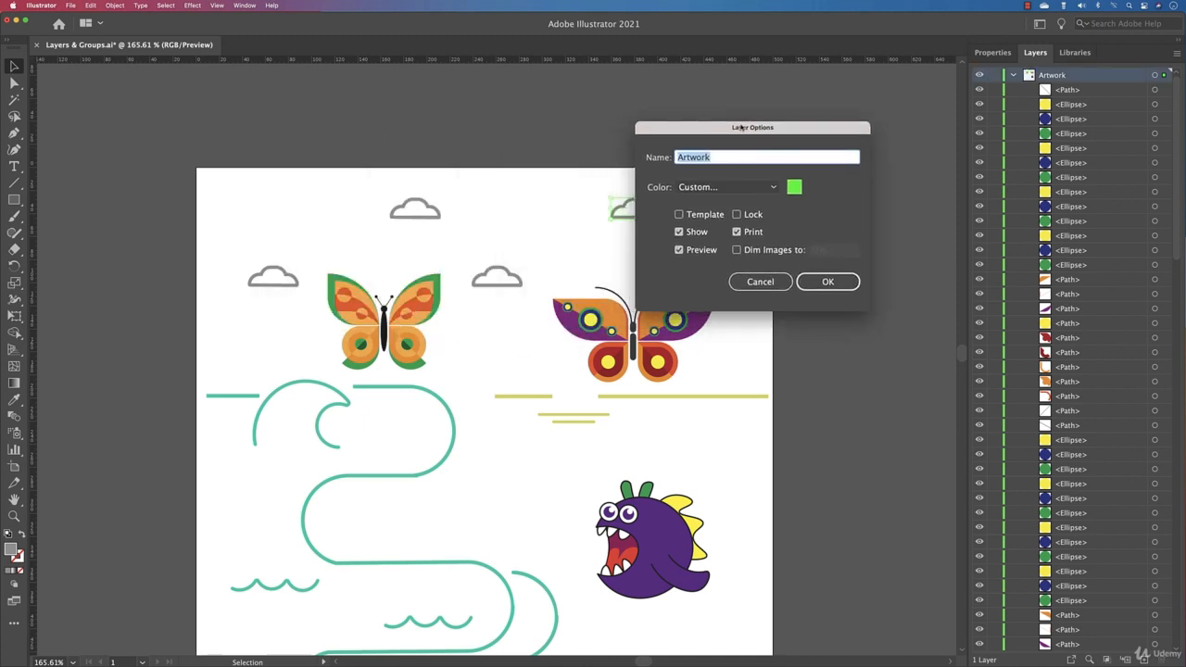
{"action": "left_click", "coordinate": [700, 189]}
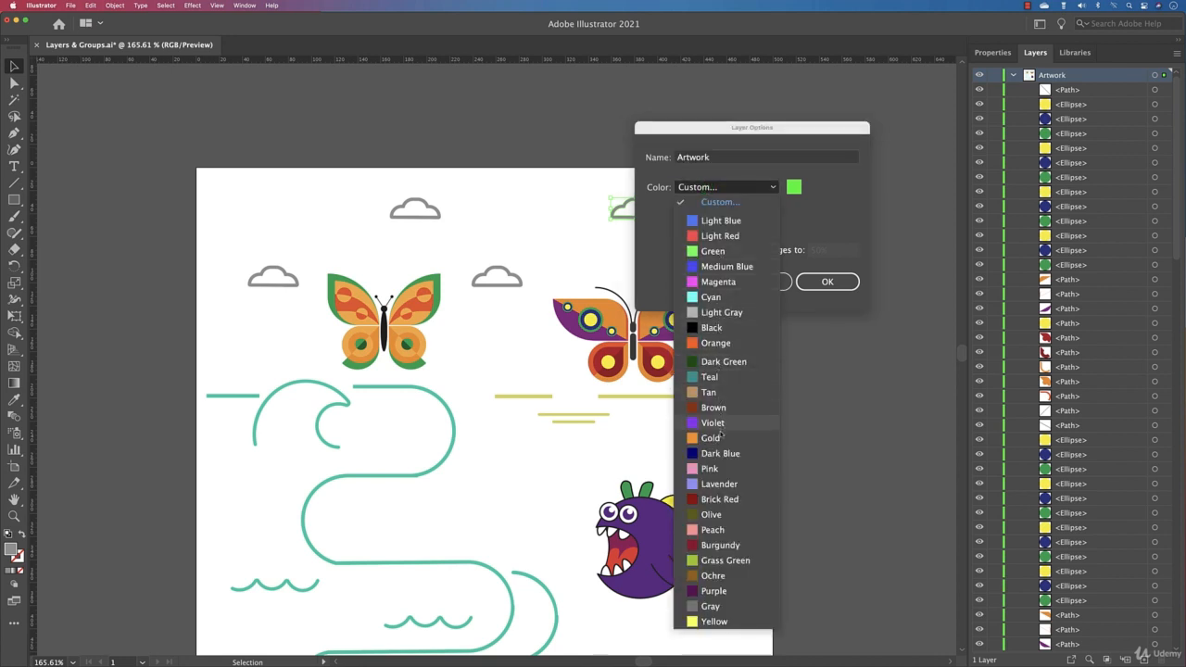
{"action": "left_click", "coordinate": [728, 362]}
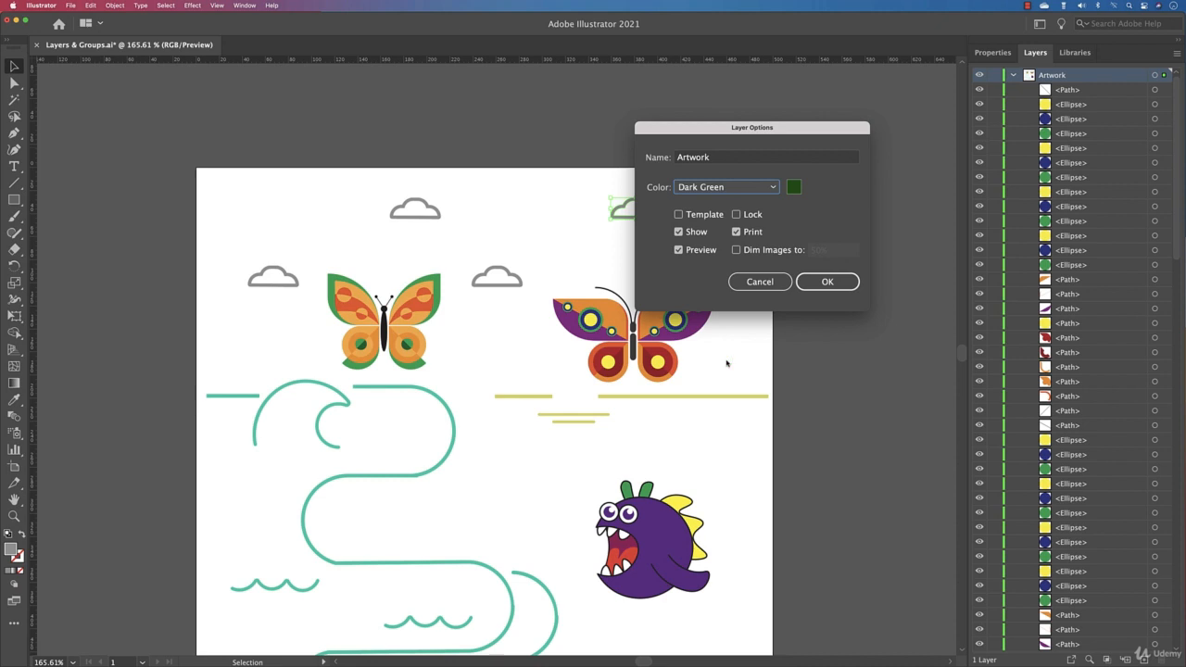
{"action": "left_click", "coordinate": [818, 283]}
Reselect the upper-right cloud to check the layer's selection color, and deselect it.
{"action": "left_click", "coordinate": [708, 241]}
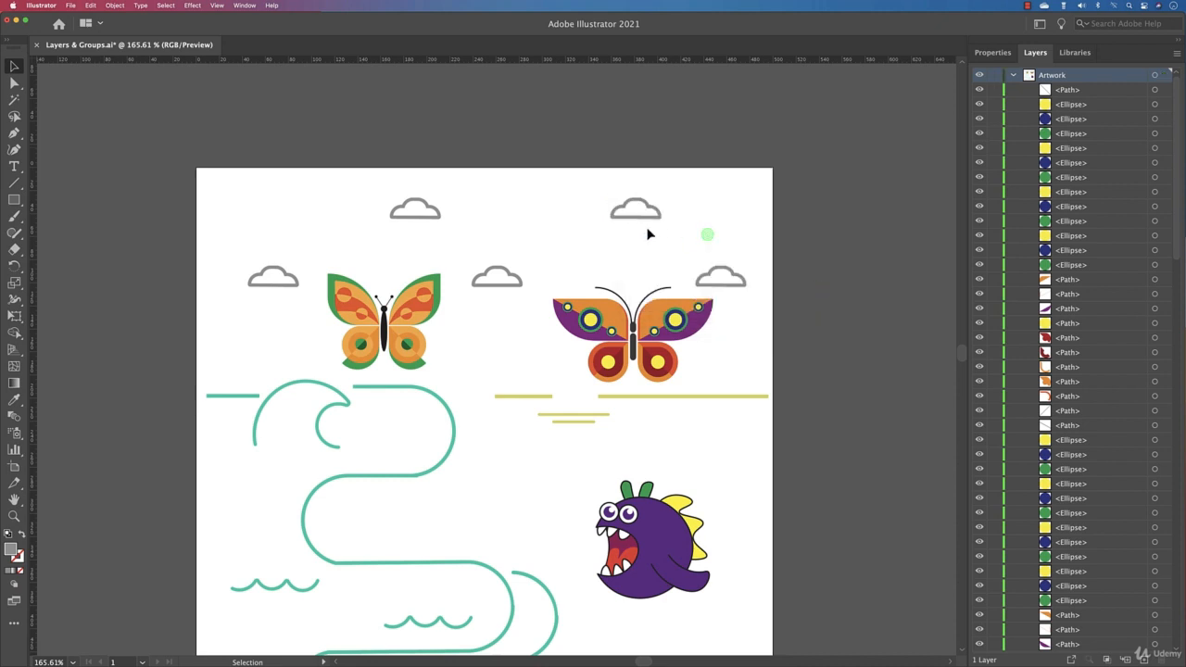
{"action": "left_click", "coordinate": [654, 205]}
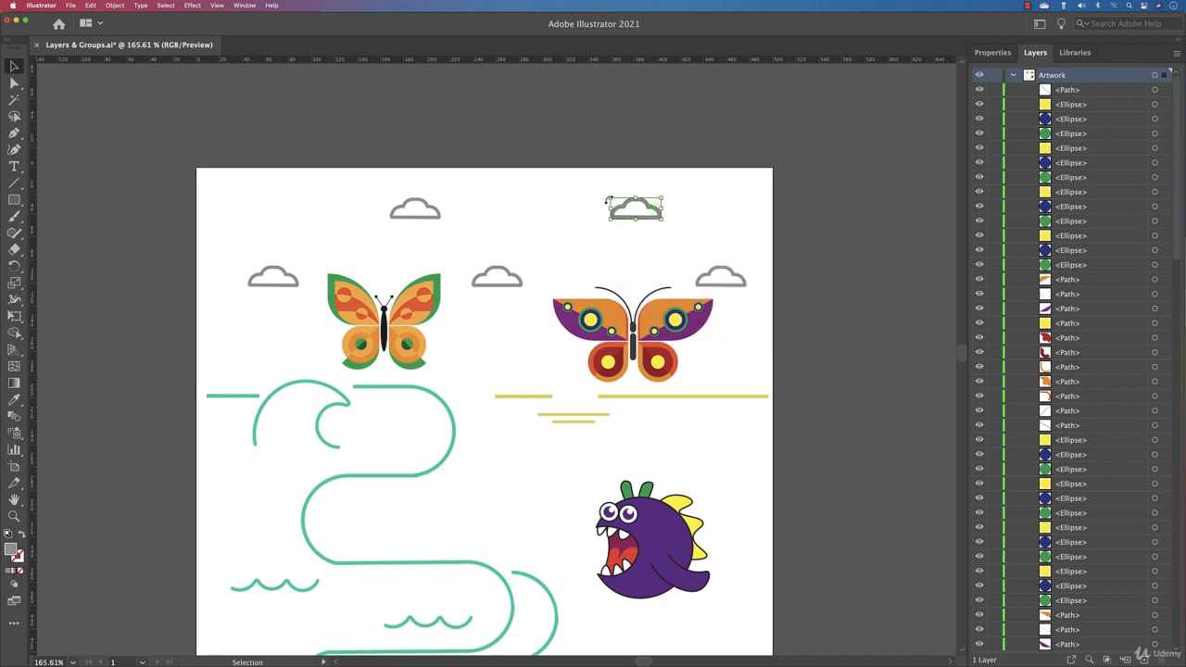
{"action": "left_click", "coordinate": [682, 232]}
Select all five clouds together and collapse the Artwork layer.
{"action": "left_click", "coordinate": [633, 205]}
{"action": "left_click", "coordinate": [721, 271], "text": "shift"}
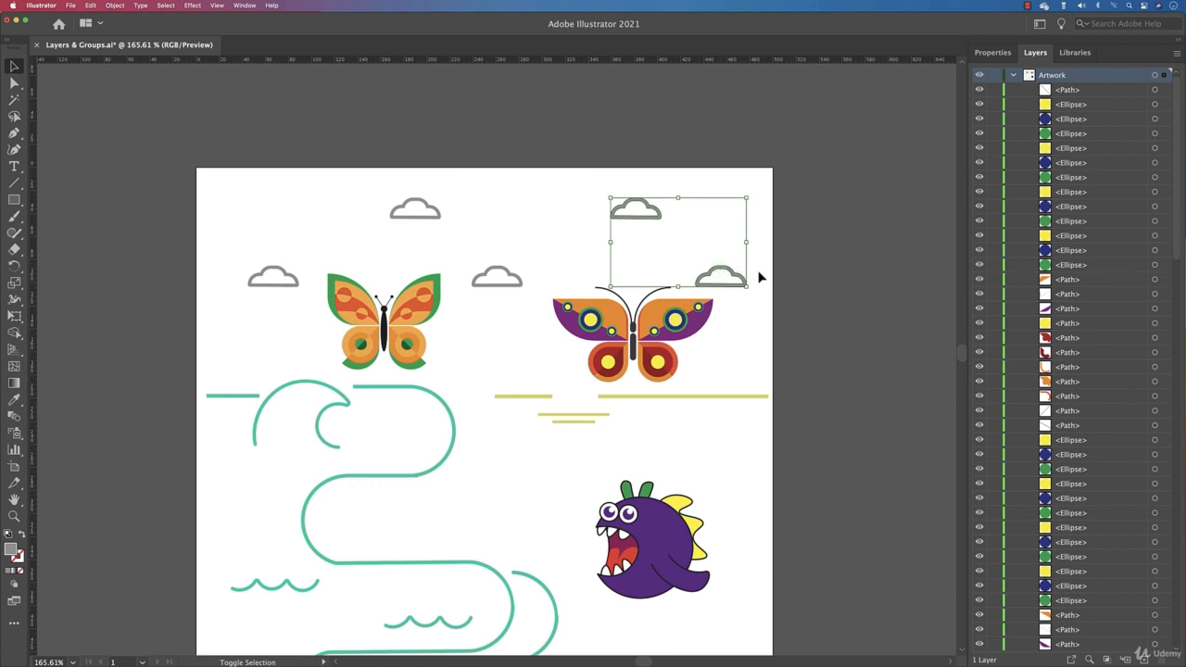
{"action": "left_click", "coordinate": [490, 274], "text": "shift"}
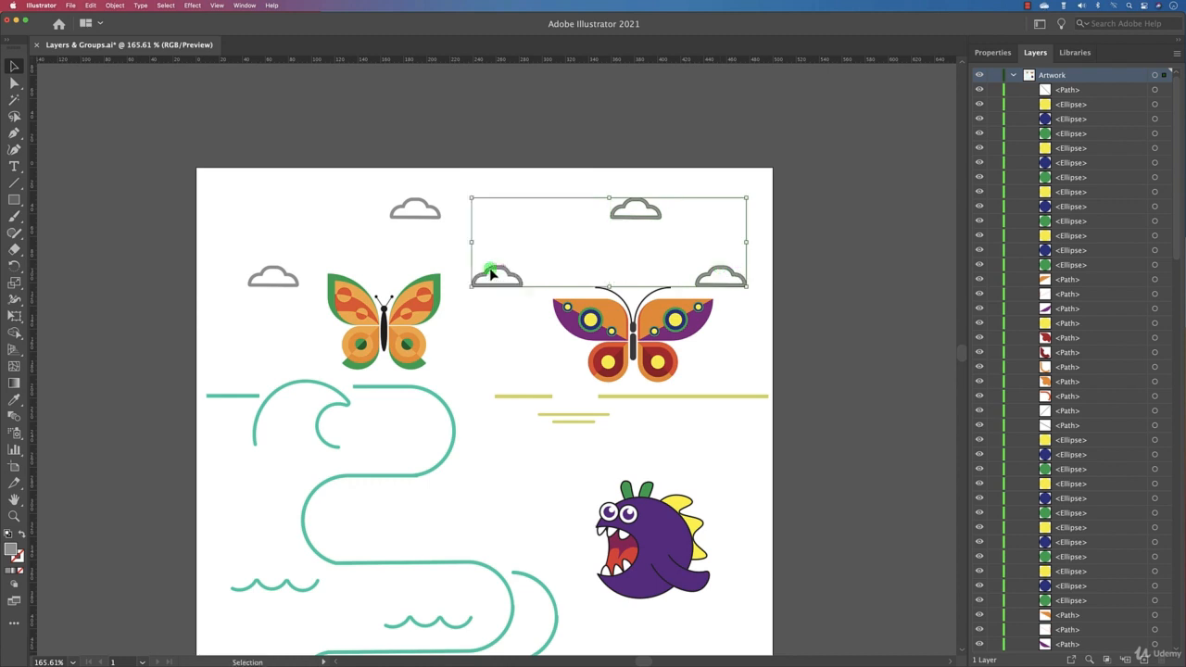
{"action": "left_click", "coordinate": [424, 207], "text": "shift"}
{"action": "left_click", "coordinate": [284, 283], "text": "shift"}
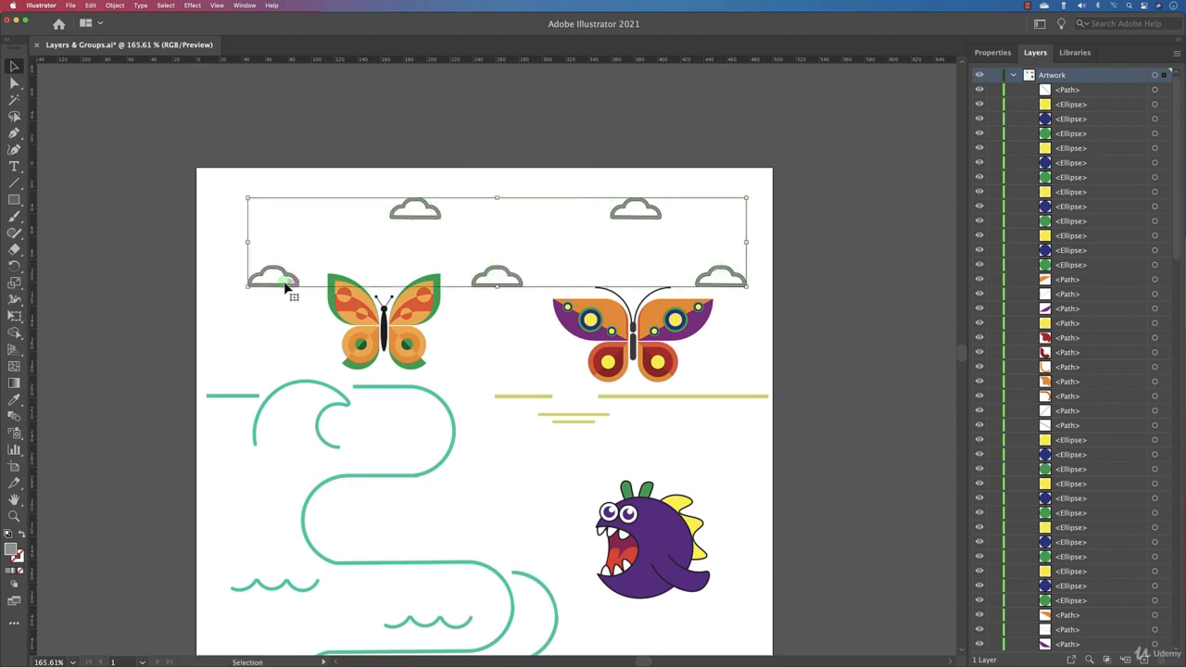
{"action": "left_click", "coordinate": [1014, 75]}
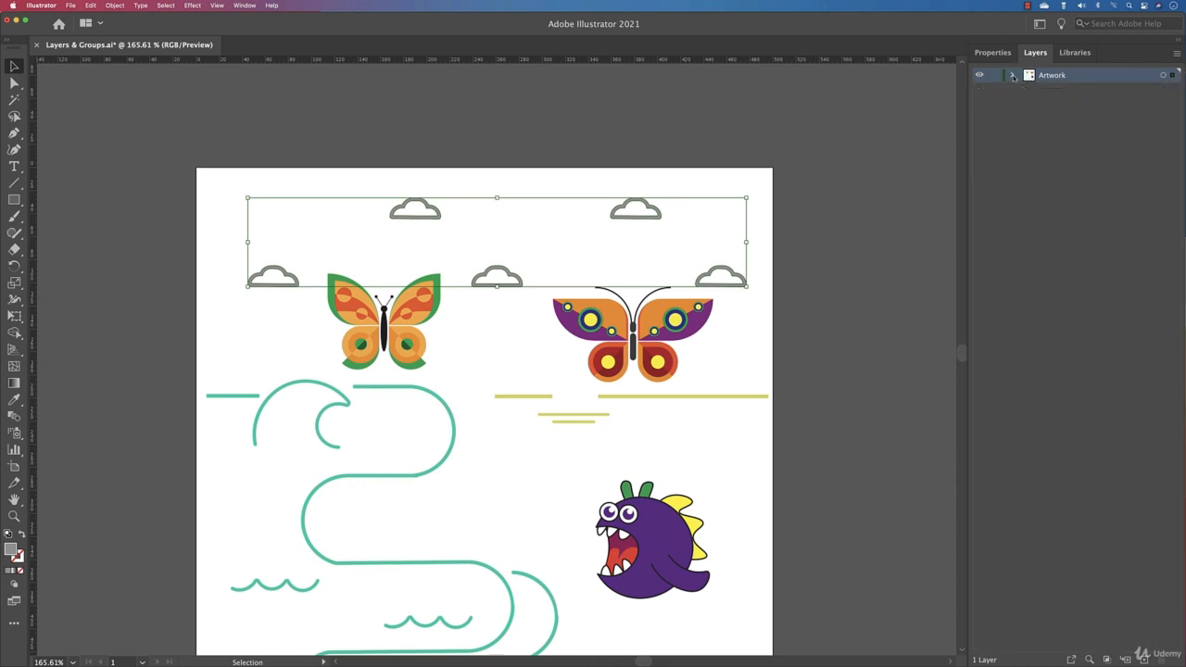
Expand the Artwork layer to show the selected cloud compound paths and group the five clouds.
{"action": "left_click", "coordinate": [1014, 75]}
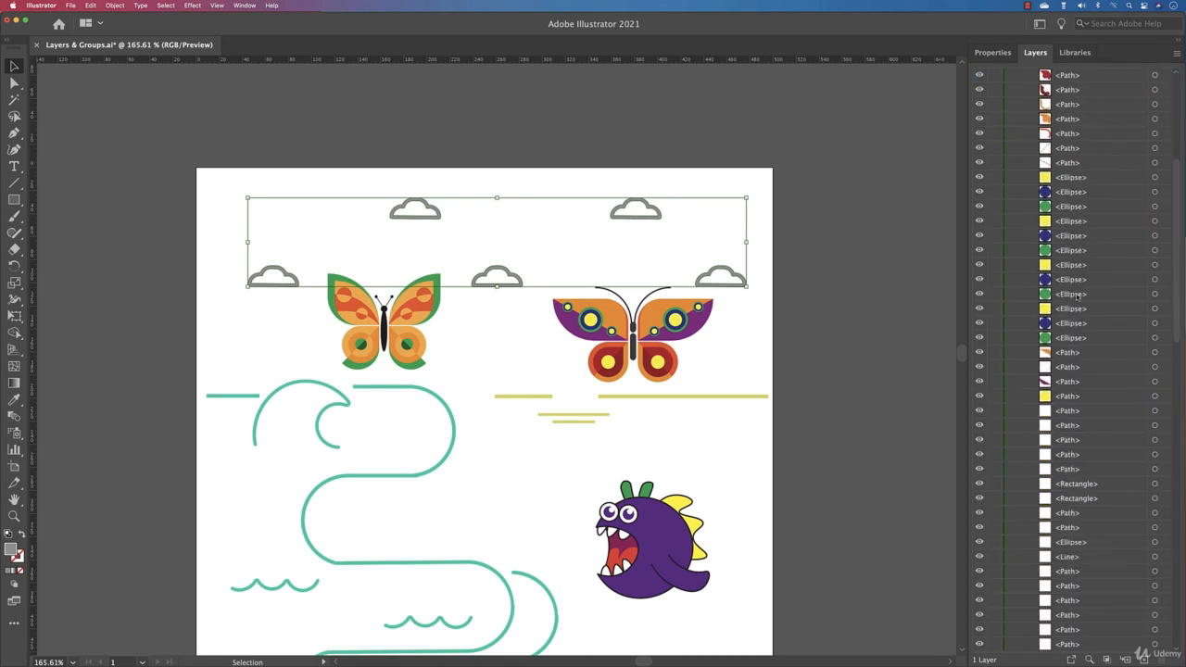
{"action": "scroll", "coordinate": [1078, 295], "scroll_direction": "down", "scroll_amount": 10}
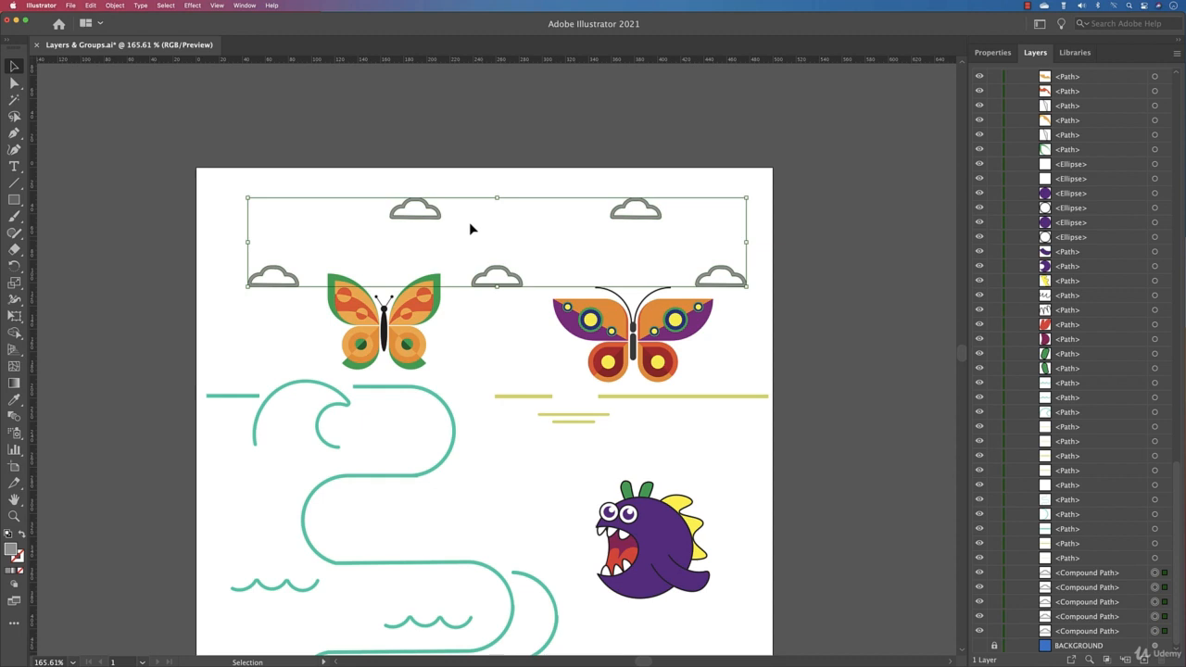
{"action": "left_click", "coordinate": [115, 6]}
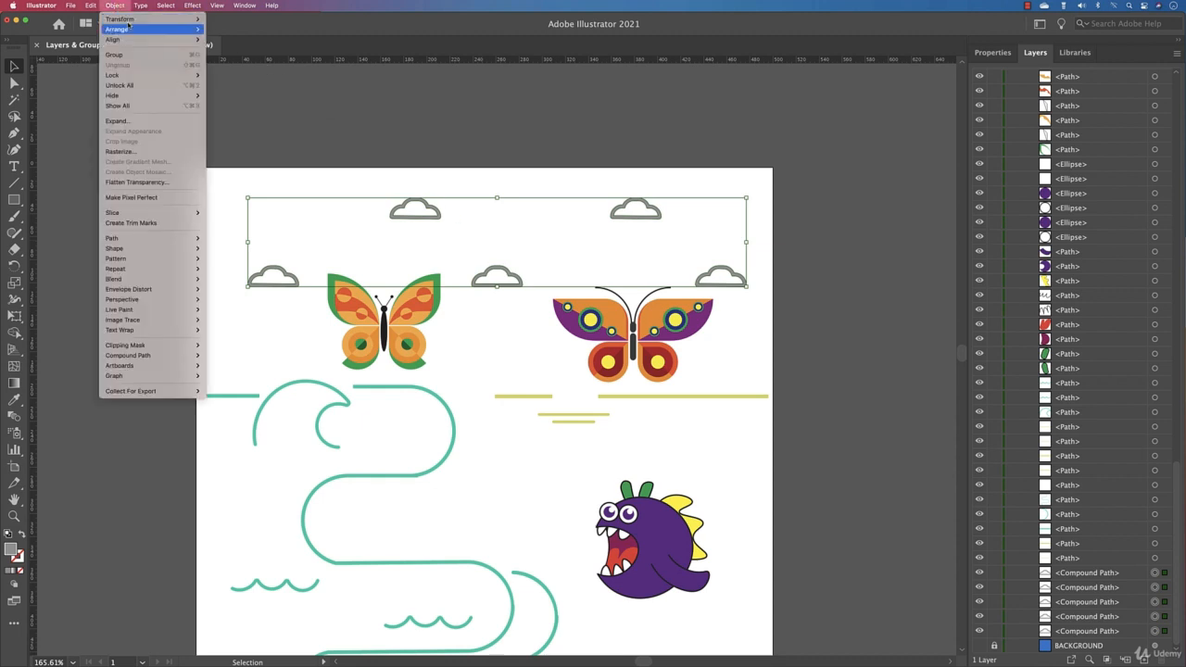
{"action": "left_click", "coordinate": [196, 58]}
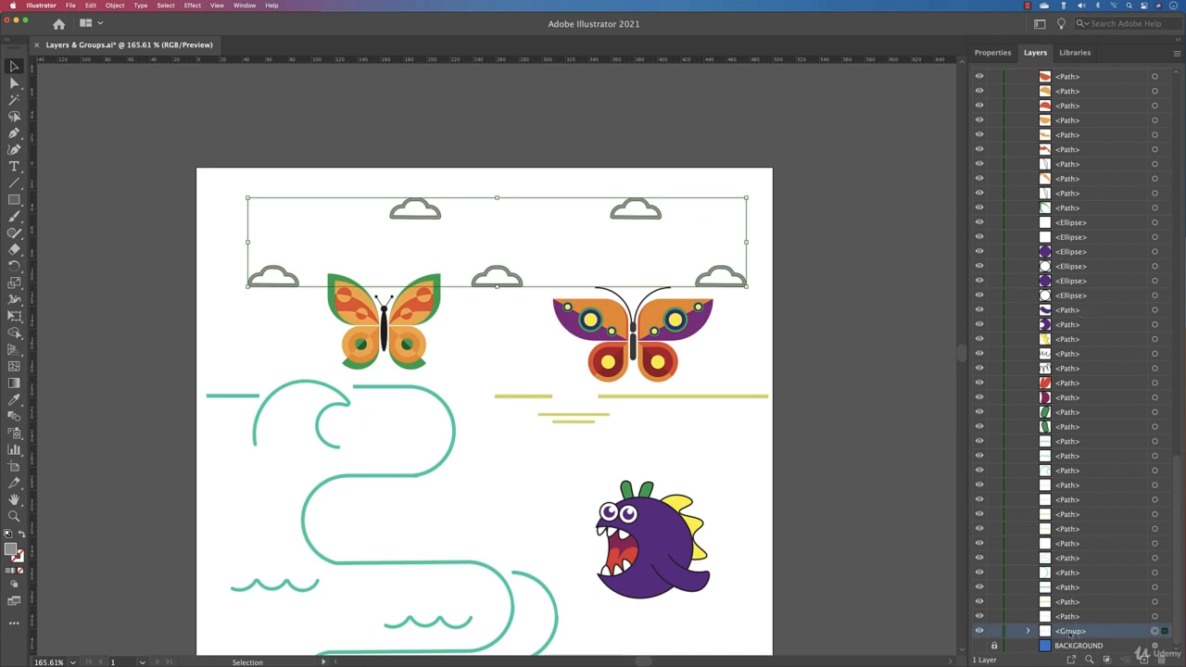
Expand the new cloud group to view its contents, rename it as Clouds, and collapse it.
{"action": "left_click", "coordinate": [1027, 631]}
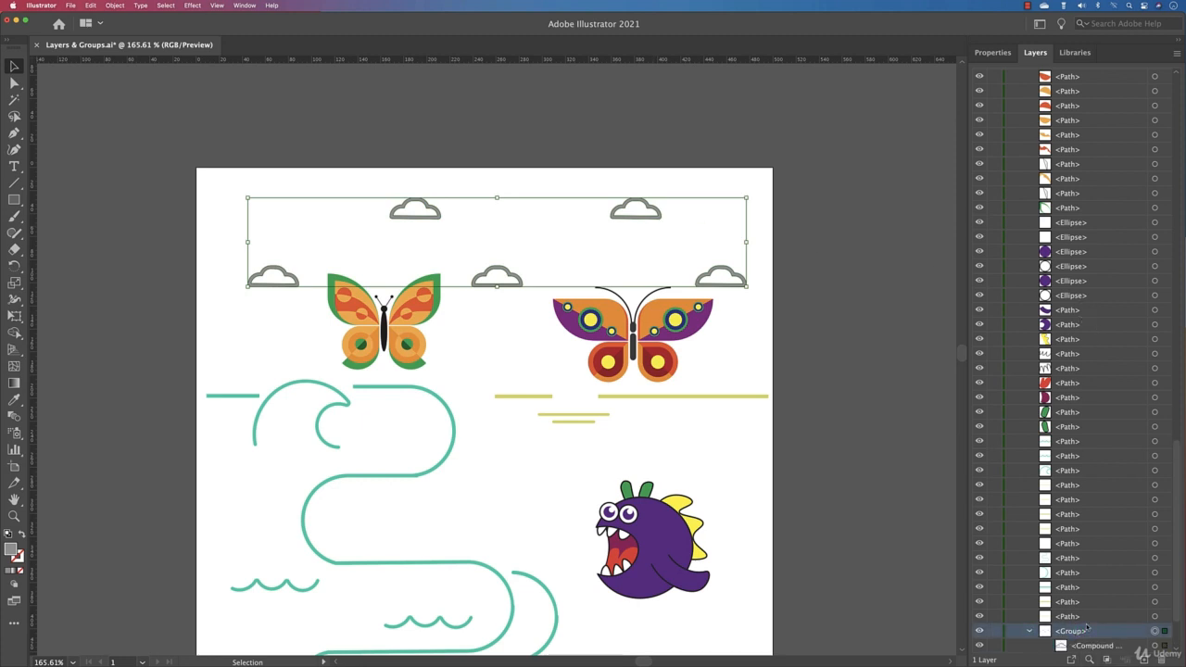
{"action": "double_click", "coordinate": [1073, 559]}
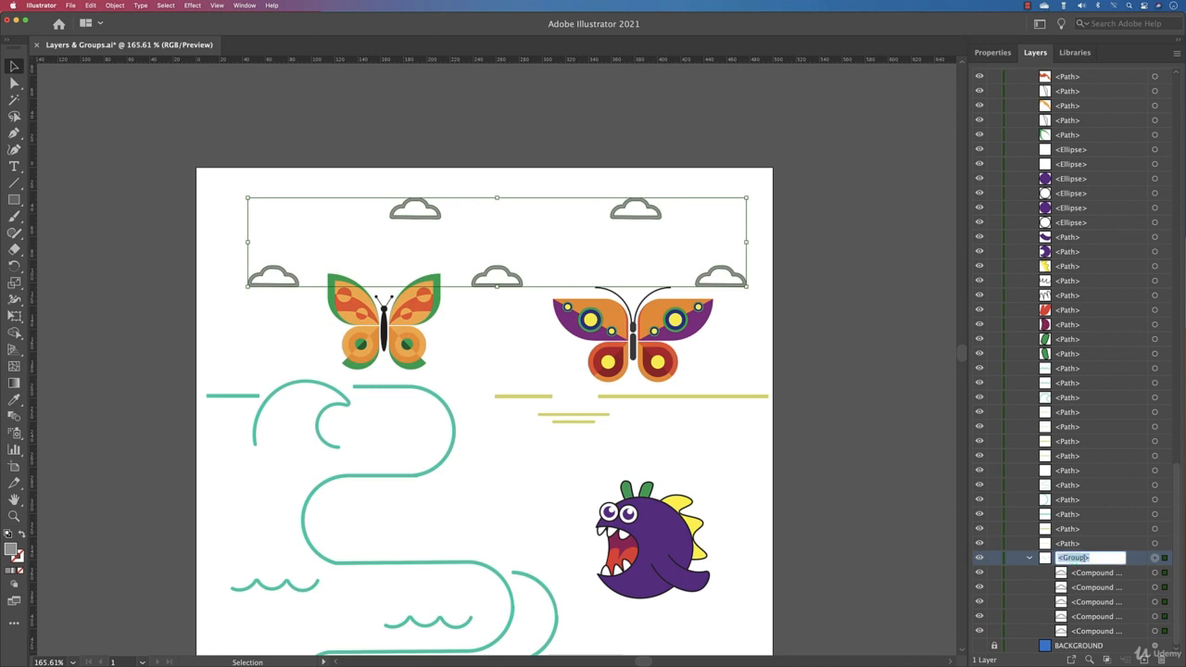
{"action": "type", "text": "Clouds"}
{"action": "key", "text": "Return"}
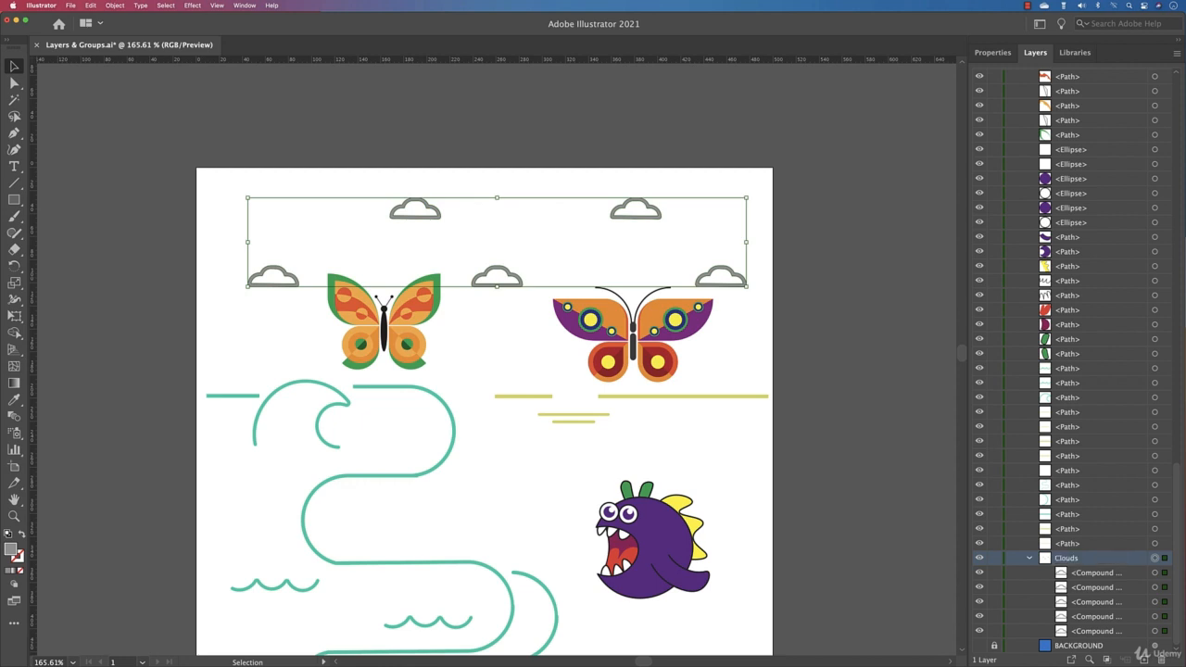
{"action": "left_click", "coordinate": [1027, 559]}
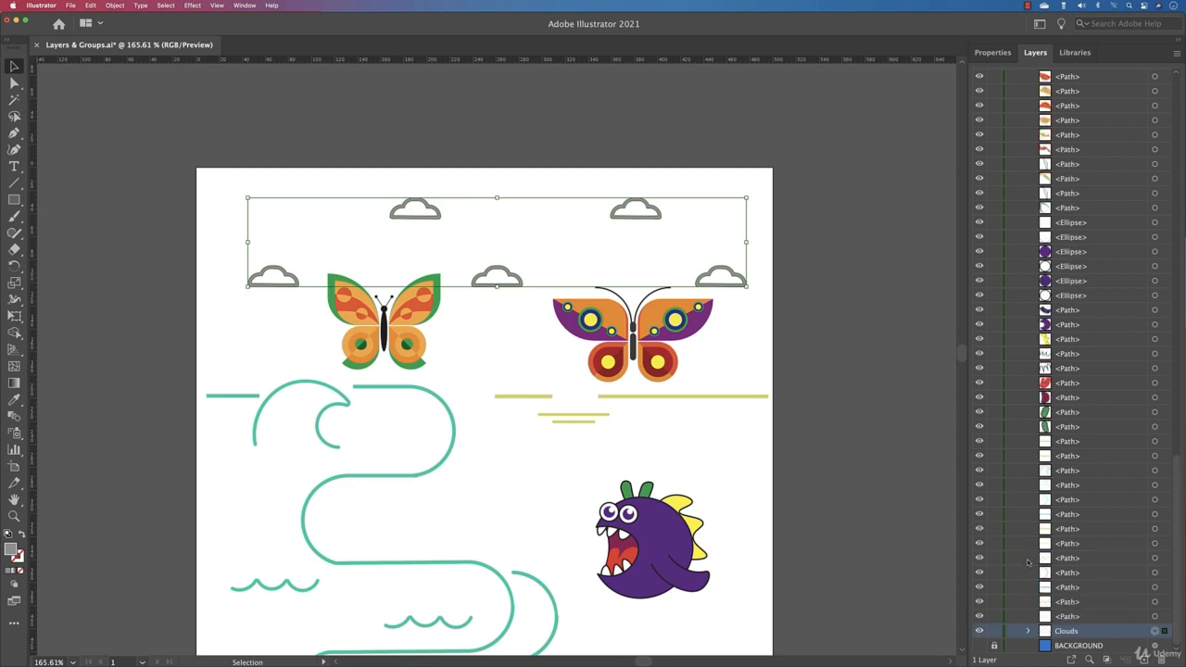
Deselect everything, target the Clouds group to check which artwork it selects, and deselect it.
{"action": "left_click", "coordinate": [1075, 589]}
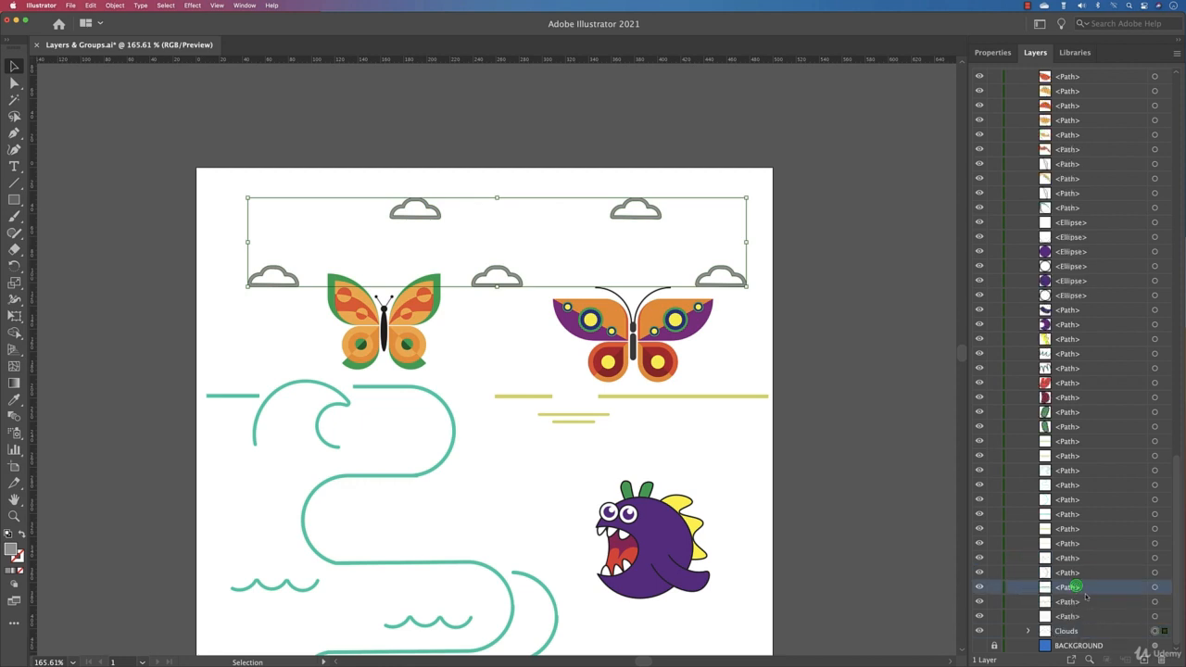
{"action": "left_click", "coordinate": [875, 608]}
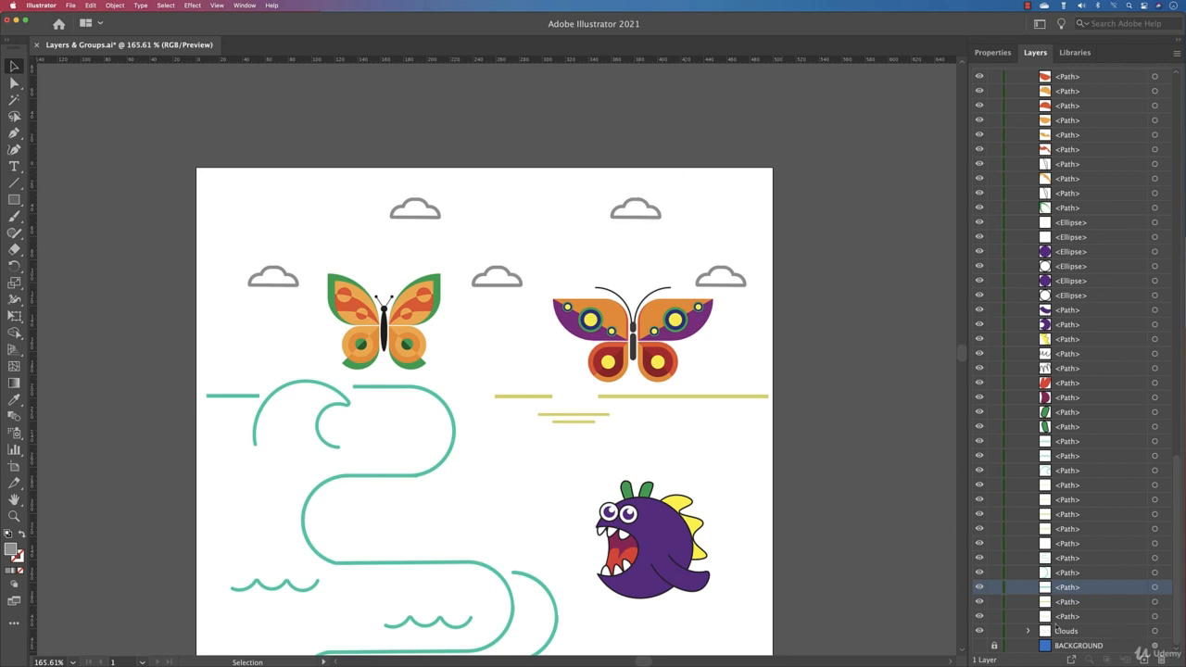
{"action": "left_click", "coordinate": [1155, 631]}
{"action": "left_click", "coordinate": [831, 244]}
Select all pieces of the purple-and-orange butterfly, leave the Clouds group out of the selection, and group them.
{"action": "left_click_drag", "start_coordinate": [787, 340], "coordinate": [750, 212]}
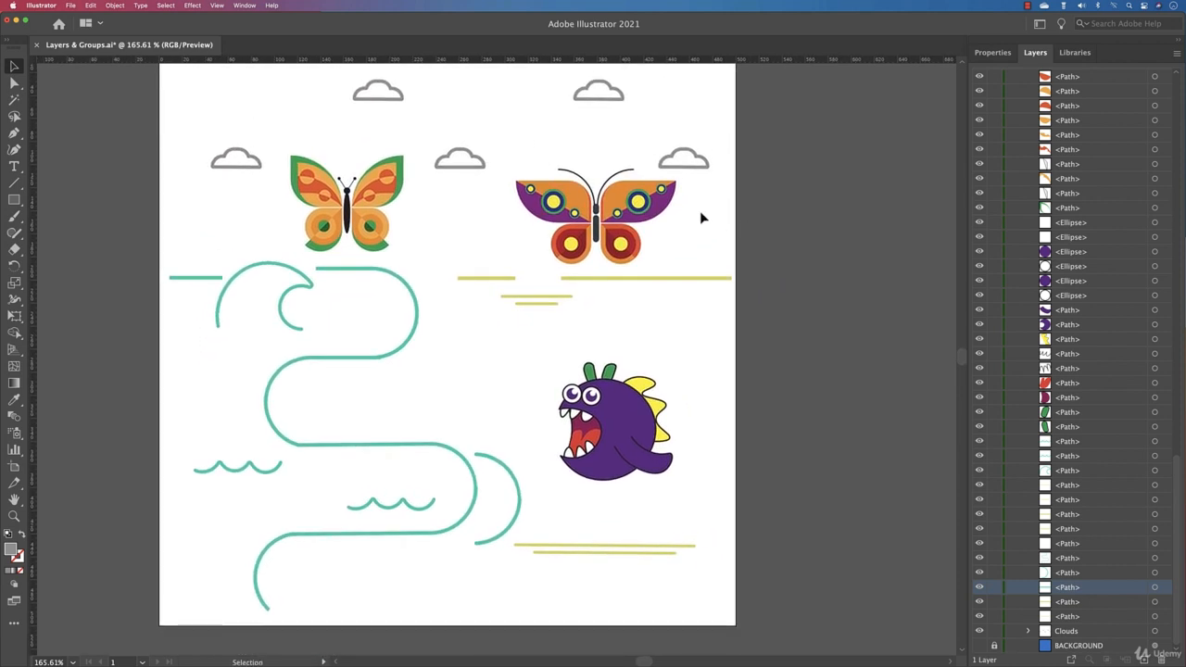
{"action": "left_click_drag", "start_coordinate": [506, 159], "coordinate": [742, 270]}
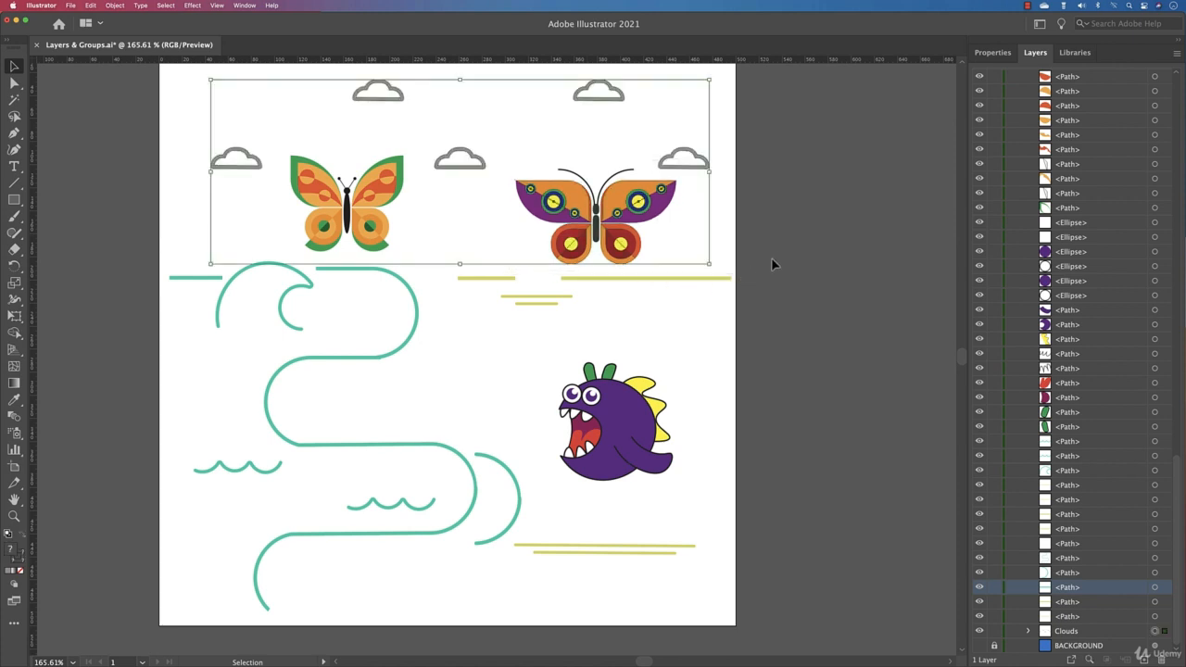
{"action": "left_click", "coordinate": [591, 105], "text": "shift"}
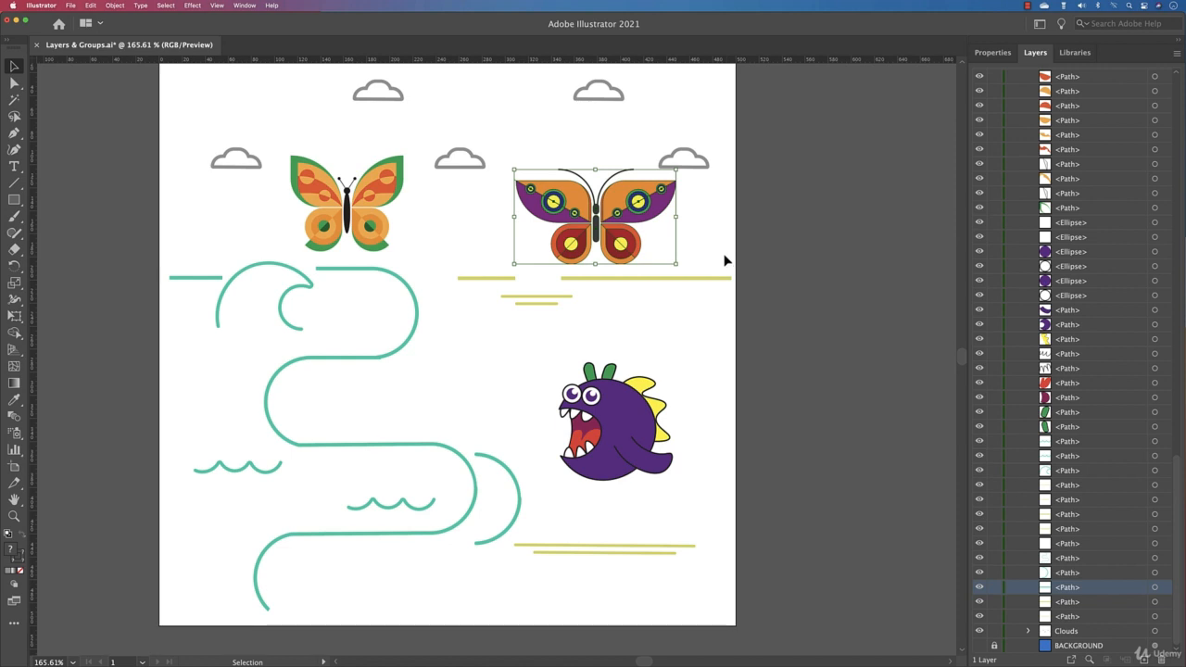
{"action": "right_click", "coordinate": [616, 200]}
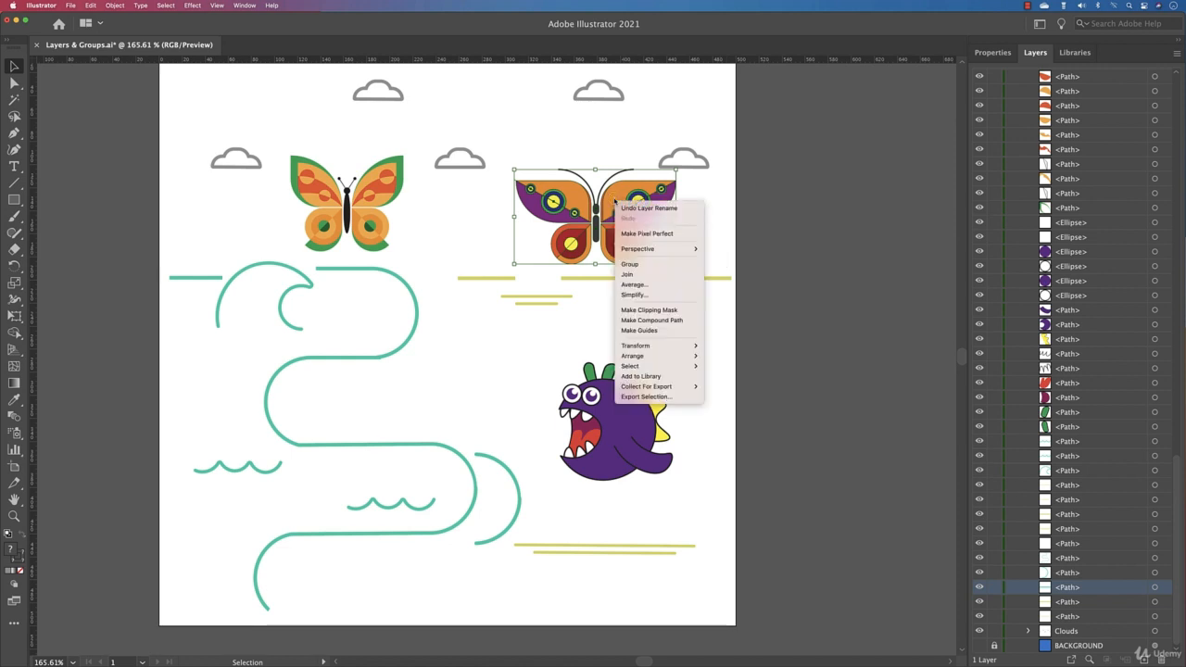
{"action": "left_click", "coordinate": [654, 266]}
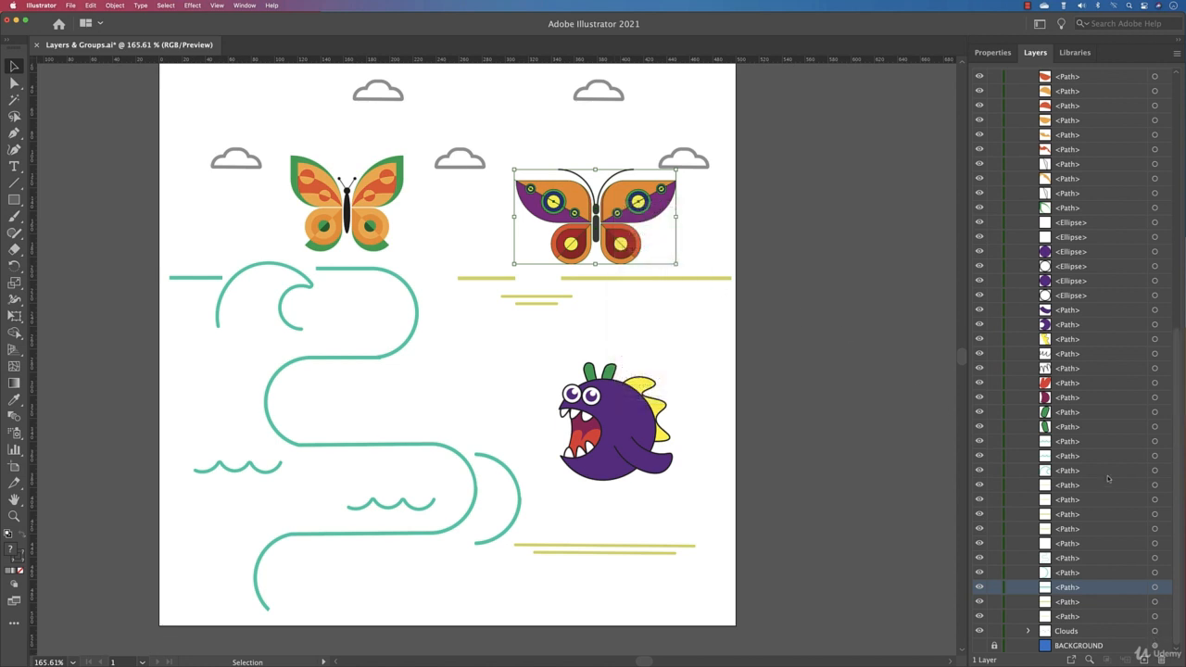
Rename the purple-and-orange butterfly's group as Butterfly 1.
{"action": "scroll", "coordinate": [1108, 478], "scroll_direction": "up", "scroll_amount": 15}
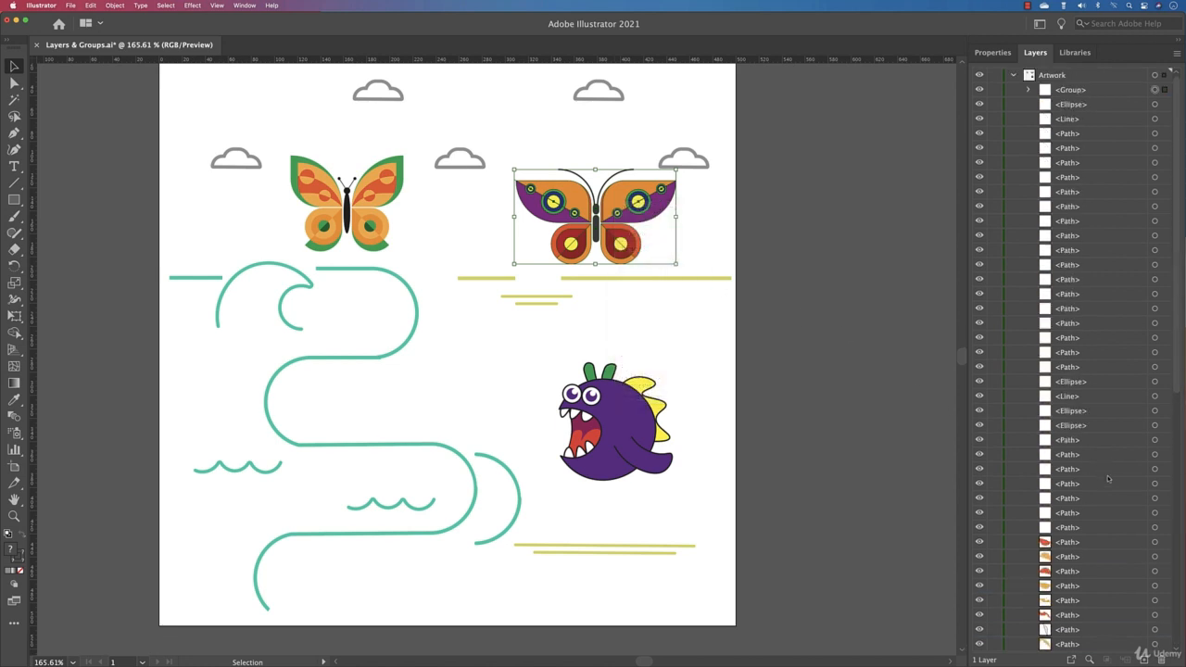
{"action": "double_click", "coordinate": [1070, 90]}
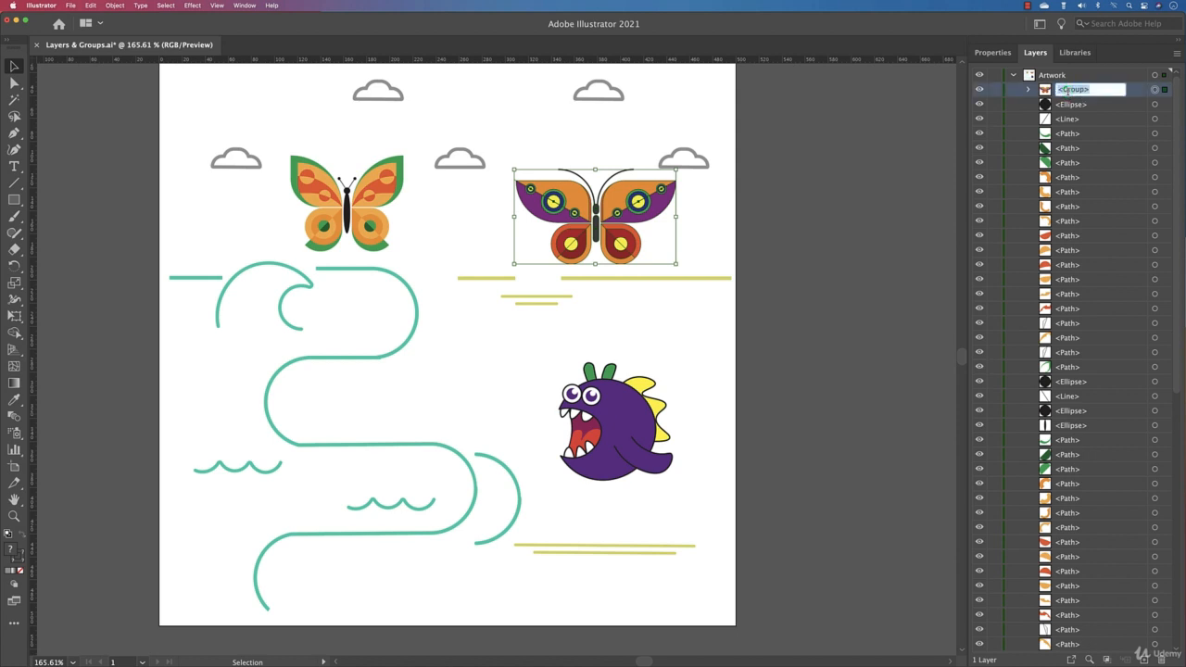
{"action": "type", "text": "Butterfly 1"}
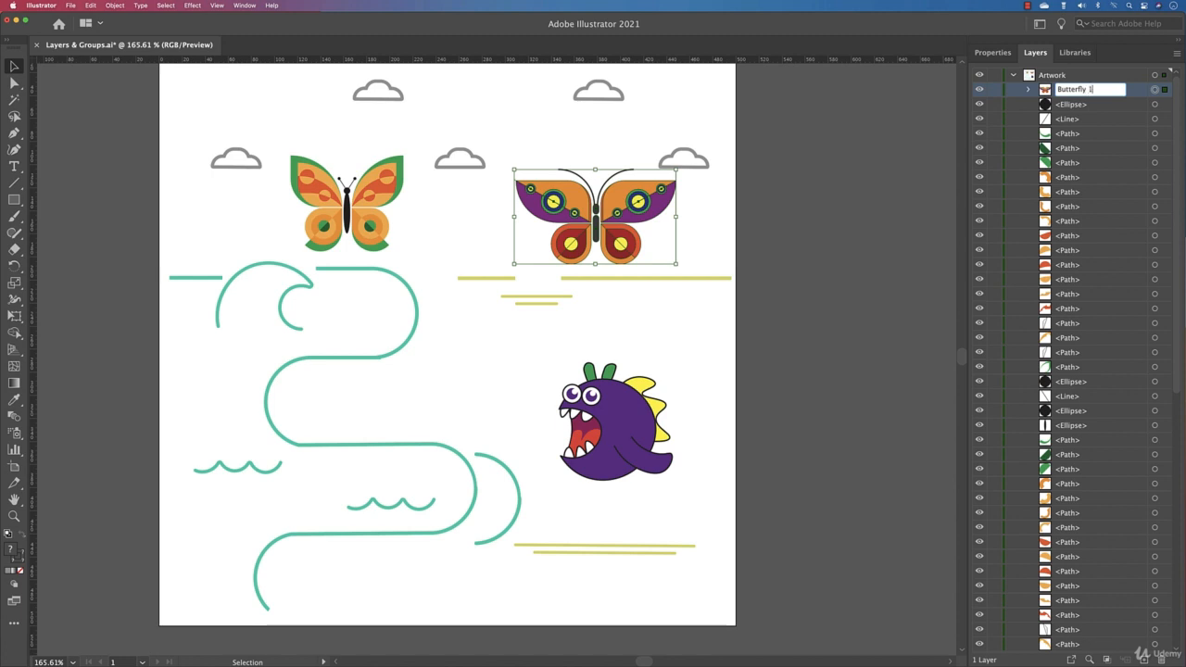
{"action": "key", "text": "Return"}
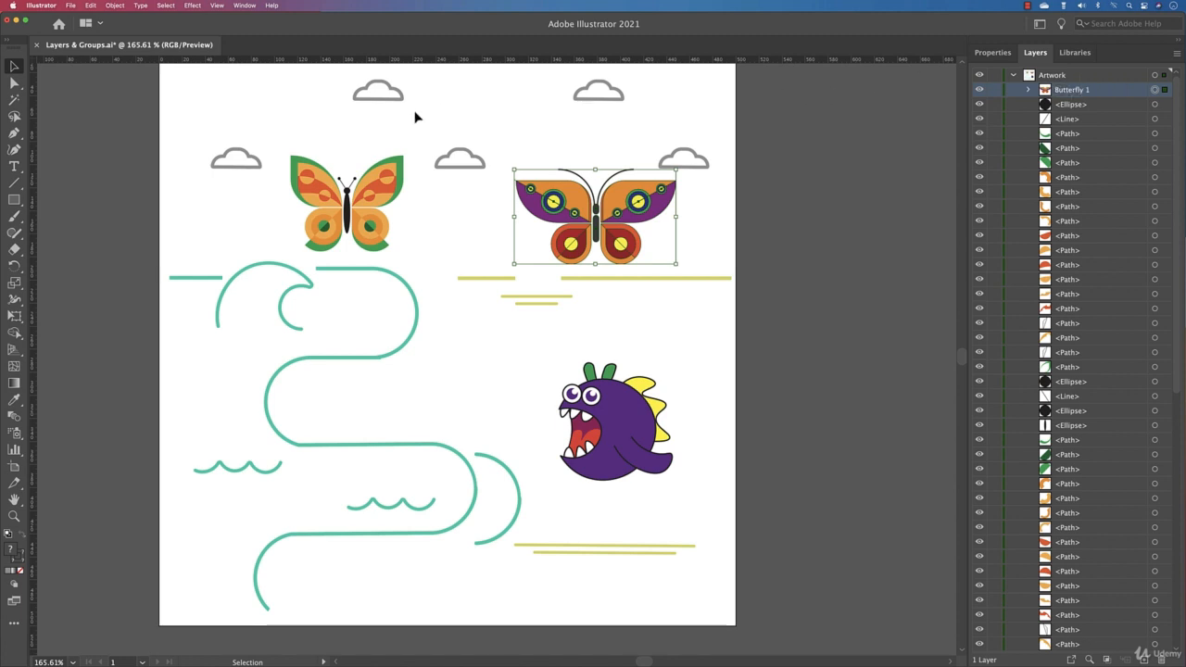
Select all pieces of the green-edged butterfly, excluding the wave and the winding river line, and group them.
{"action": "left_click_drag", "start_coordinate": [283, 145], "coordinate": [414, 256]}
{"action": "left_click", "coordinate": [278, 139]}
{"action": "left_click_drag", "start_coordinate": [280, 141], "coordinate": [381, 285]}
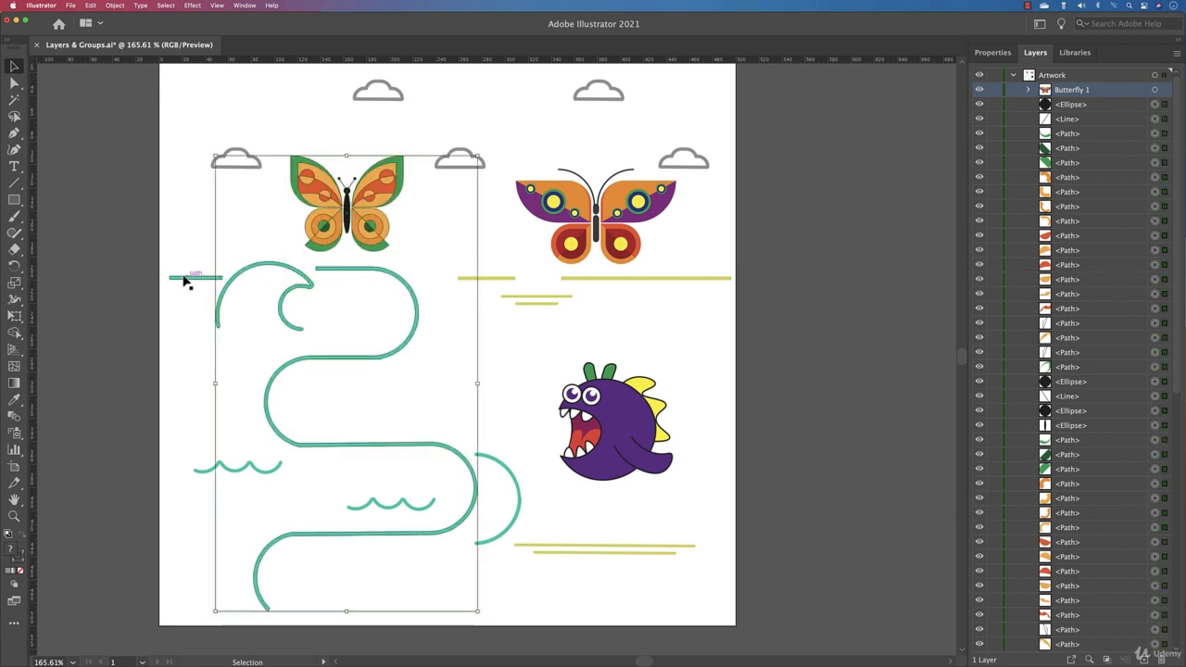
{"action": "left_click", "coordinate": [368, 270], "text": "shift"}
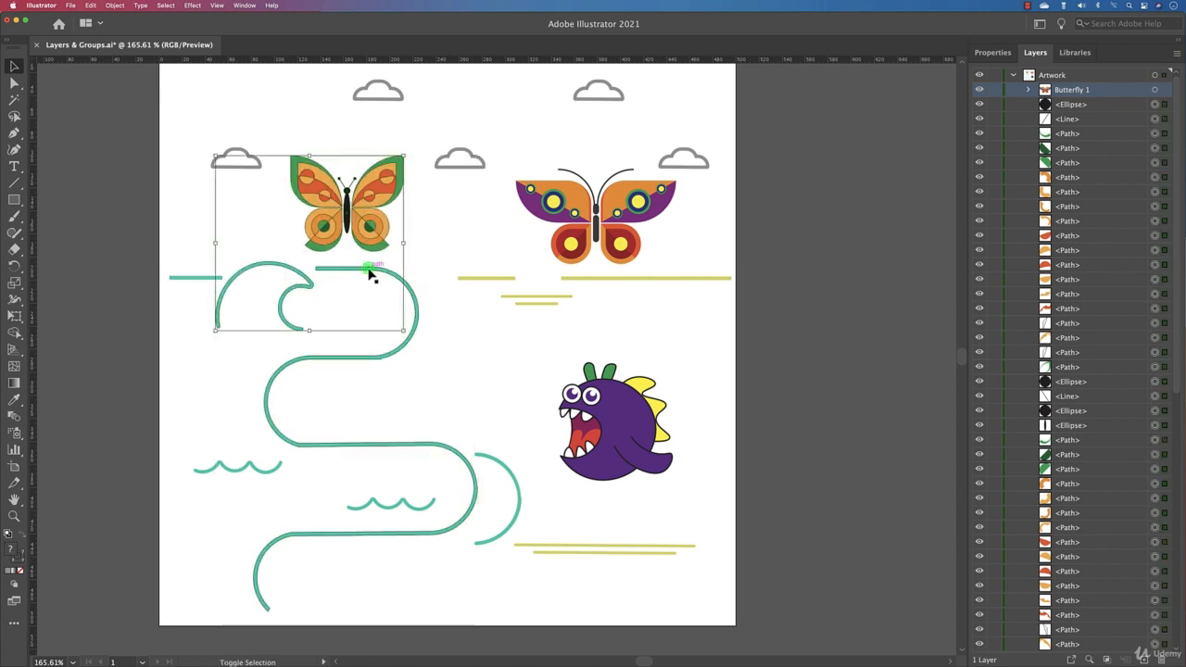
{"action": "left_click", "coordinate": [295, 271], "text": "shift"}
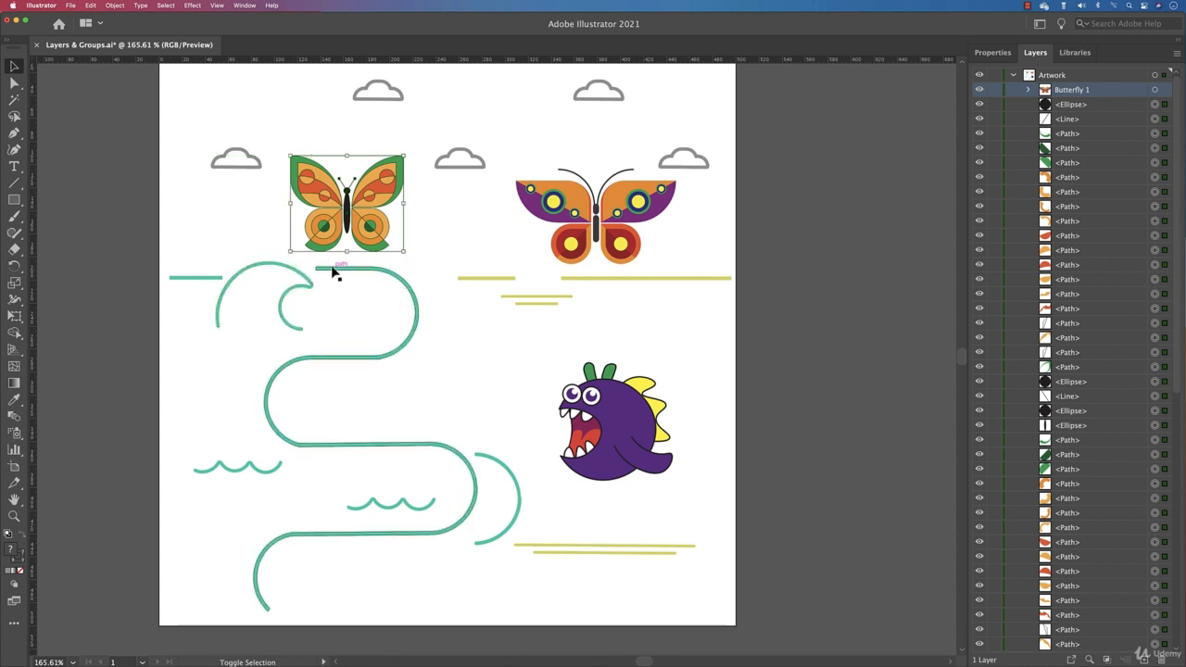
{"action": "left_click", "coordinate": [334, 272], "text": "shift"}
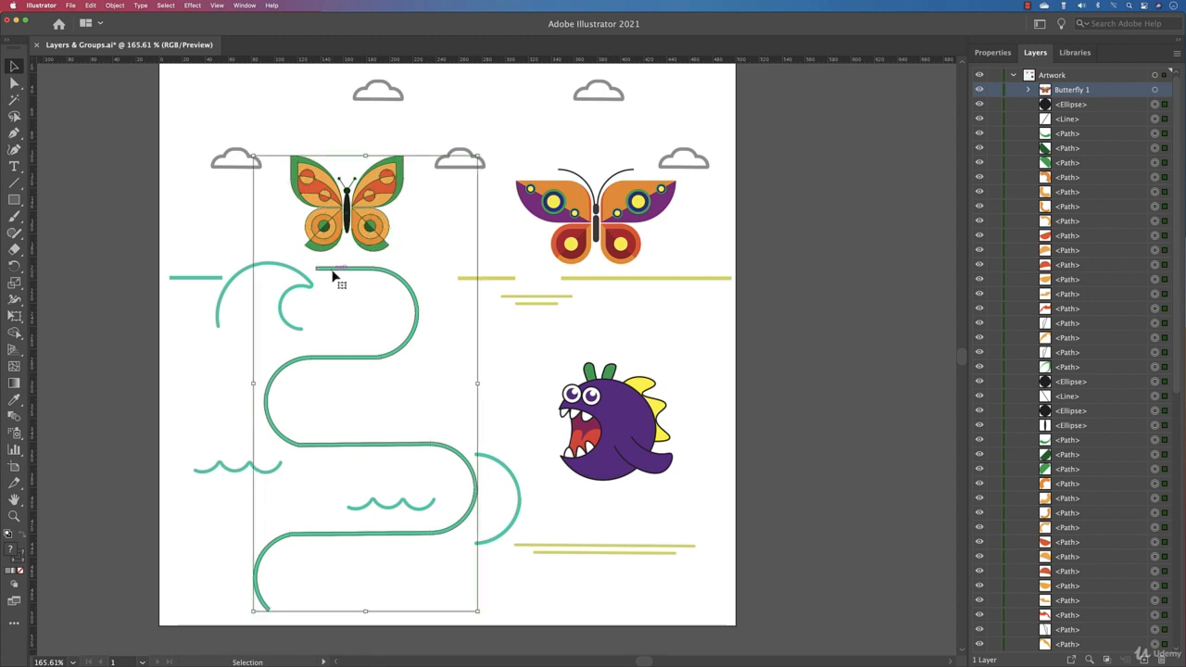
{"action": "key", "text": "a"}
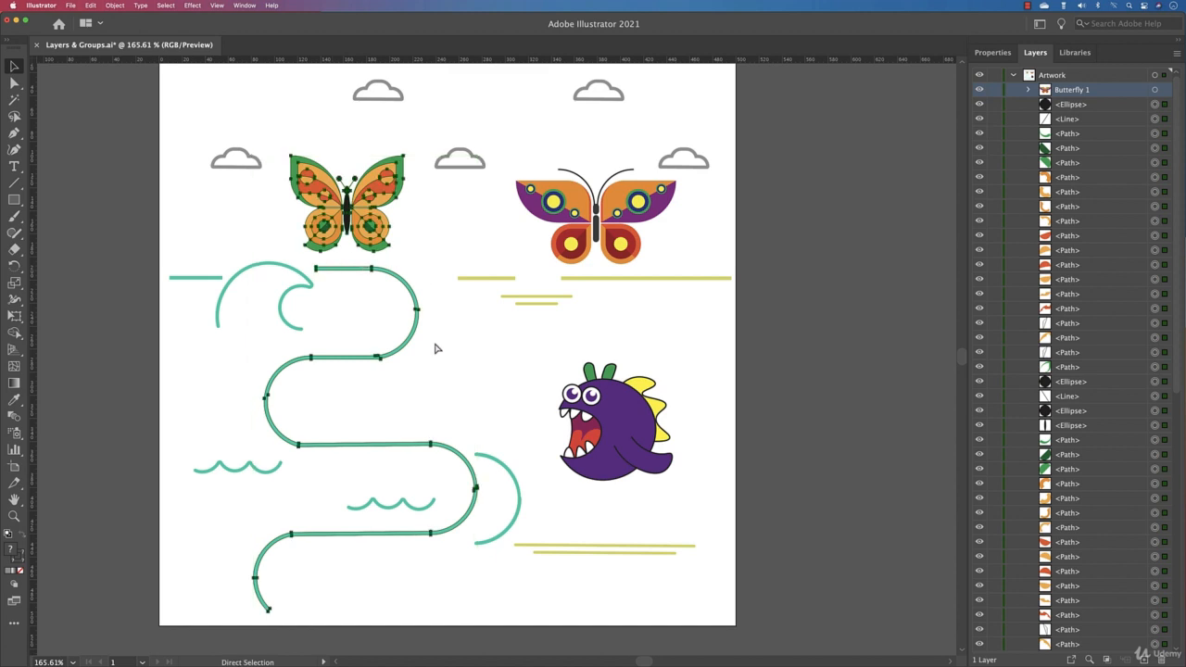
{"action": "key", "text": "v"}
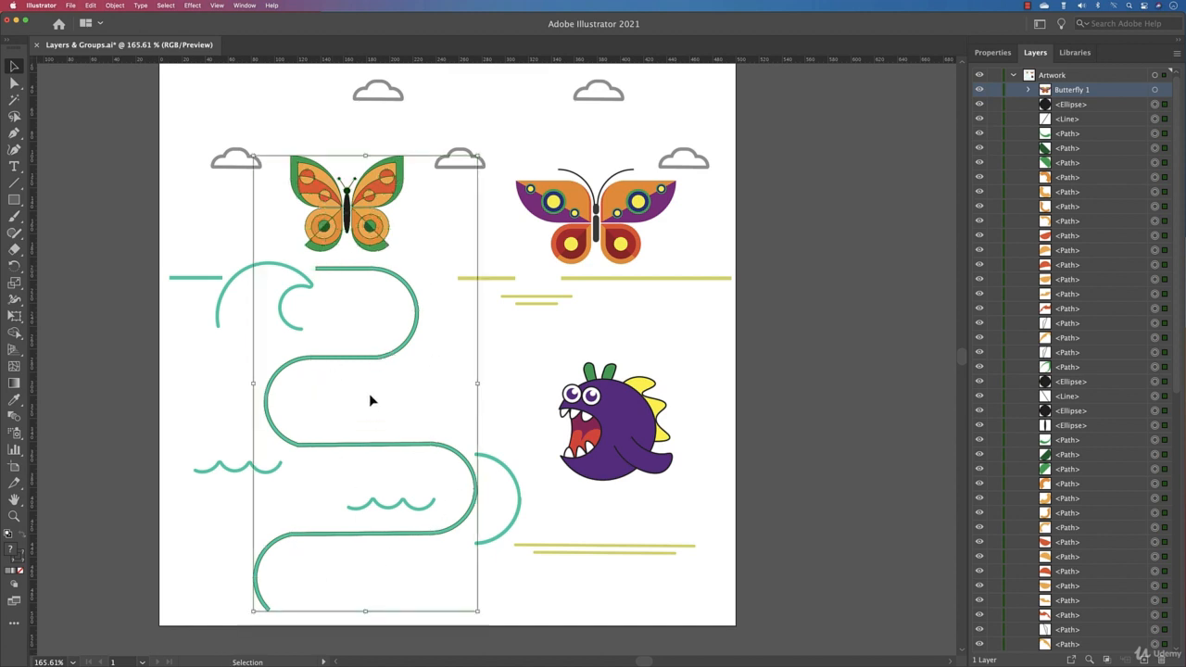
{"action": "left_click", "coordinate": [343, 270], "text": "shift"}
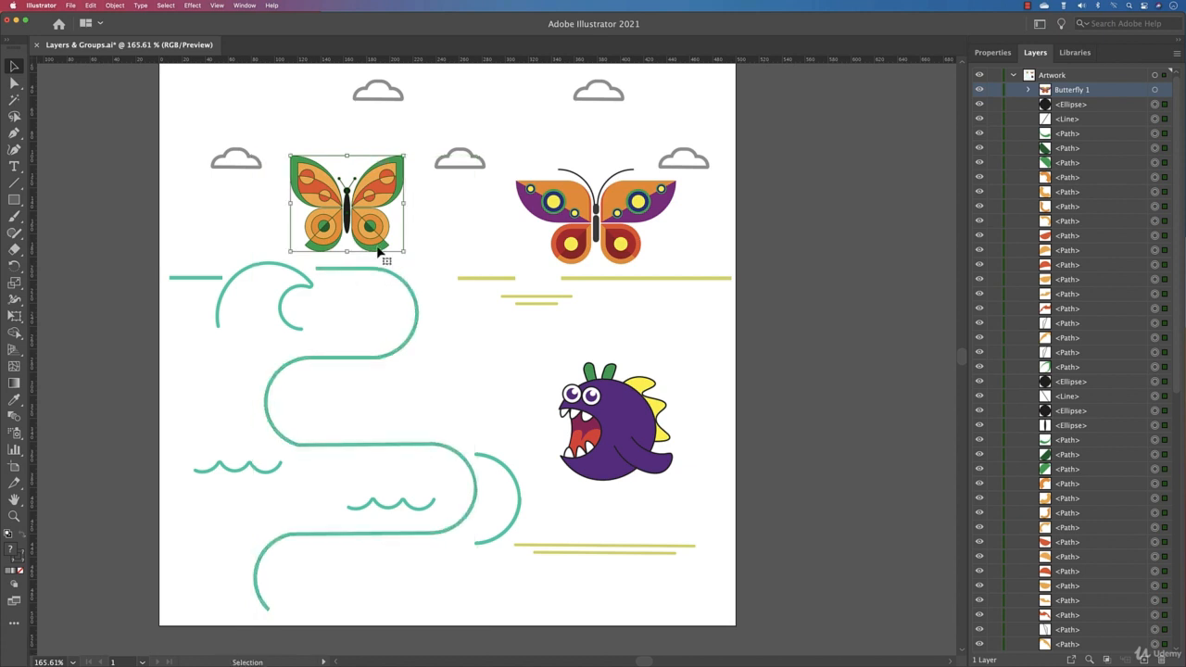
{"action": "right_click", "coordinate": [366, 218]}
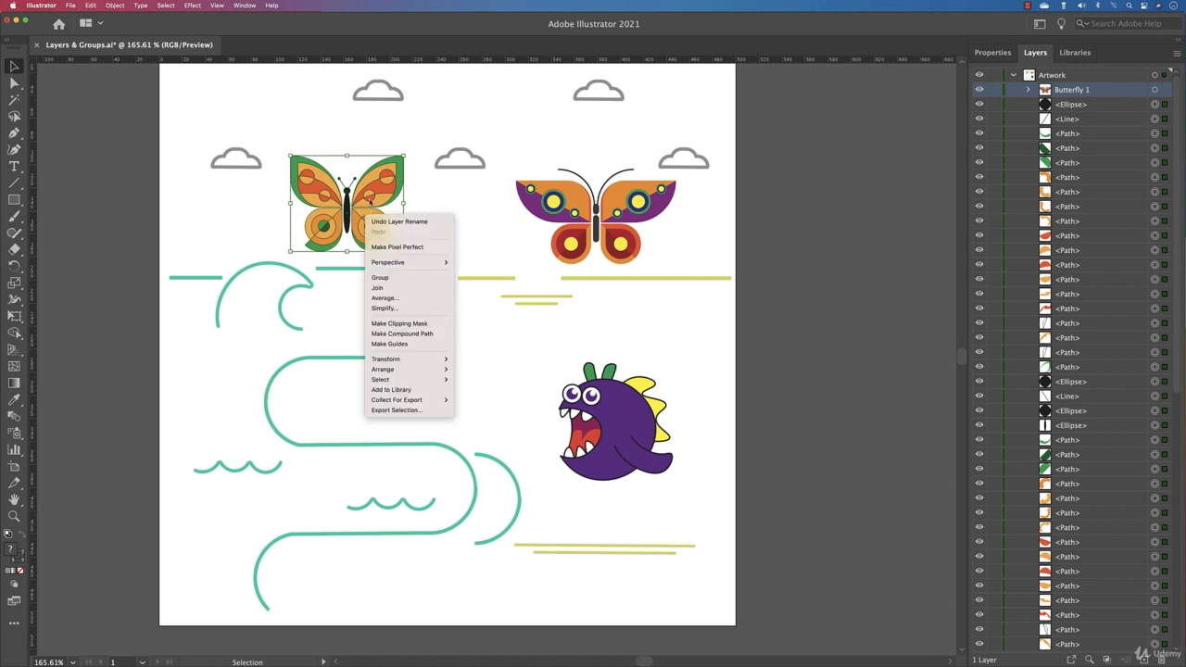
{"action": "left_click", "coordinate": [382, 277]}
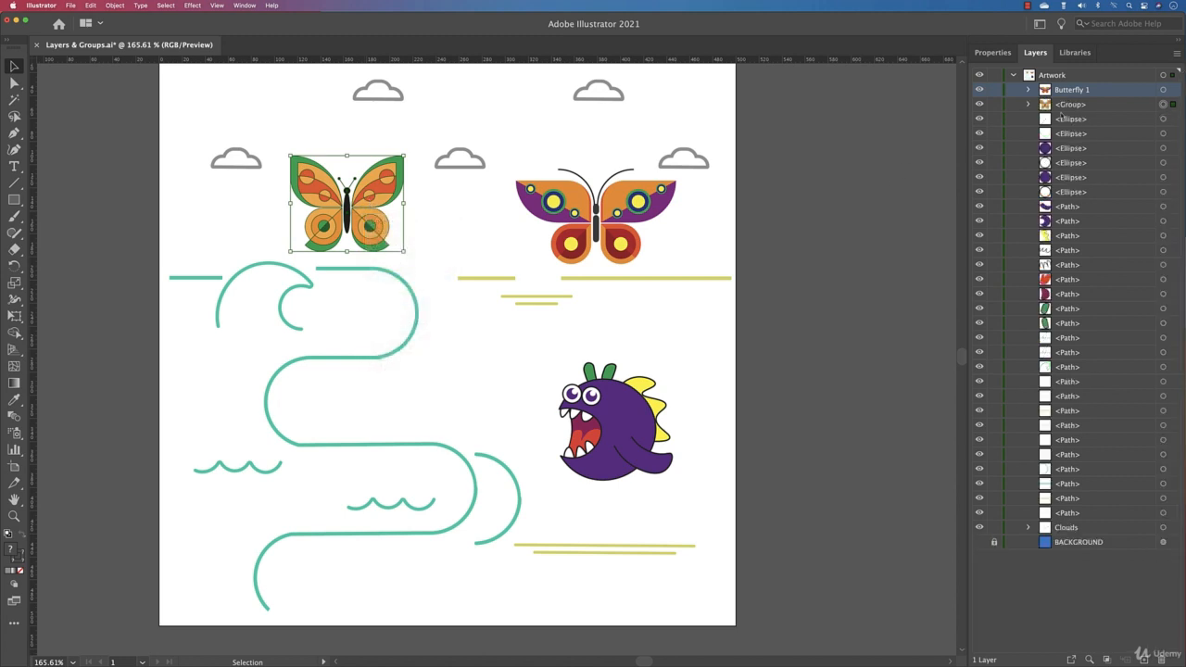
Rename the green-edged butterfly's group as Butterfly 2.
{"action": "left_click", "coordinate": [1085, 105]}
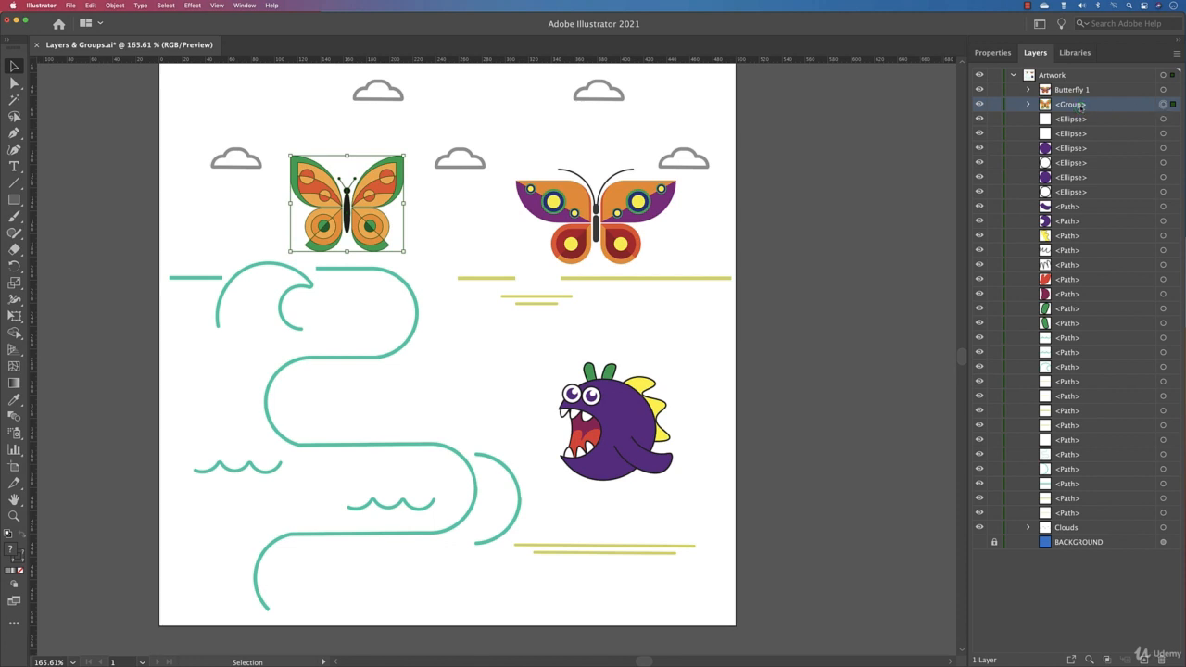
{"action": "double_click", "coordinate": [1075, 105]}
{"action": "type", "text": "B"}
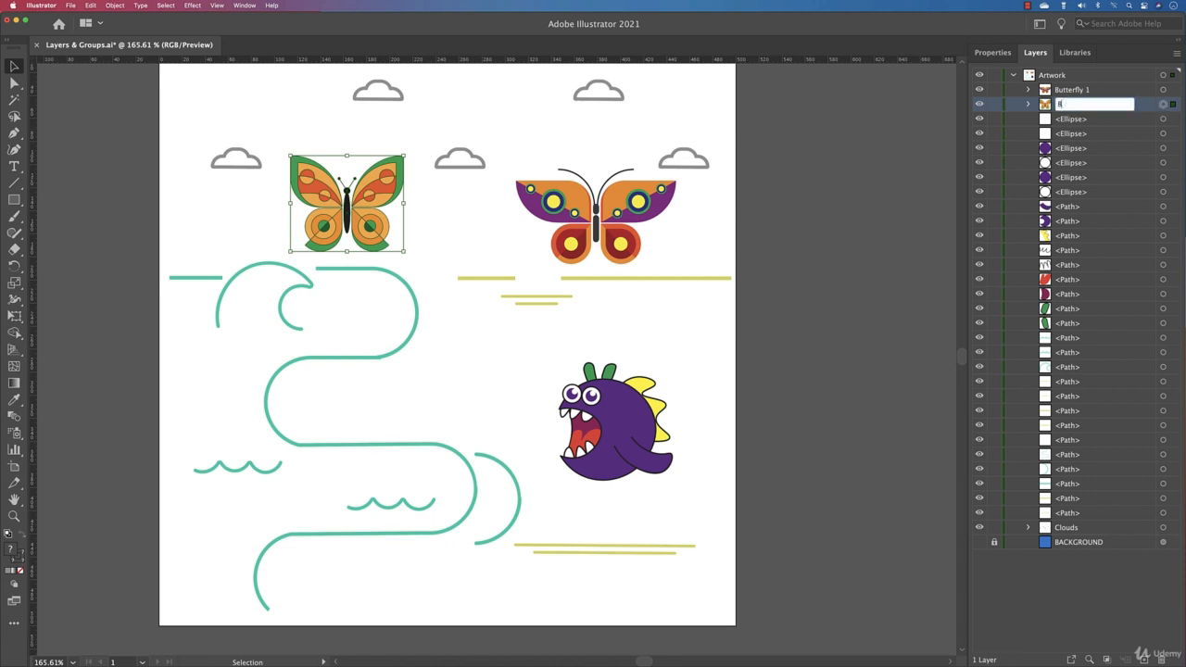
{"action": "type", "text": "utterfly 2"}
{"action": "key", "text": "Return"}
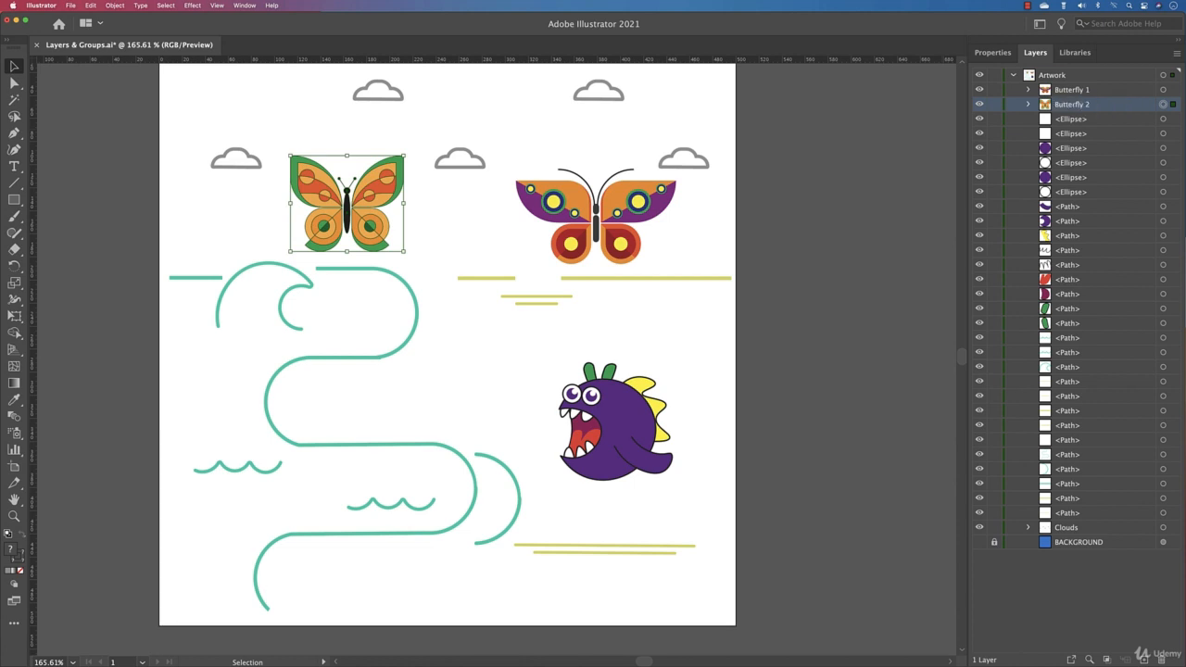
Select each butterfly in turn to check that it behaves as one group, and deselect everything.
{"action": "left_click", "coordinate": [915, 273]}
{"action": "left_click", "coordinate": [641, 222]}
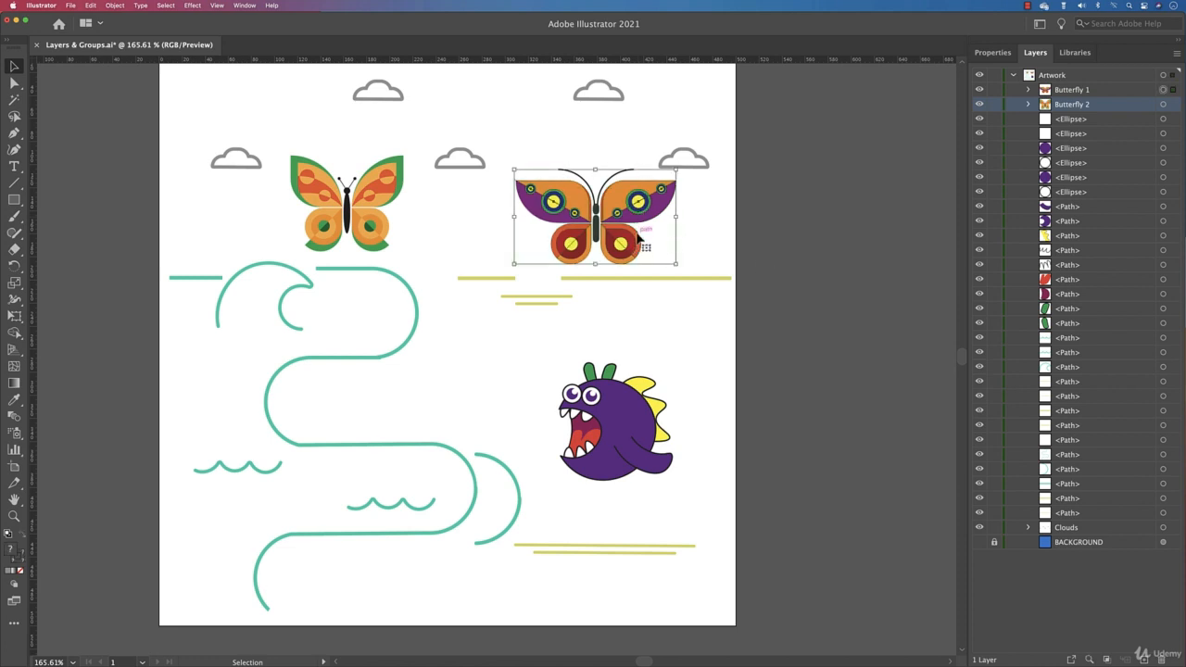
{"action": "left_click", "coordinate": [357, 213]}
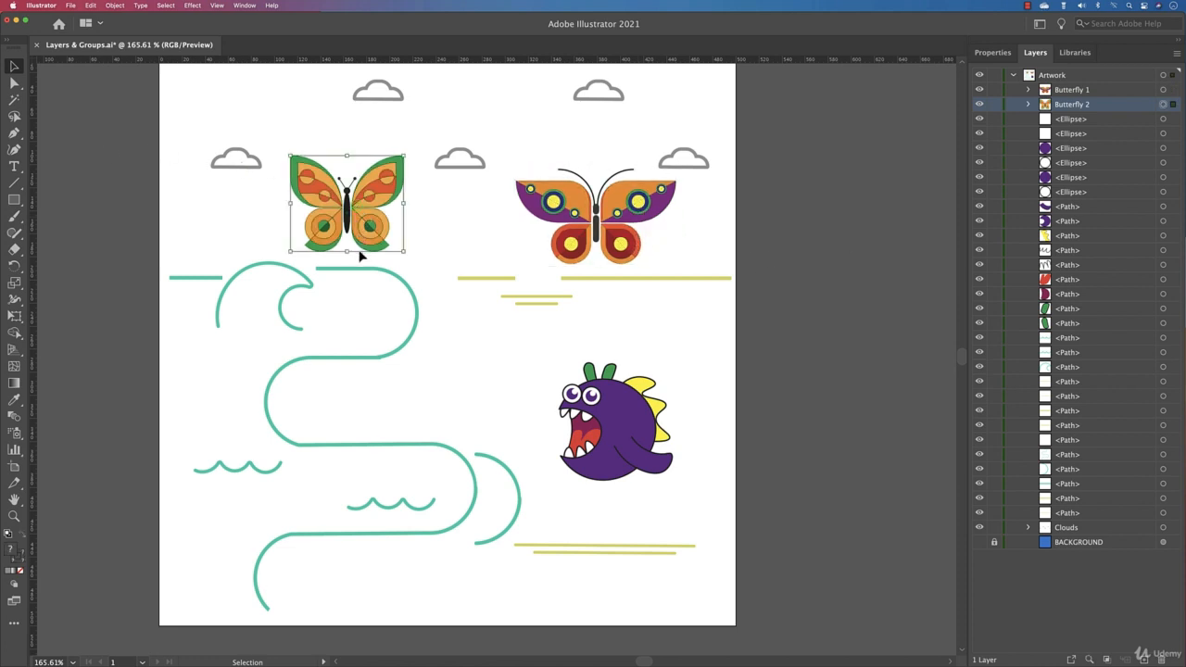
{"action": "left_click", "coordinate": [522, 350]}
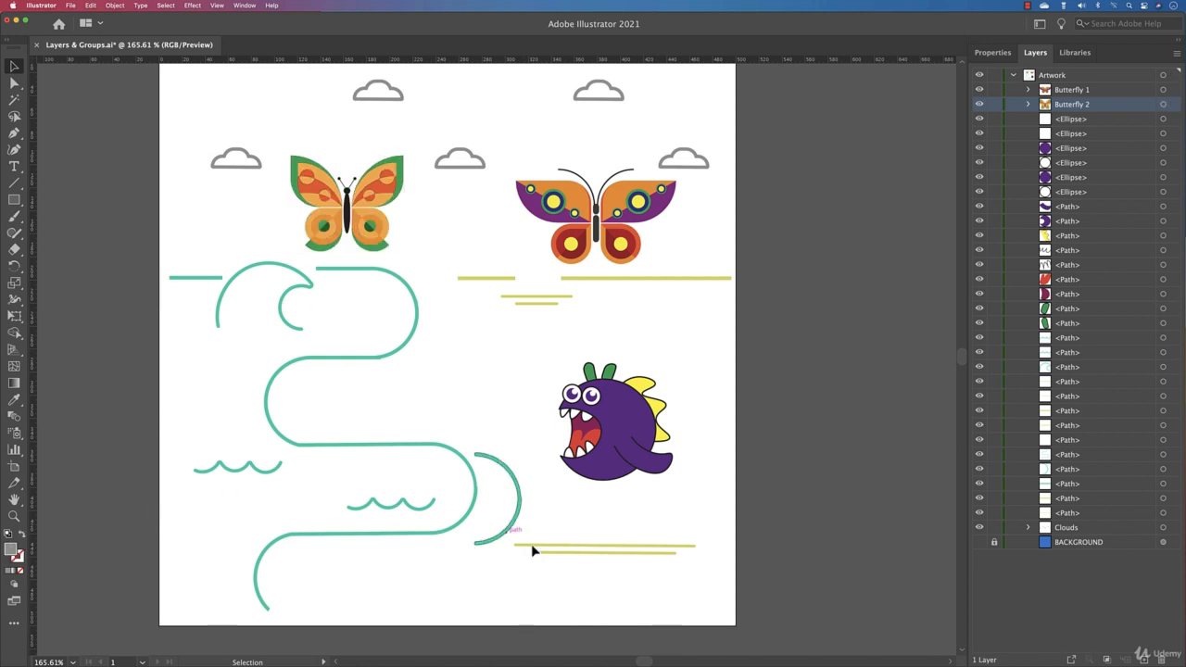
Select all the wave, river and horizontal line paths below the butterflies, leaving out the butterflies and the purple monster.
{"action": "mouse_move", "coordinate": [140, 251]}
{"action": "left_mouse_down"}
{"action": "mouse_move", "coordinate": [245, 385]}
{"action": "mouse_move", "coordinate": [740, 545]}
{"action": "mouse_move", "coordinate": [757, 587]}
{"action": "left_mouse_up"}
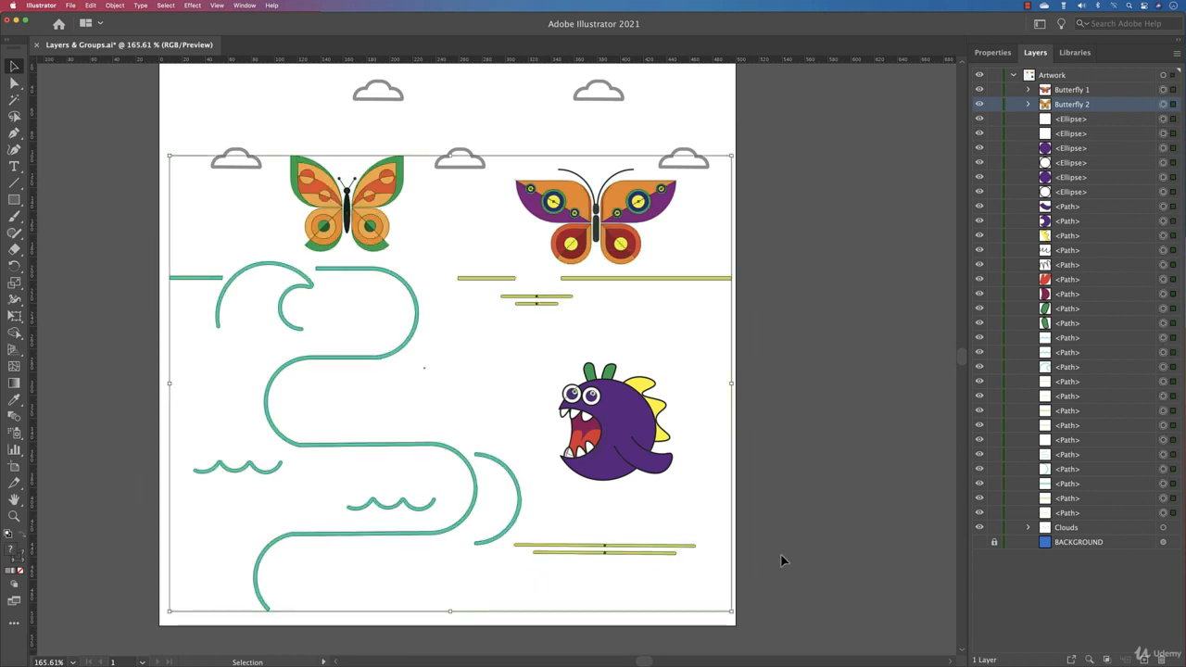
{"action": "left_click", "coordinate": [786, 273]}
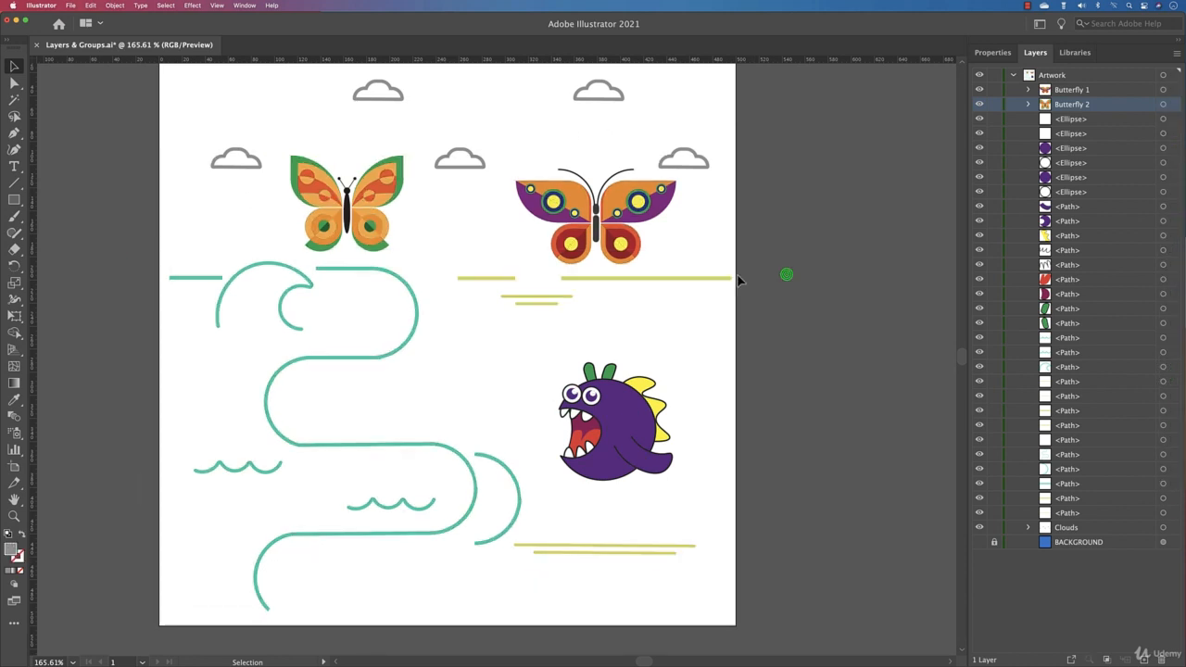
{"action": "left_click", "coordinate": [746, 276]}
{"action": "left_click_drag", "start_coordinate": [746, 276], "coordinate": [166, 580]}
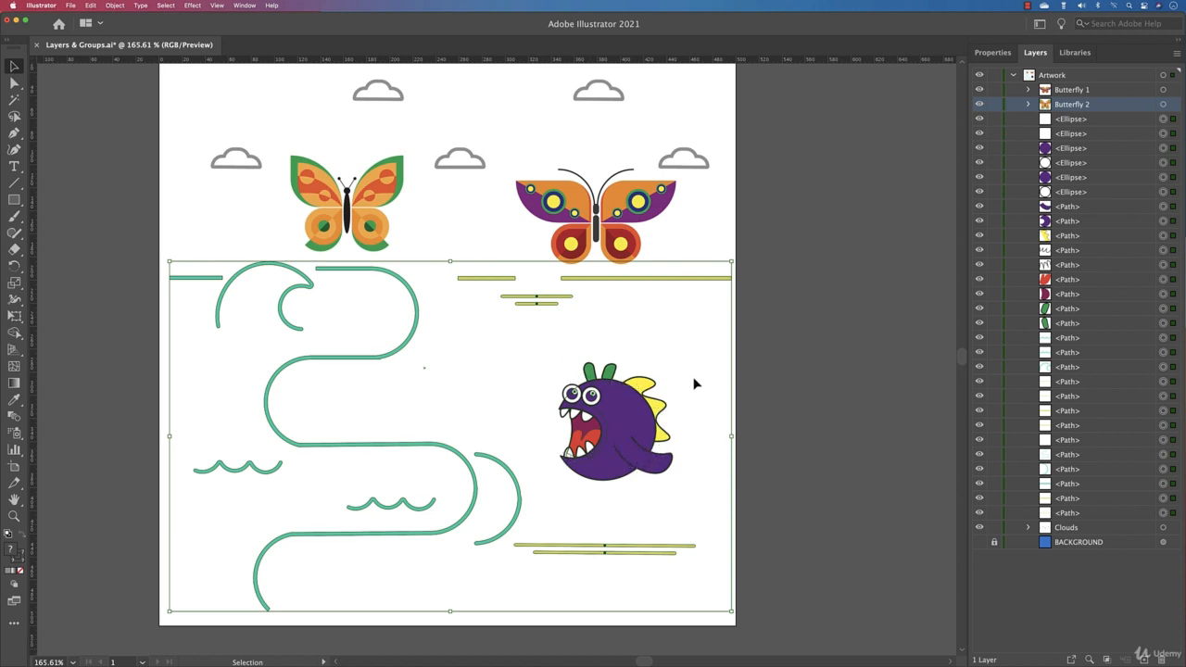
{"action": "left_click_drag", "start_coordinate": [685, 354], "coordinate": [549, 501]}
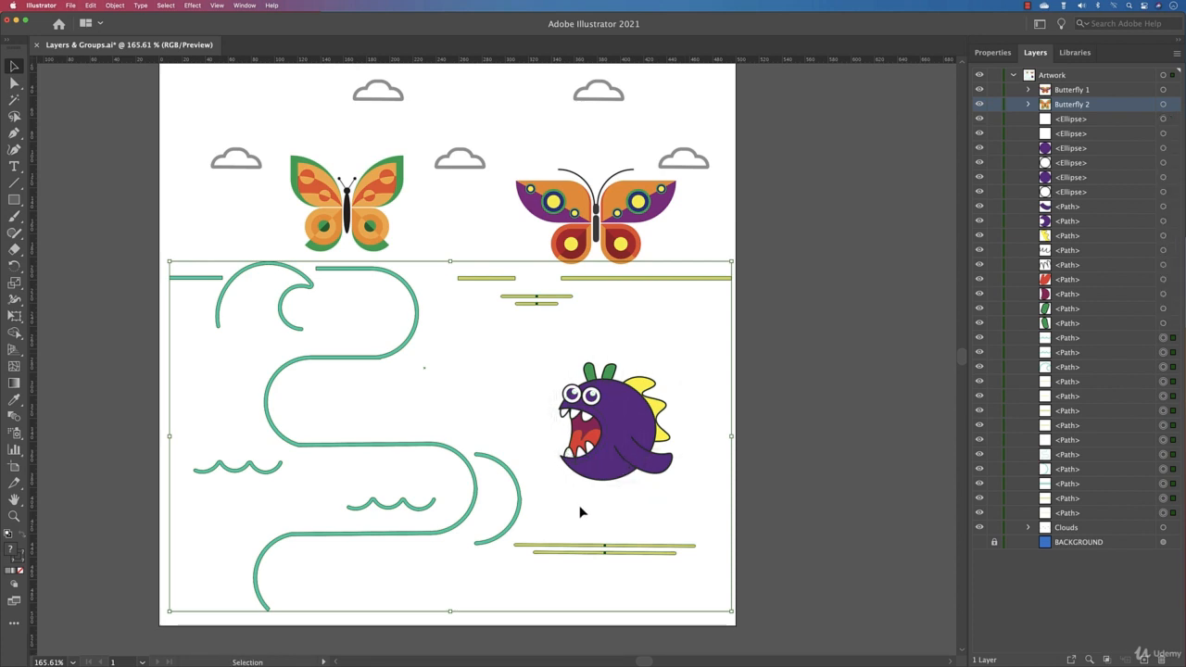
Delete the selected wave and line paths with their anchor points active, and undo the deletion.
{"action": "key", "text": "a"}
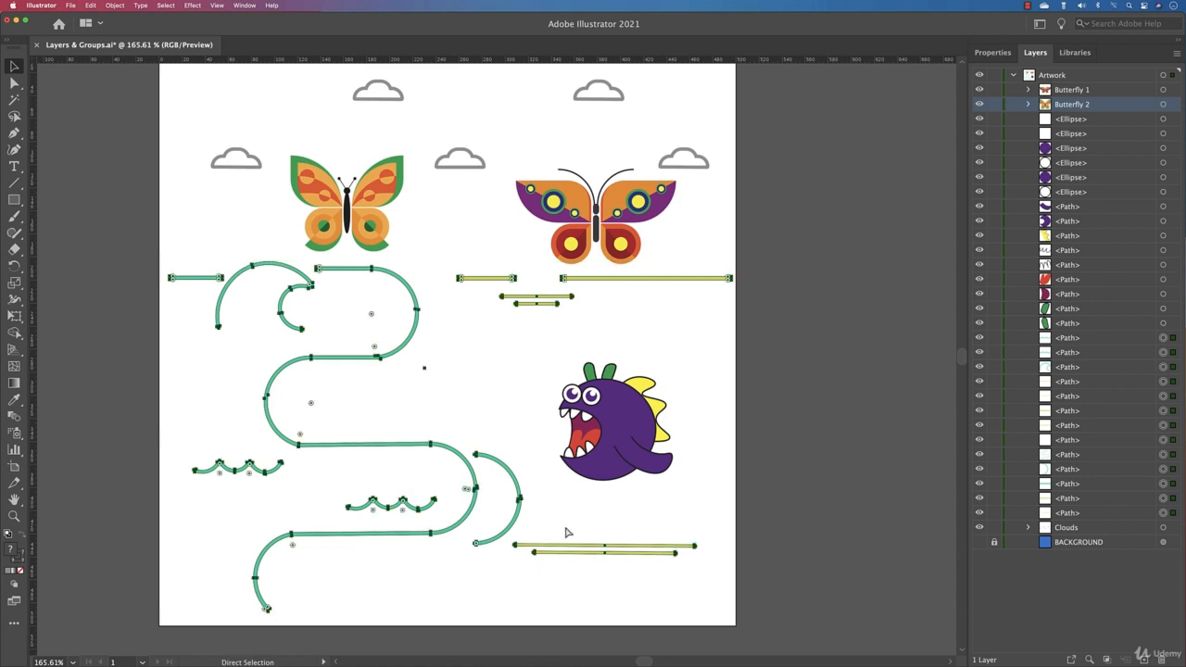
{"action": "key", "text": "v"}
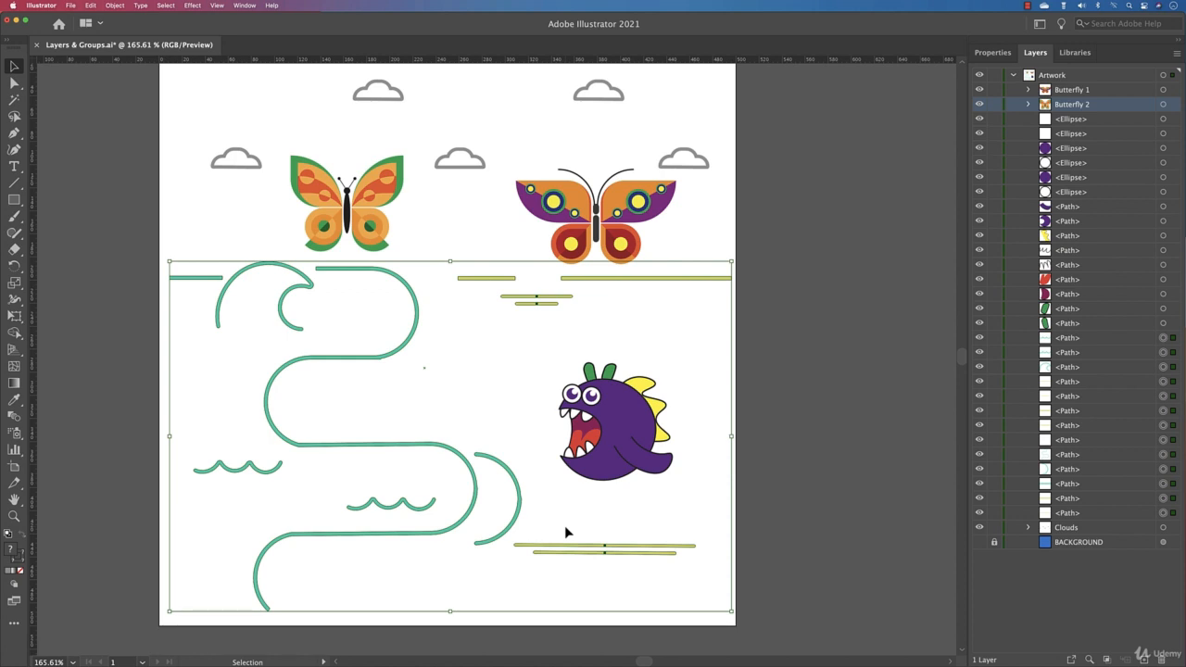
{"action": "key", "text": "a"}
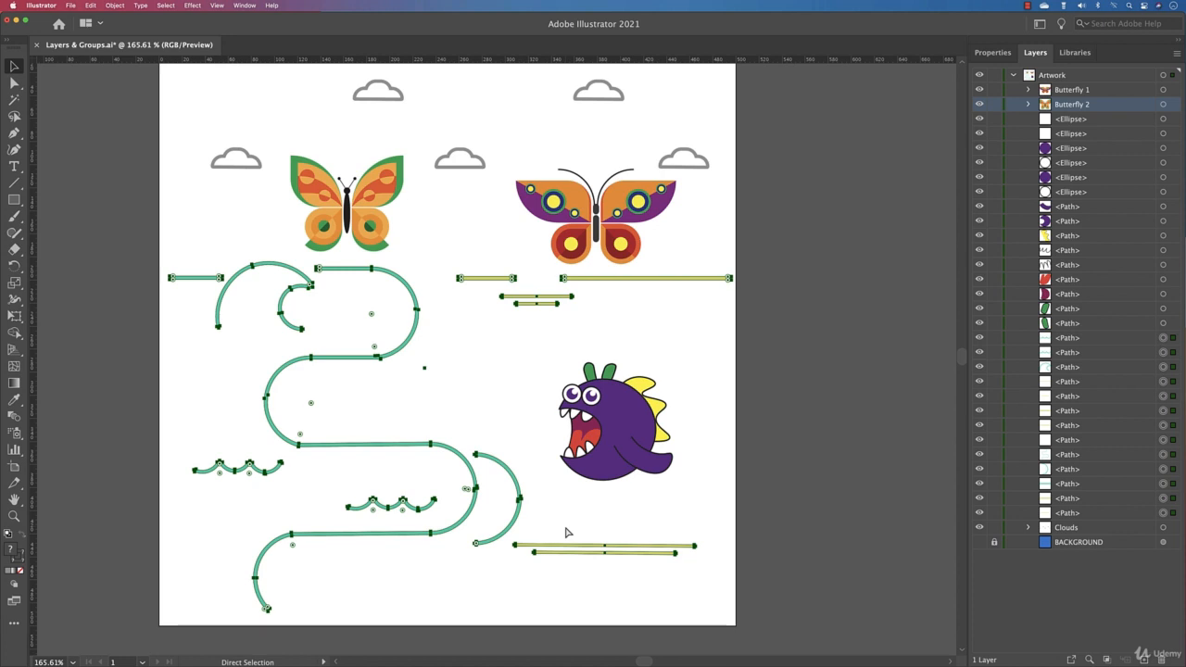
{"action": "key", "text": "Delete"}
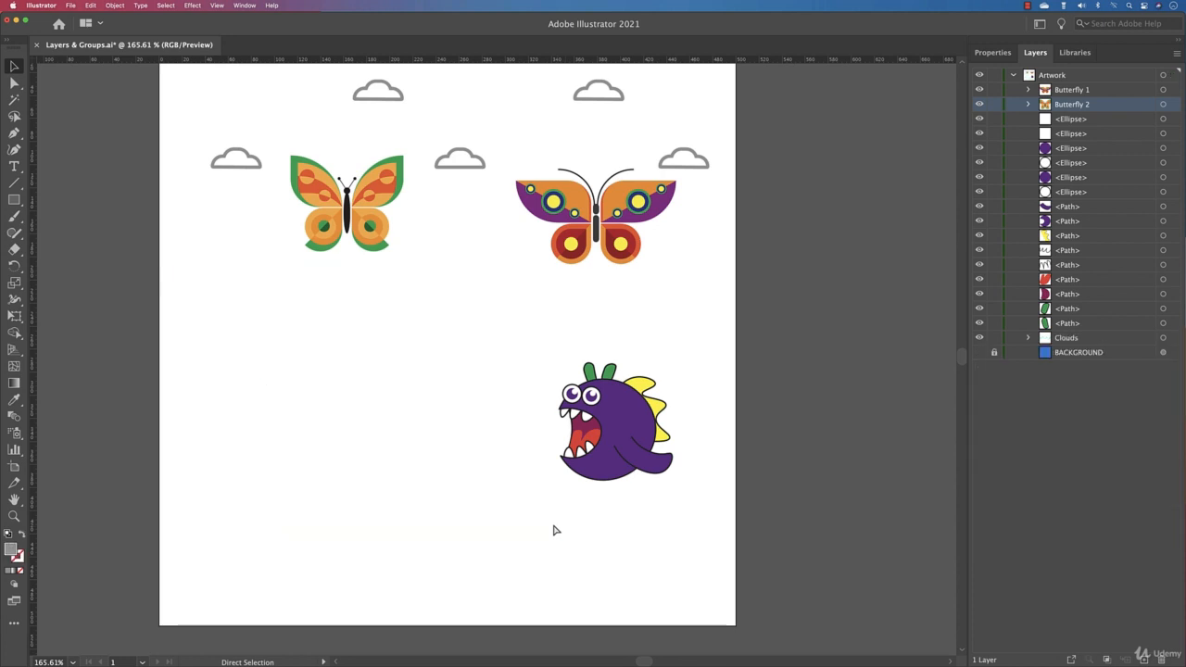
{"action": "key", "text": "v"}
{"action": "key", "text": "a"}
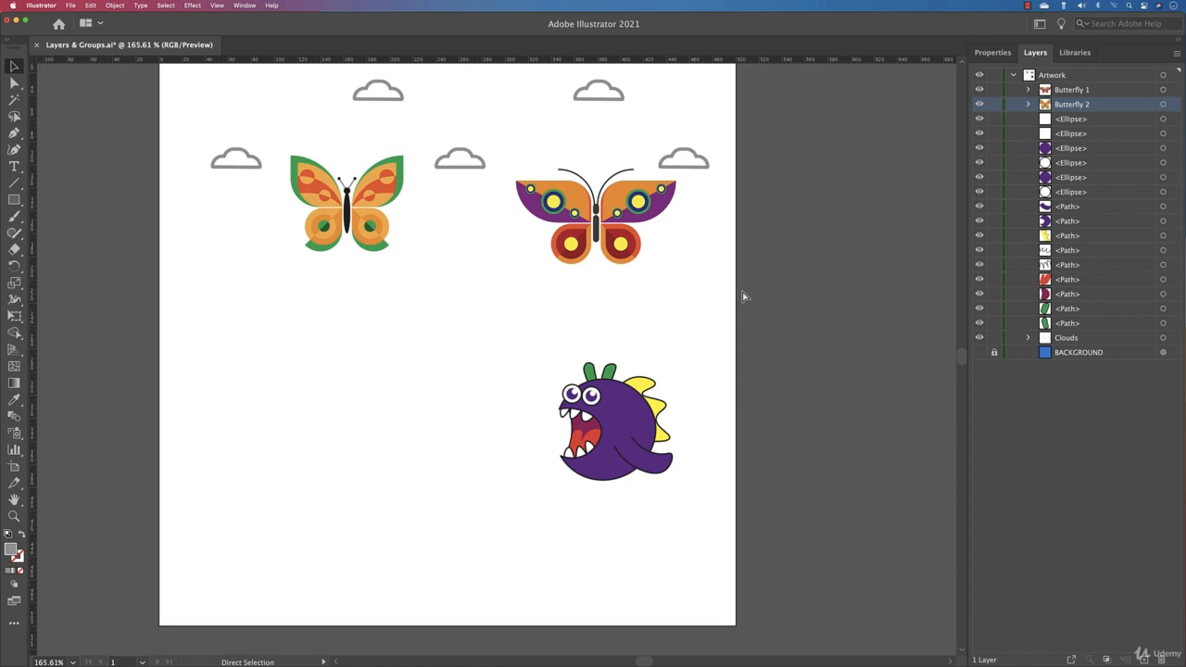
{"action": "key", "text": "super+z"}
{"action": "key", "text": "v"}
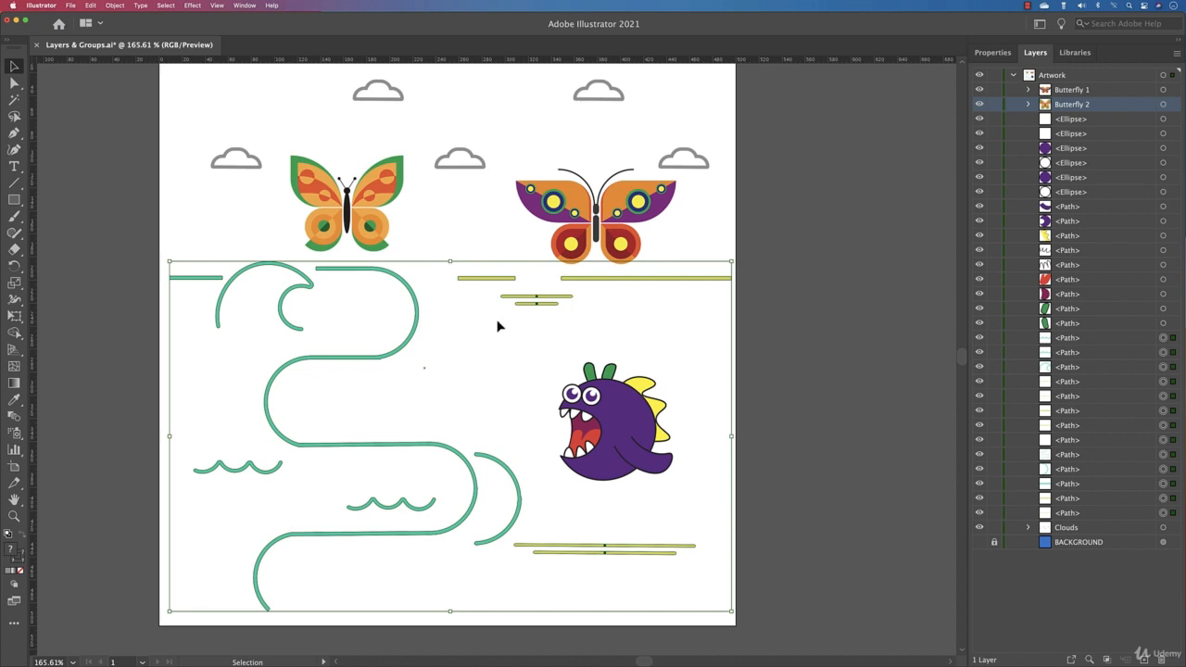
Group the selected wave and line paths, and hide and show the group to check what it contains.
{"action": "right_click", "coordinate": [481, 279]}
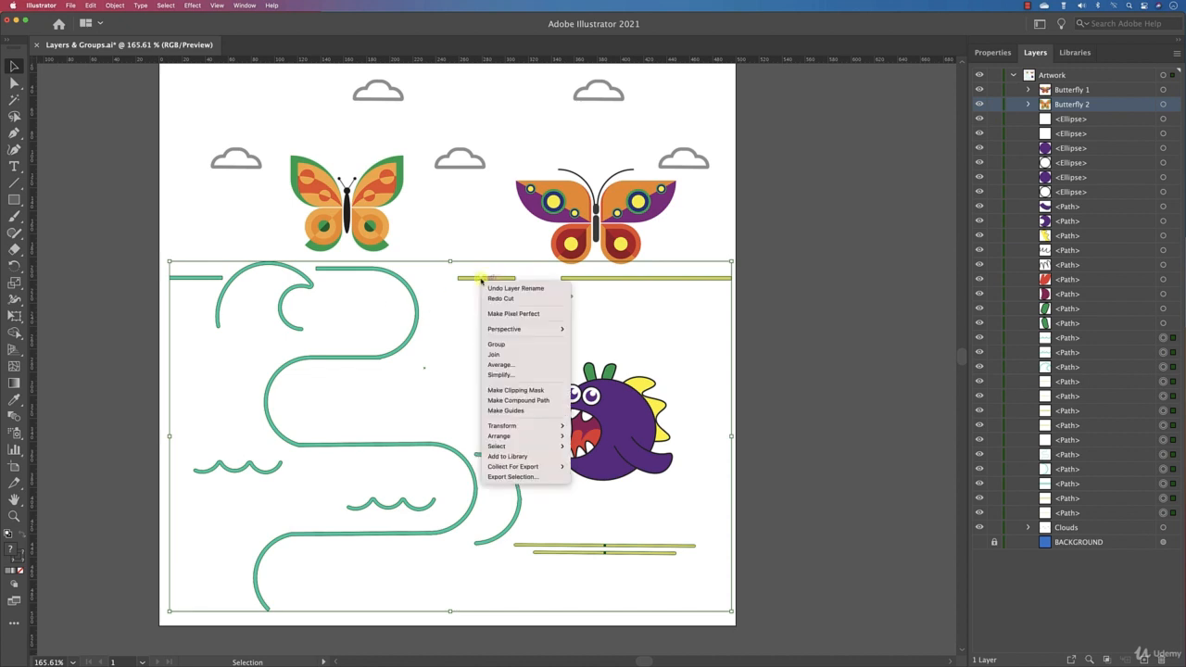
{"action": "left_click", "coordinate": [510, 344]}
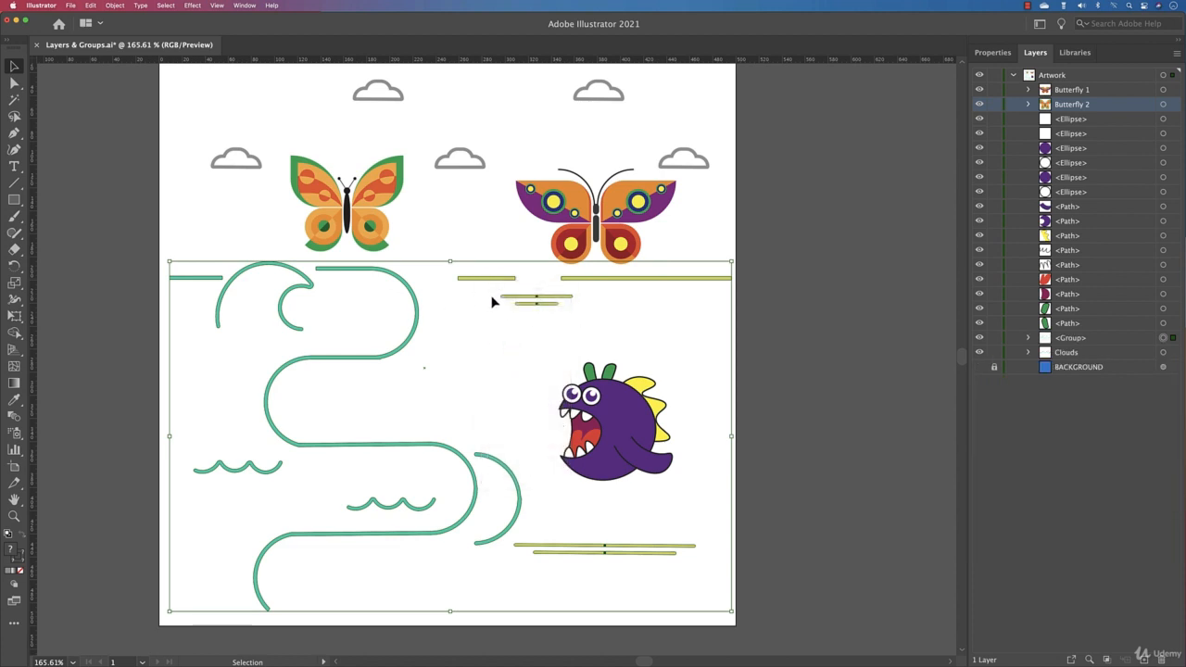
{"action": "left_click", "coordinate": [1114, 344]}
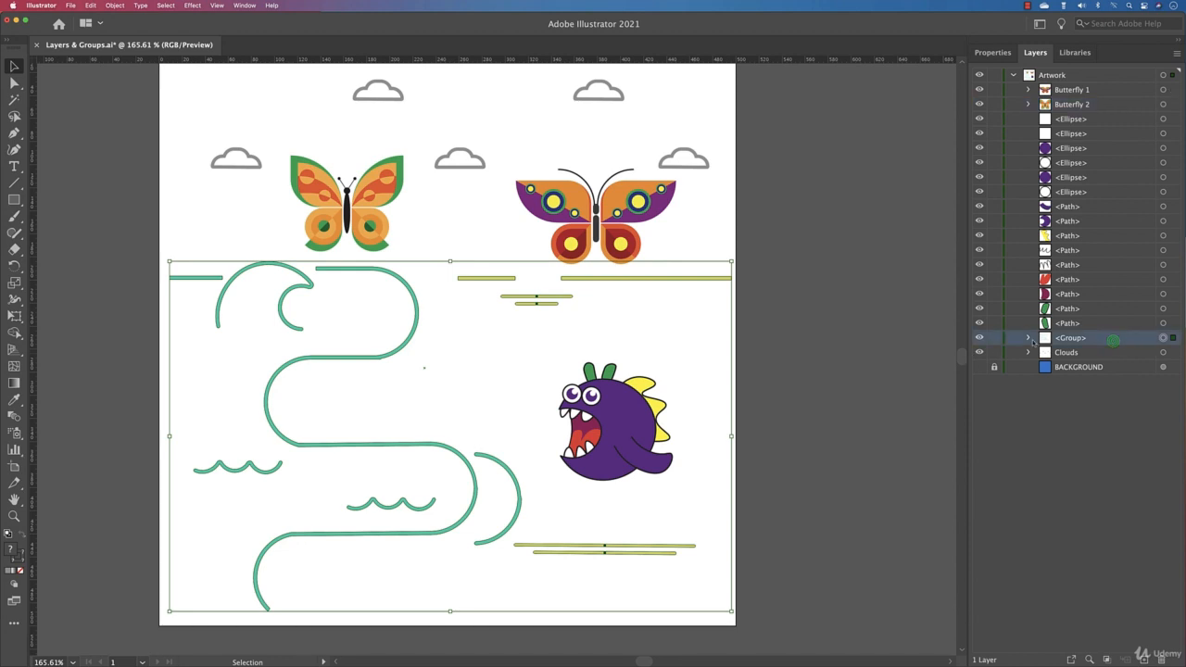
{"action": "left_click", "coordinate": [978, 339]}
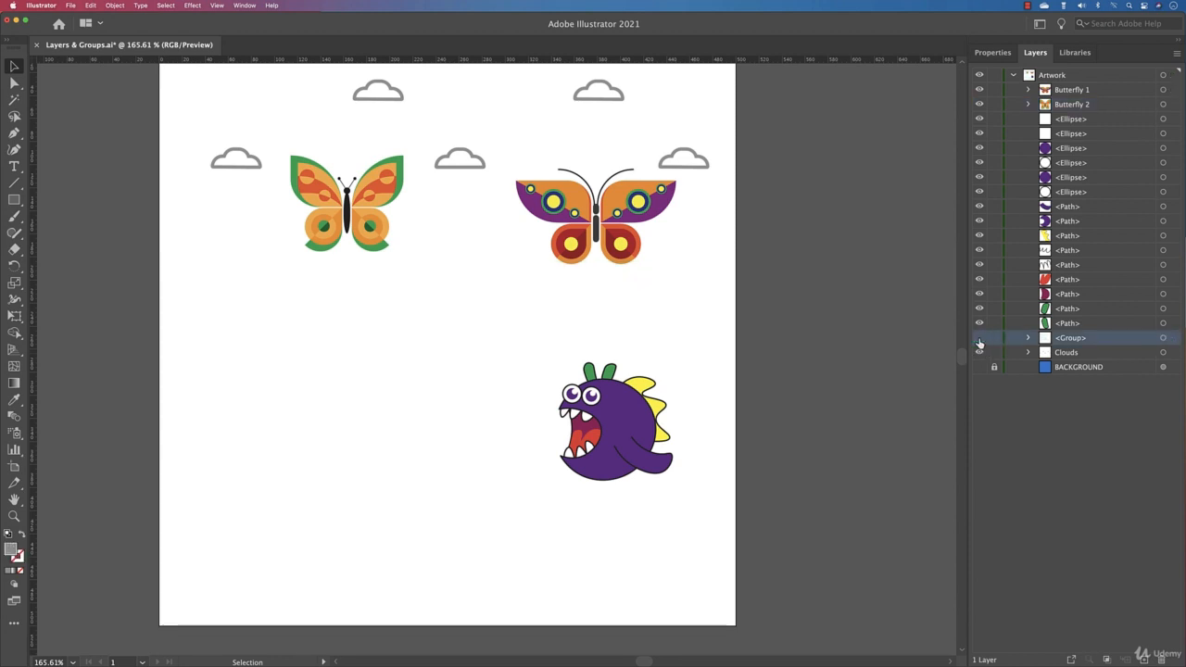
{"action": "left_click", "coordinate": [979, 339]}
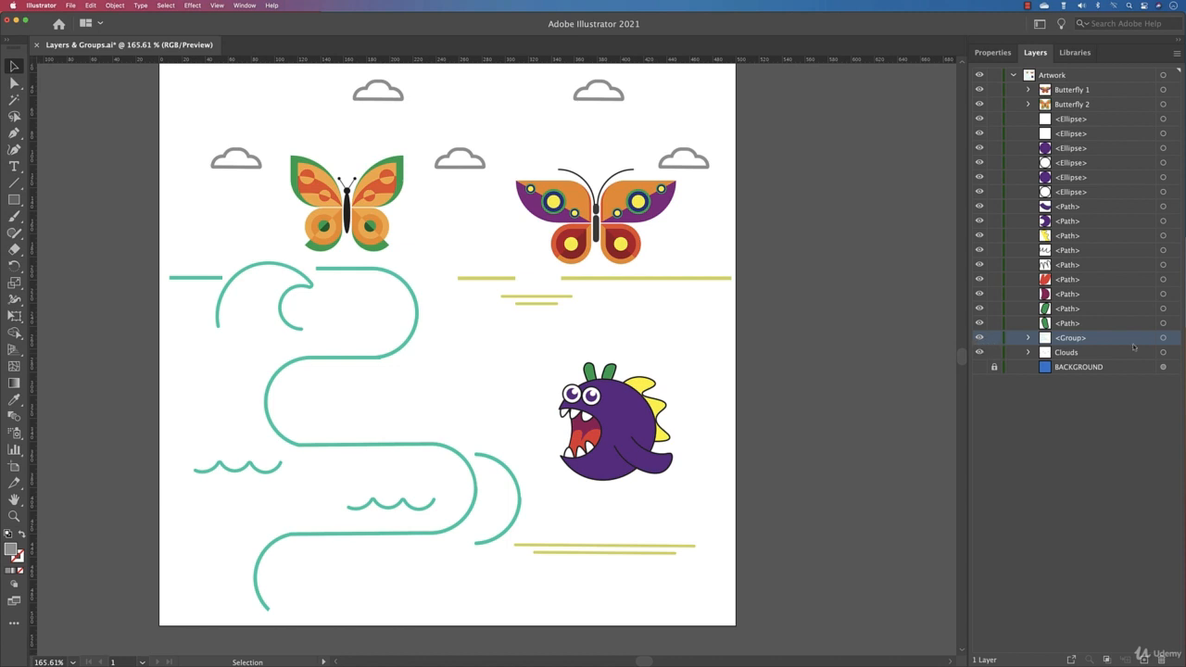
Rename the group of wave and line paths as Waves.
{"action": "double_click", "coordinate": [1059, 339]}
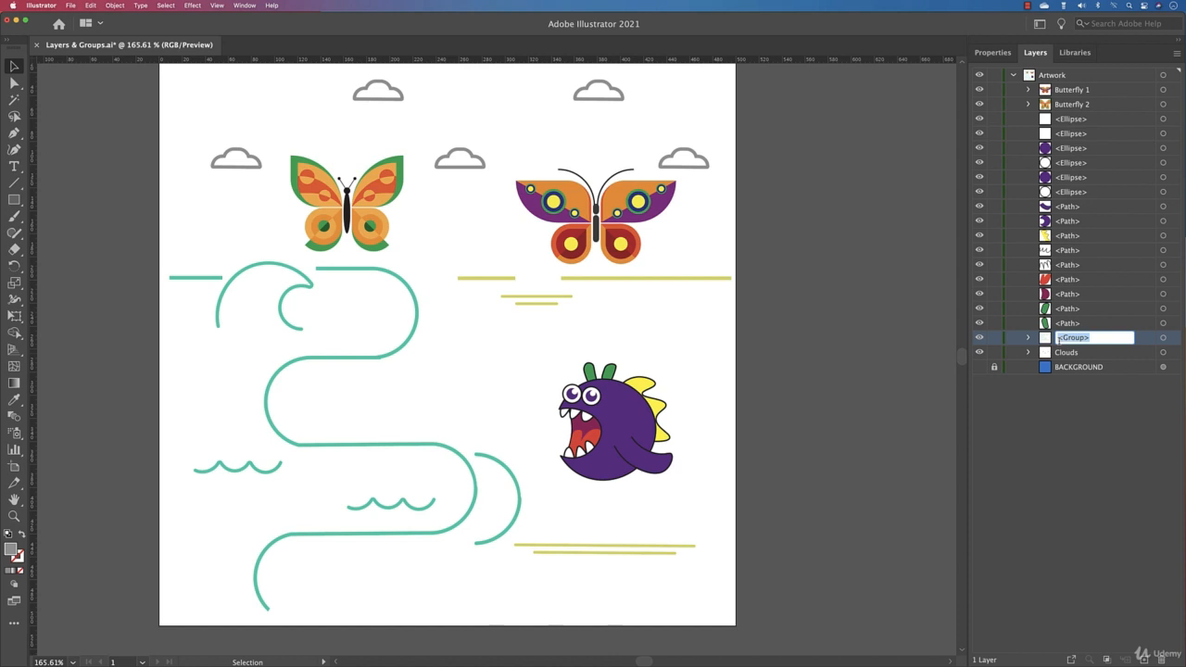
{"action": "type", "text": "Waves"}
{"action": "key", "text": "Return"}
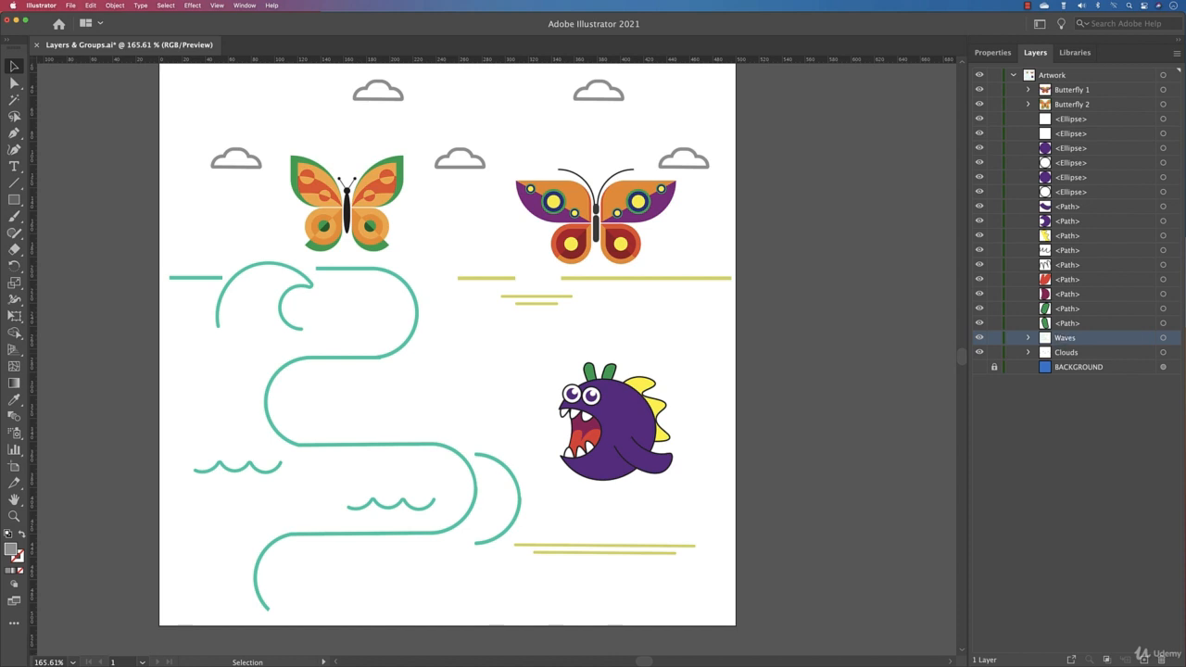
Select all the pieces of the purple monster and inspect their selection outlines up close.
{"action": "left_click", "coordinate": [698, 365]}
{"action": "left_click_drag", "start_coordinate": [689, 351], "coordinate": [552, 508]}
{"action": "key", "text": "a"}
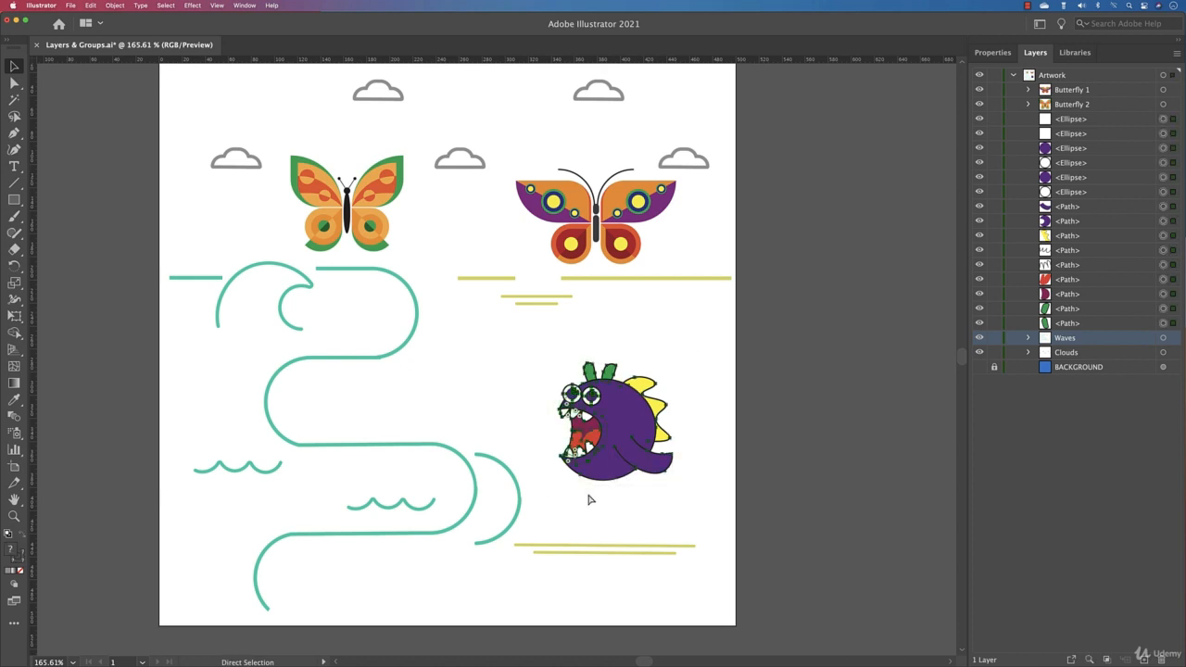
{"action": "key", "text": "super+0"}
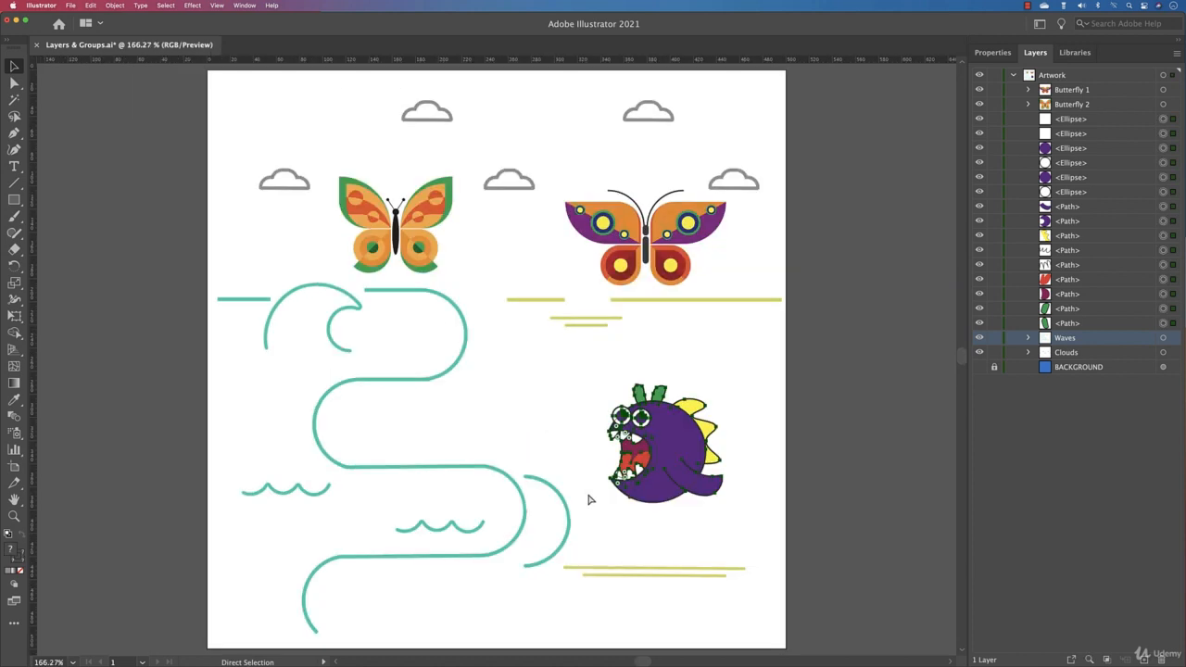
{"action": "key", "text": "super+="}
{"action": "key", "text": "super+="}
{"action": "key", "text": "super+="}
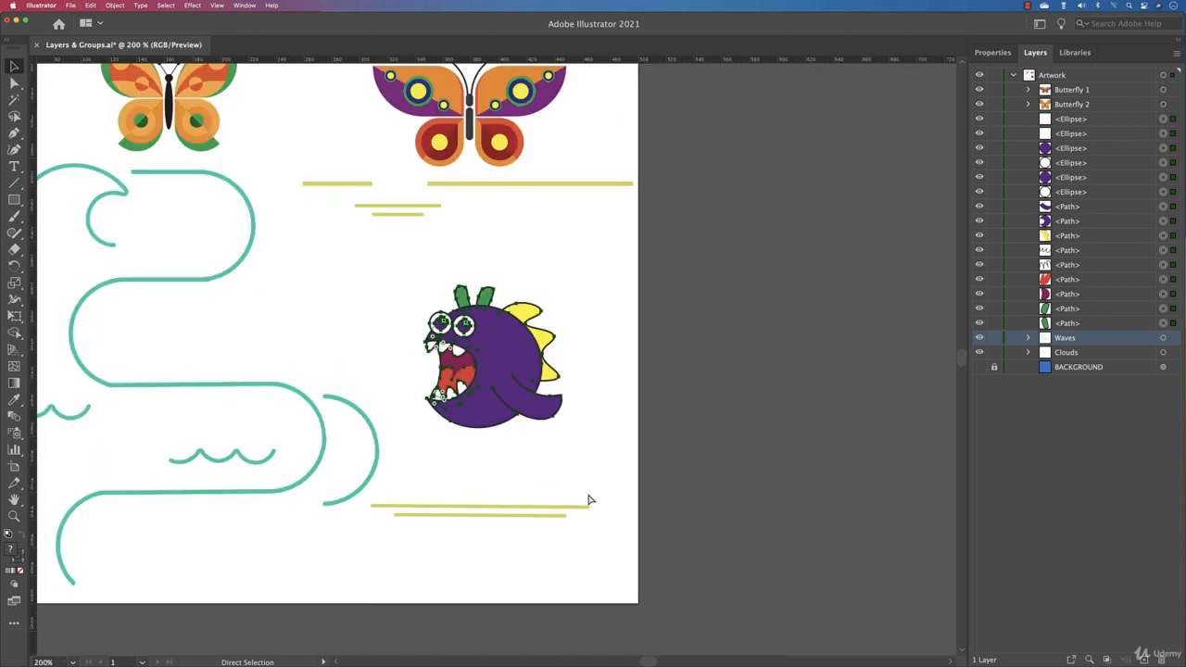
{"action": "key", "text": "v"}
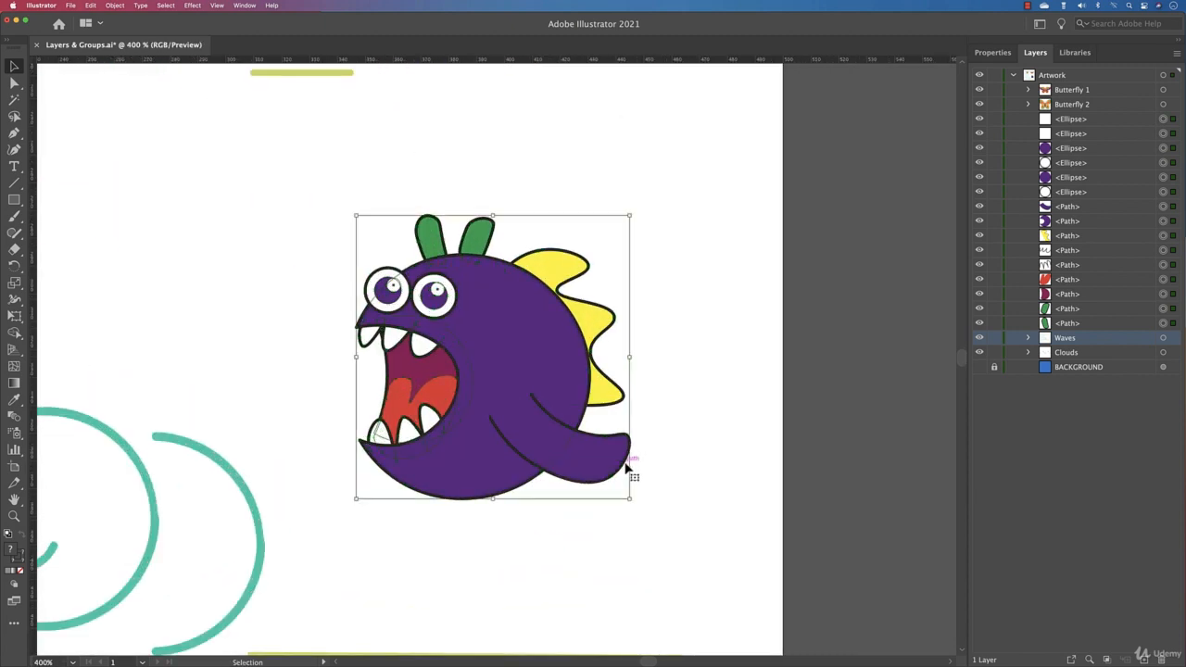
{"action": "left_click", "coordinate": [687, 332]}
{"action": "left_click_drag", "start_coordinate": [660, 489], "coordinate": [689, 514]}
Set the Artwork layer's color to the preset Orange in its layer options.
{"action": "double_click", "coordinate": [1030, 76]}
{"action": "left_click", "coordinate": [793, 187]}
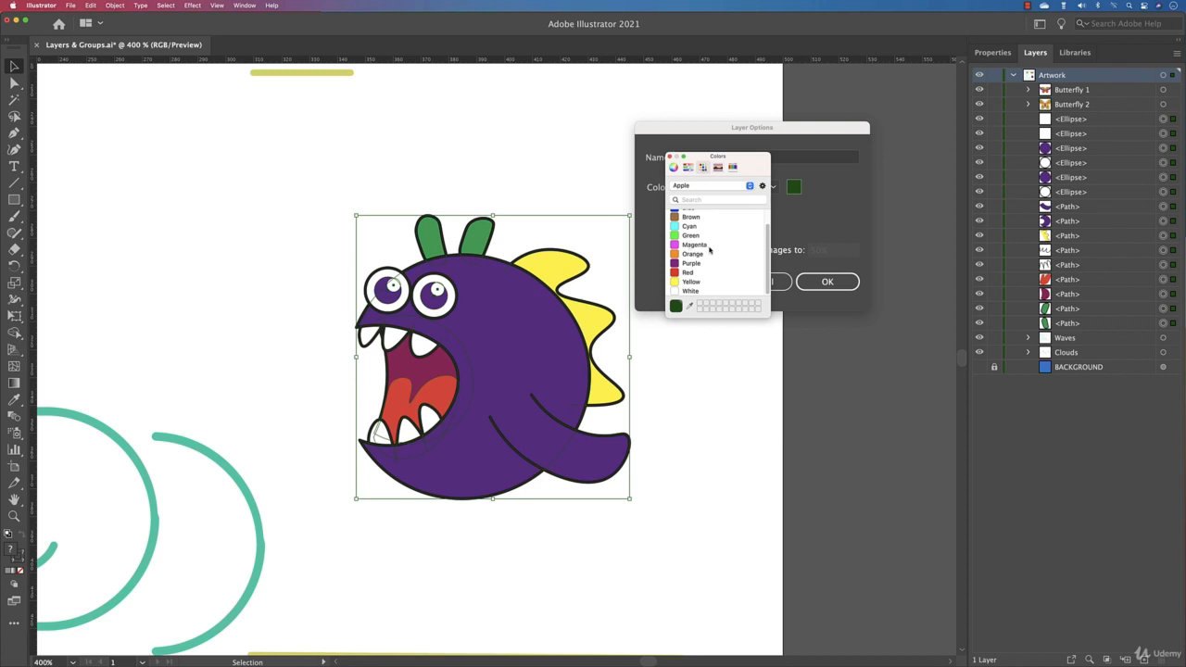
{"action": "left_click", "coordinate": [691, 254]}
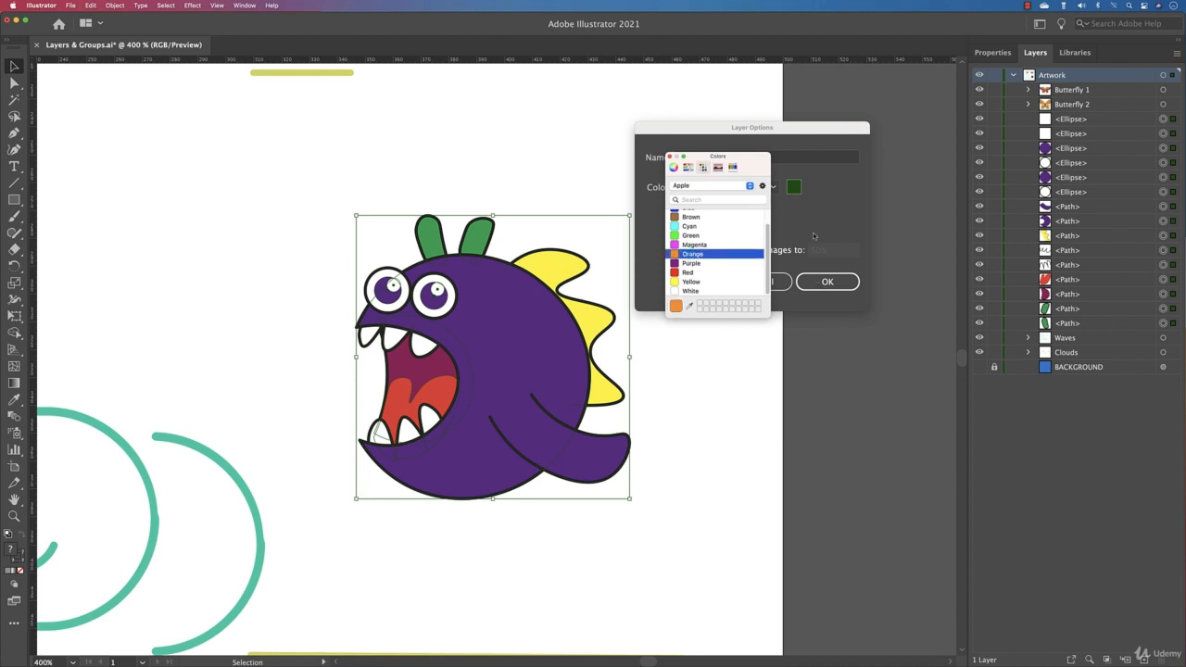
{"action": "left_click", "coordinate": [669, 158]}
{"action": "left_click", "coordinate": [718, 188]}
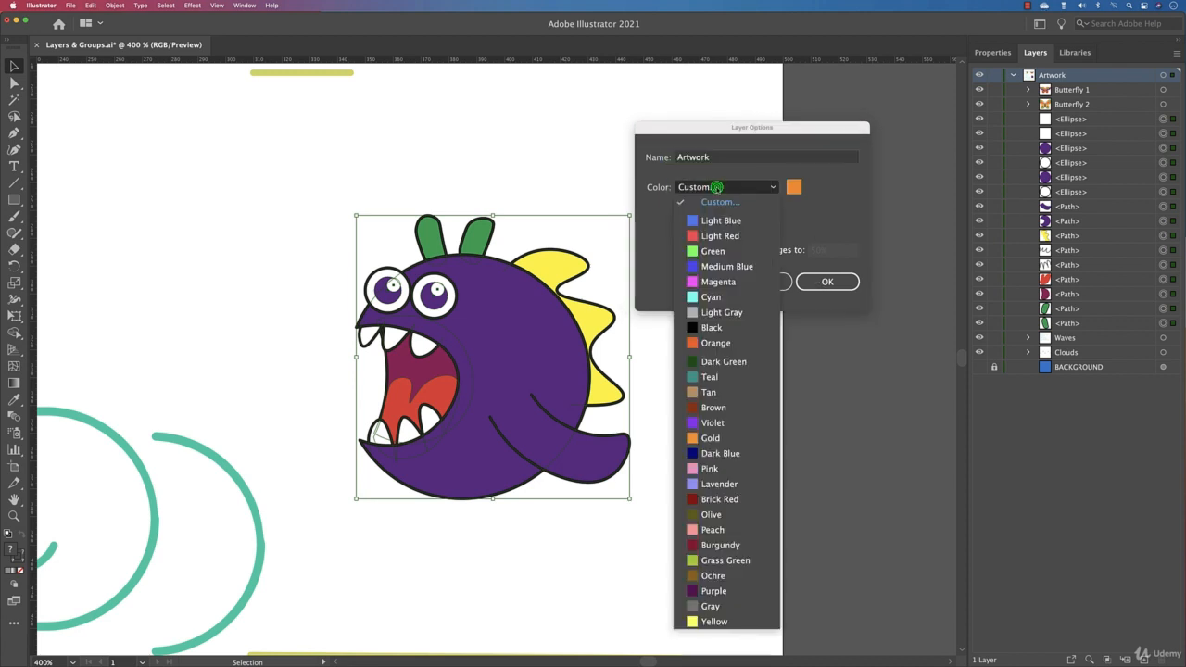
{"action": "left_click", "coordinate": [734, 343]}
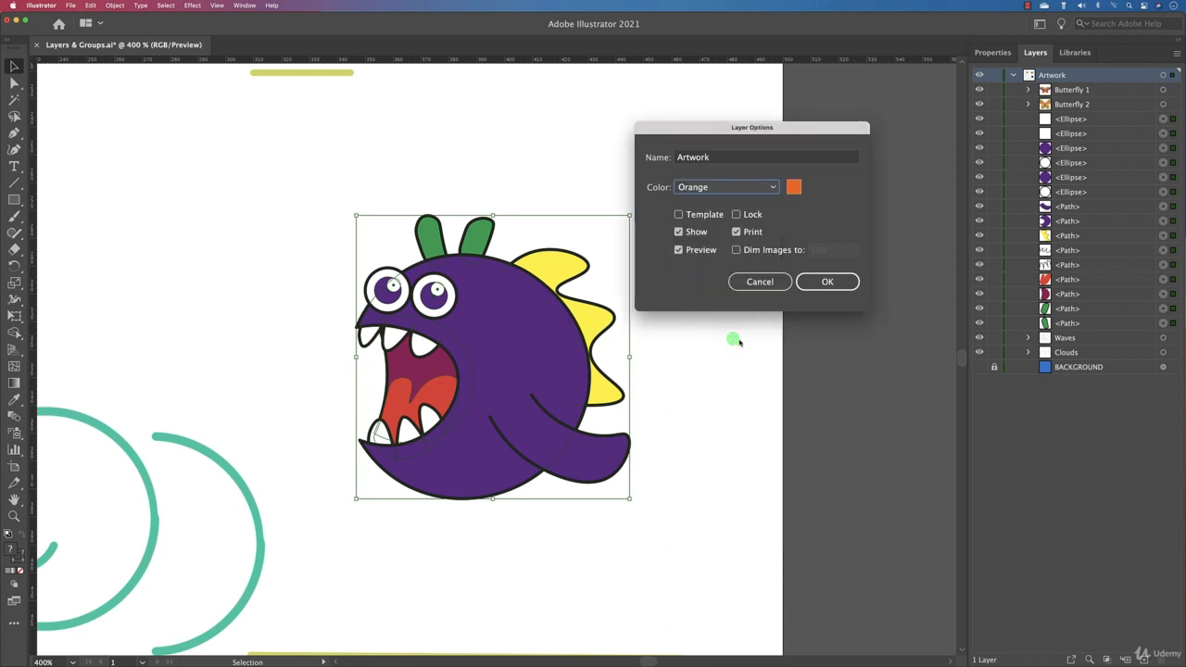
{"action": "left_click", "coordinate": [828, 283]}
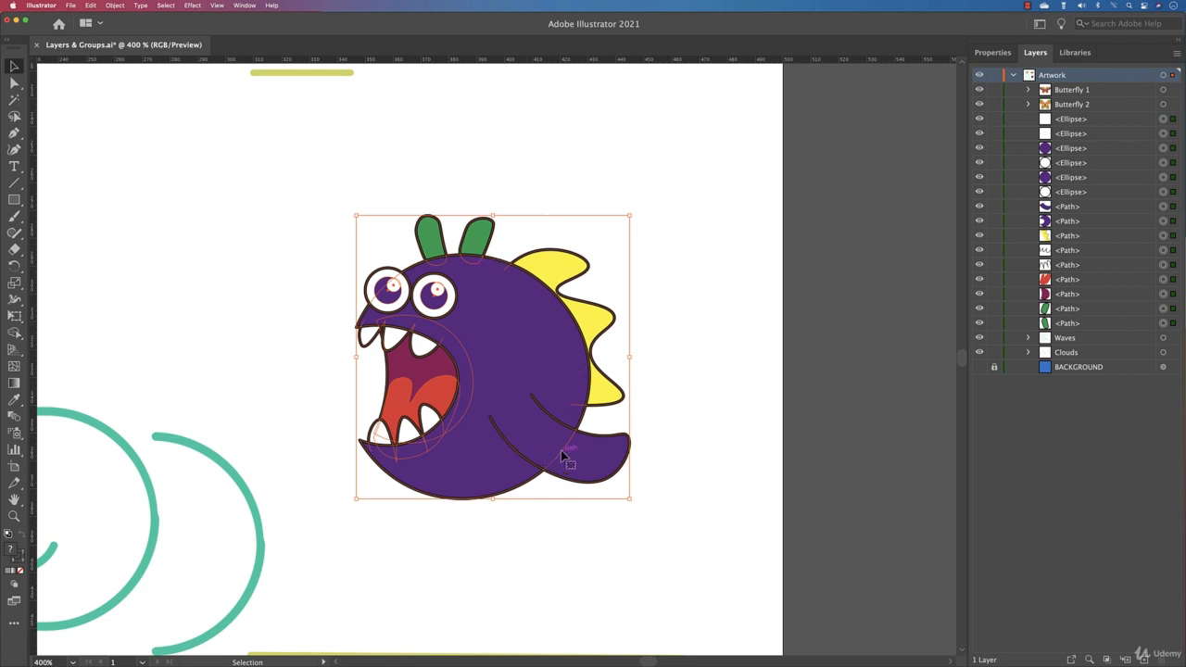
Group the selected monster pieces, rename the group as Monster, and deselect everything.
{"action": "right_click", "coordinate": [501, 325]}
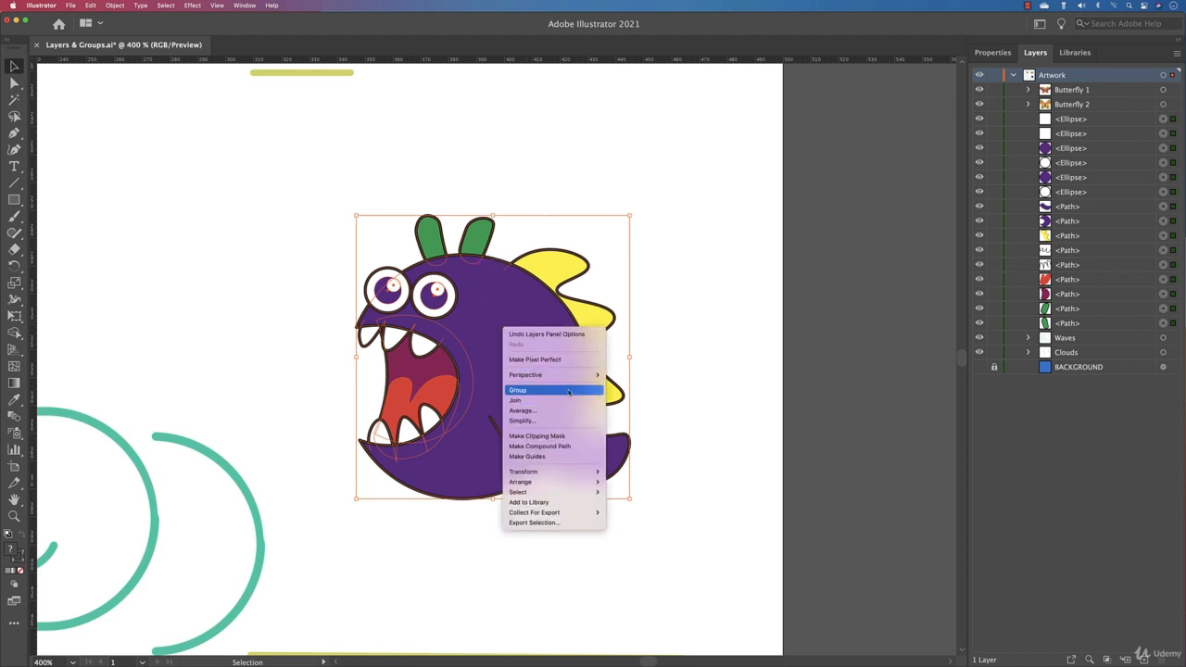
{"action": "left_click", "coordinate": [568, 391]}
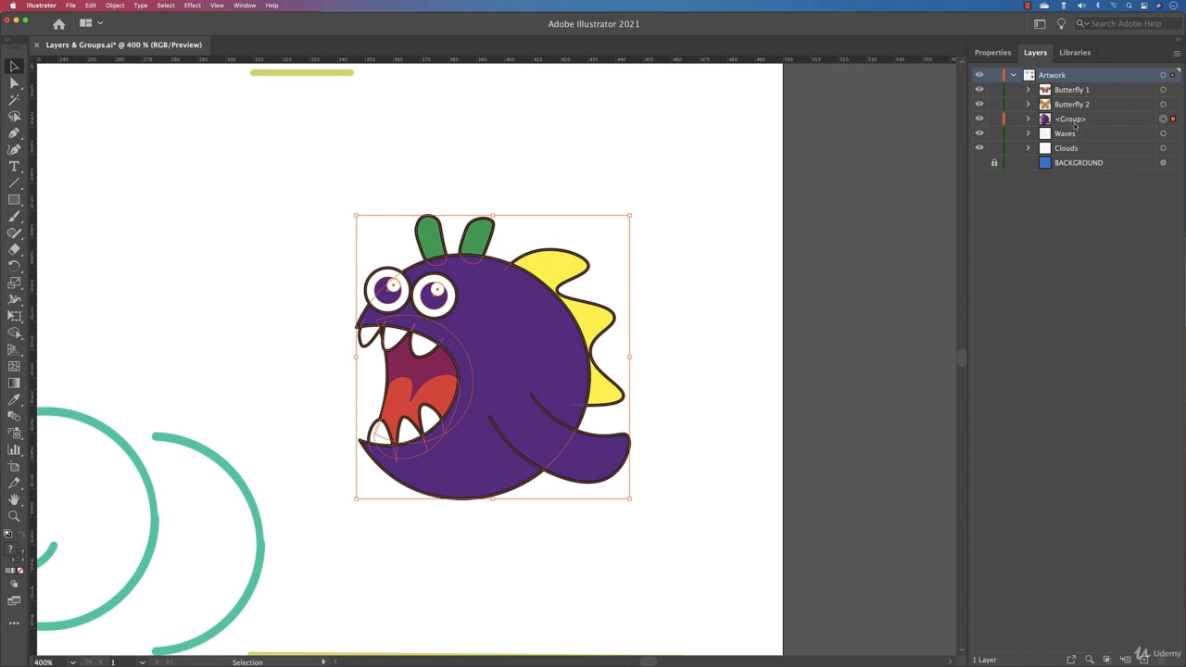
{"action": "left_click", "coordinate": [1072, 120]}
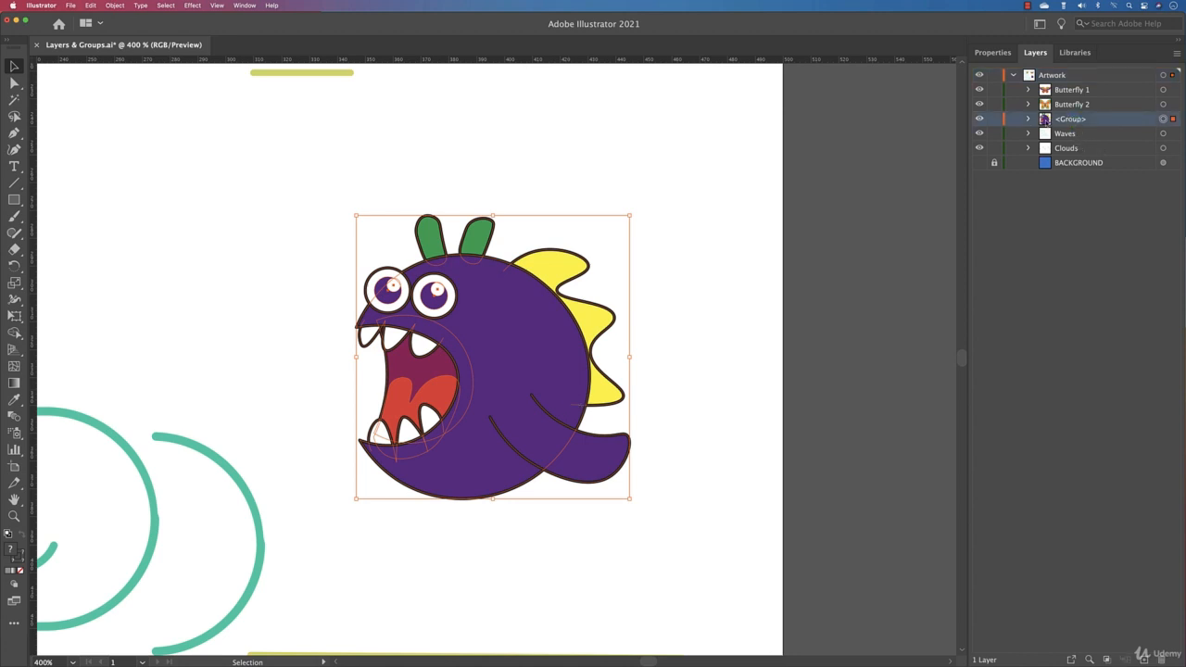
{"action": "double_click", "coordinate": [1062, 121]}
{"action": "type", "text": "Monster"}
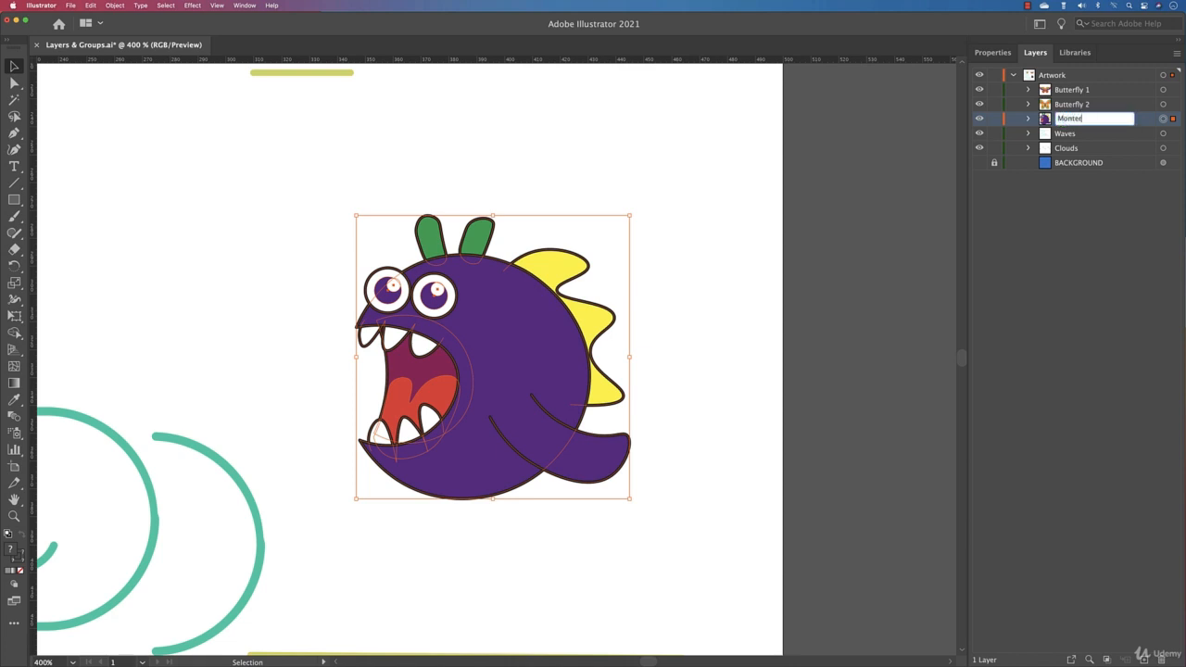
{"action": "key", "text": "Return"}
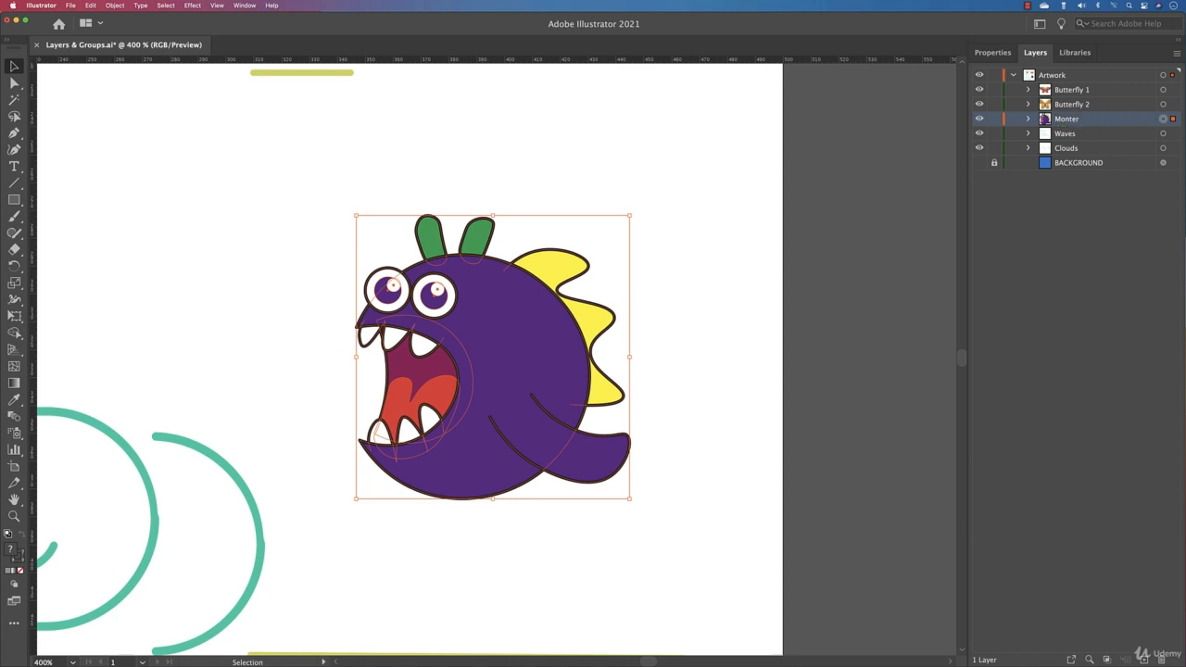
{"action": "double_click", "coordinate": [1072, 121]}
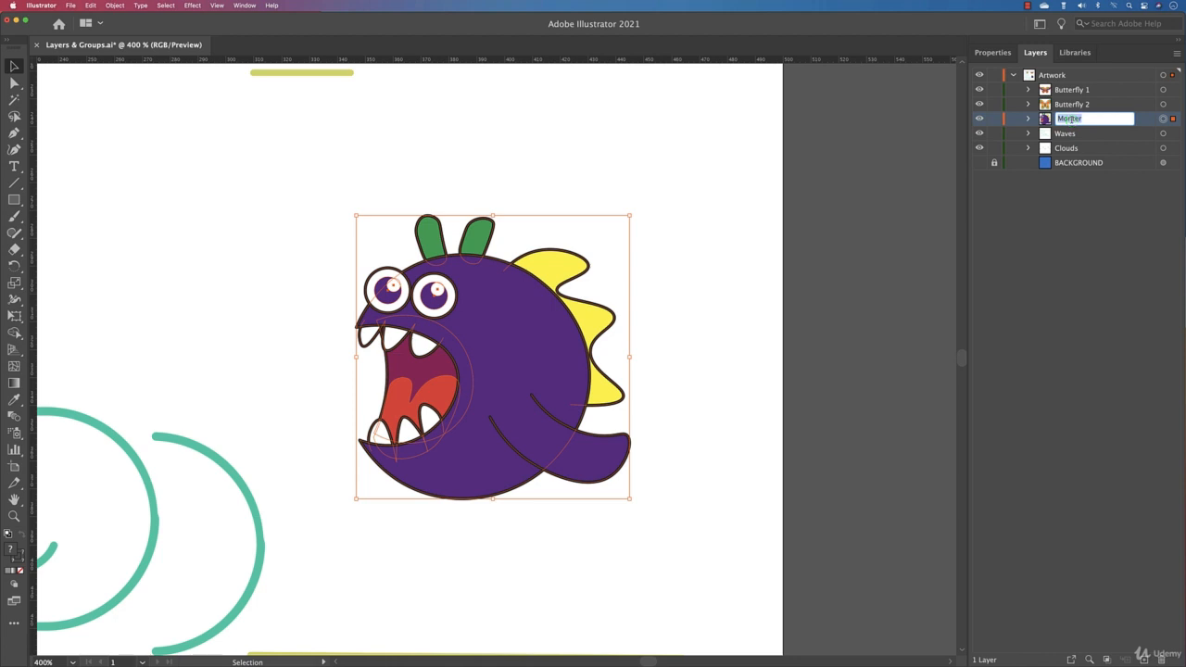
{"action": "left_click", "coordinate": [1074, 118]}
{"action": "type", "text": "s"}
{"action": "left_click", "coordinate": [861, 209]}
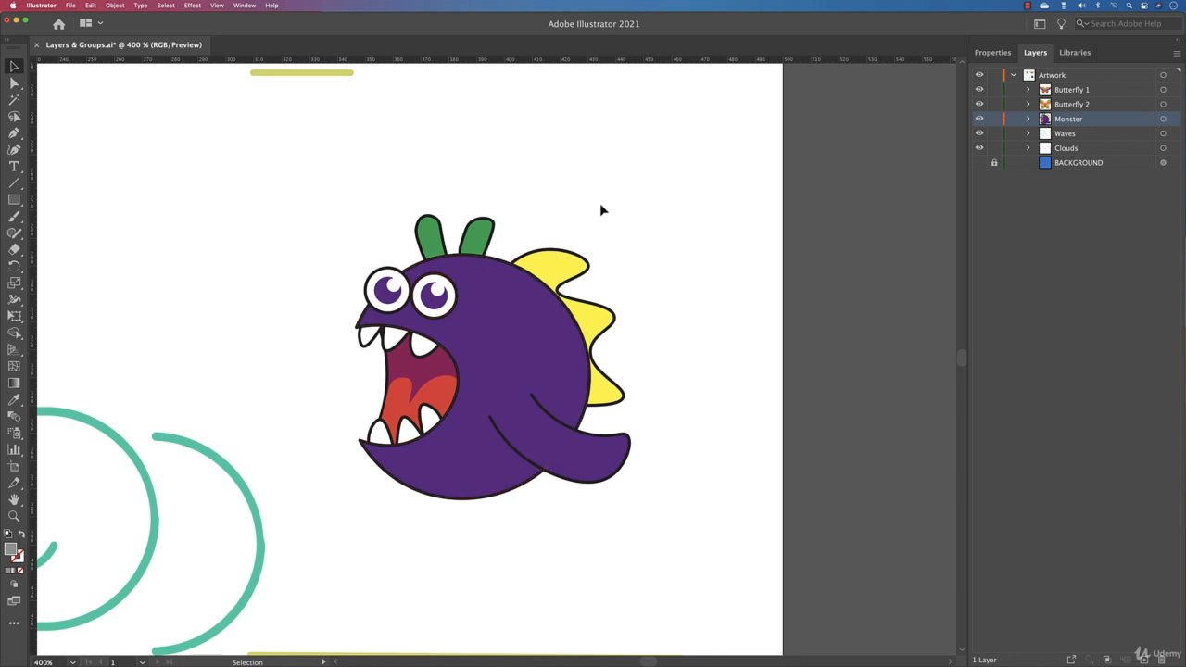
Open the Monster group in isolation mode.
{"action": "double_click", "coordinate": [497, 262]}
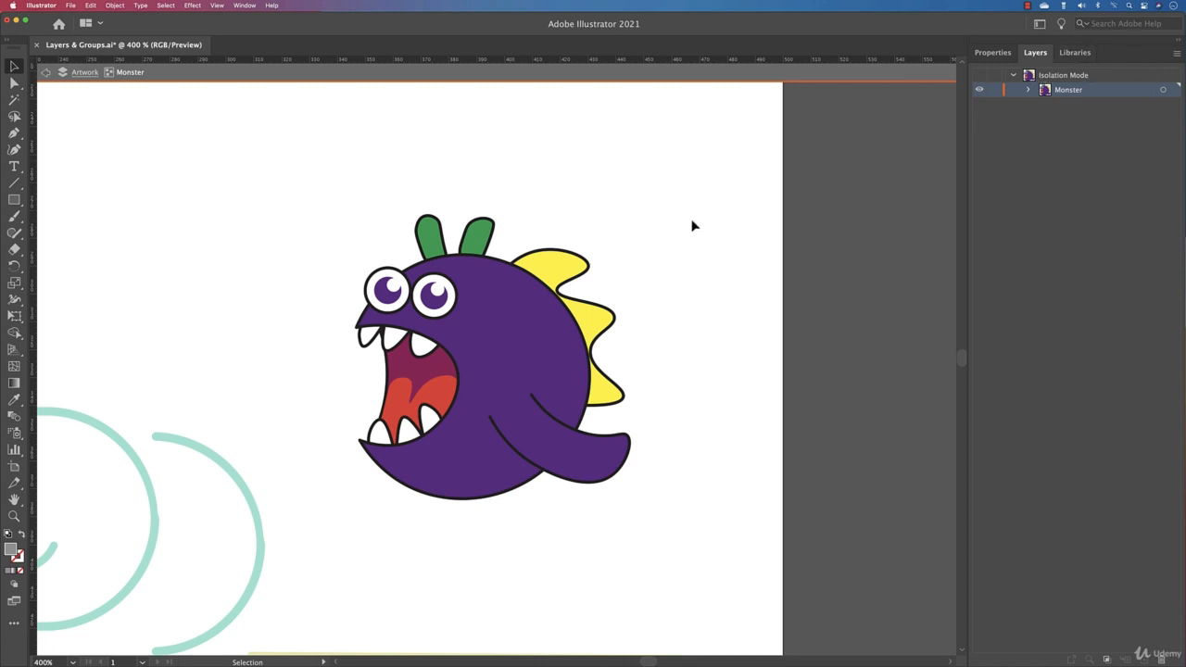
{"action": "key", "text": "super+0"}
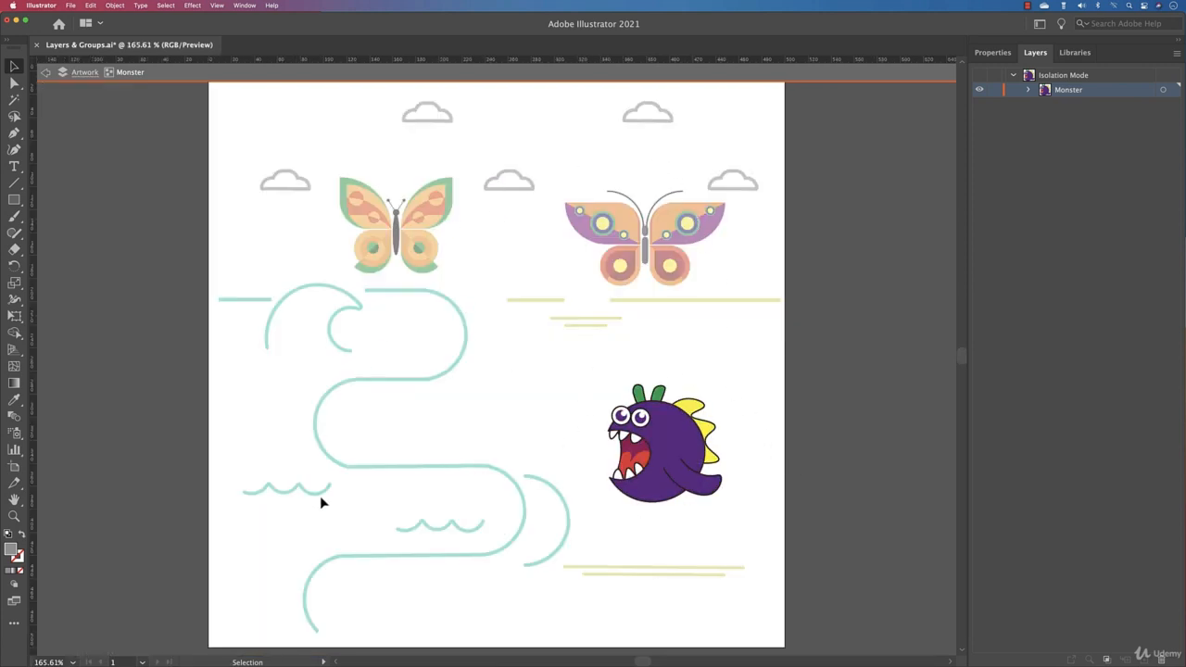
Select the purple body inside the isolated Monster group and expand the group to list its individual pieces.
{"action": "left_click", "coordinate": [675, 439]}
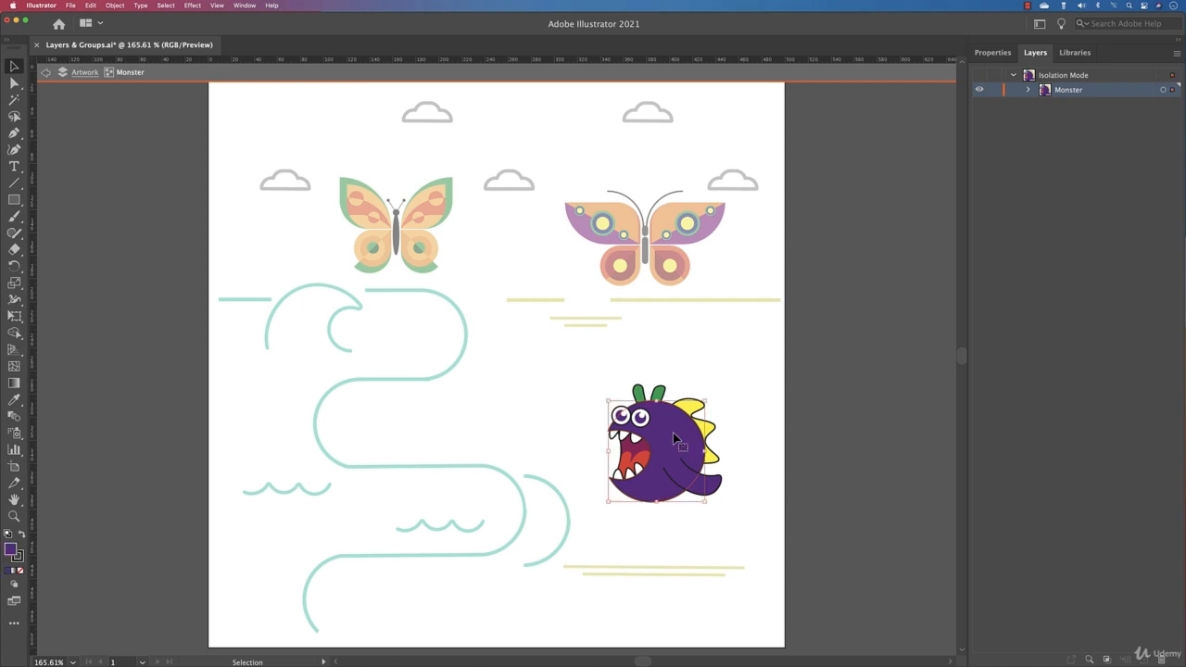
{"action": "key", "text": "super+plus"}
{"action": "key", "text": "super+plus"}
{"action": "key", "text": "super+plus"}
{"action": "key", "text": "super+plus"}
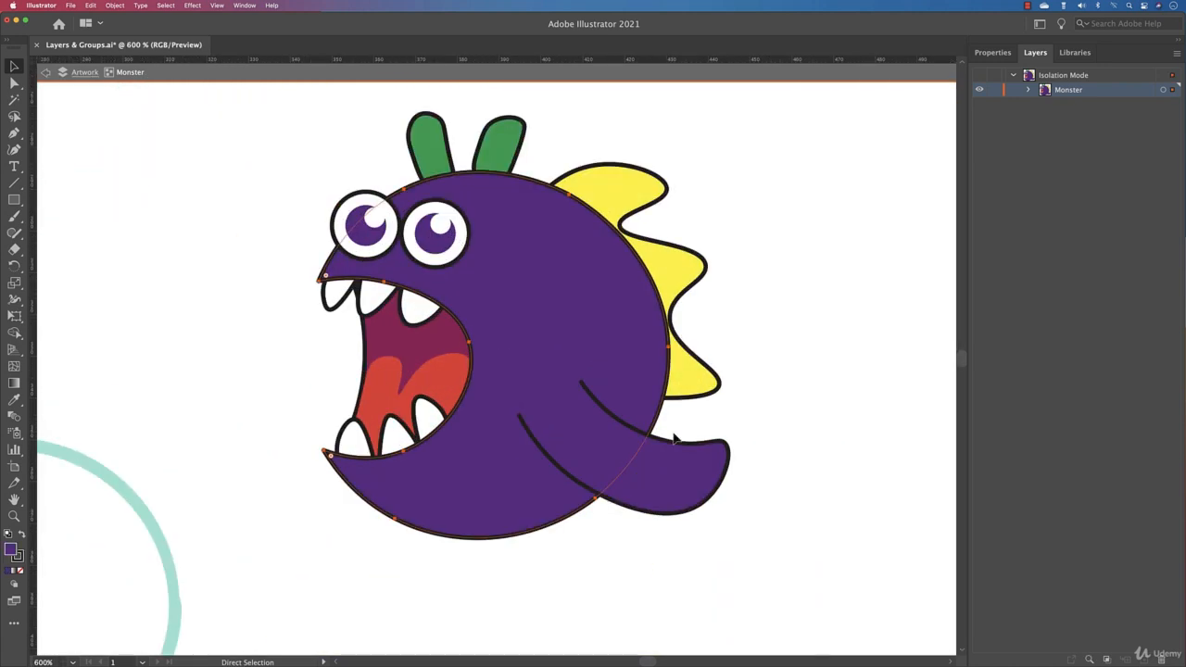
{"action": "key", "text": "v"}
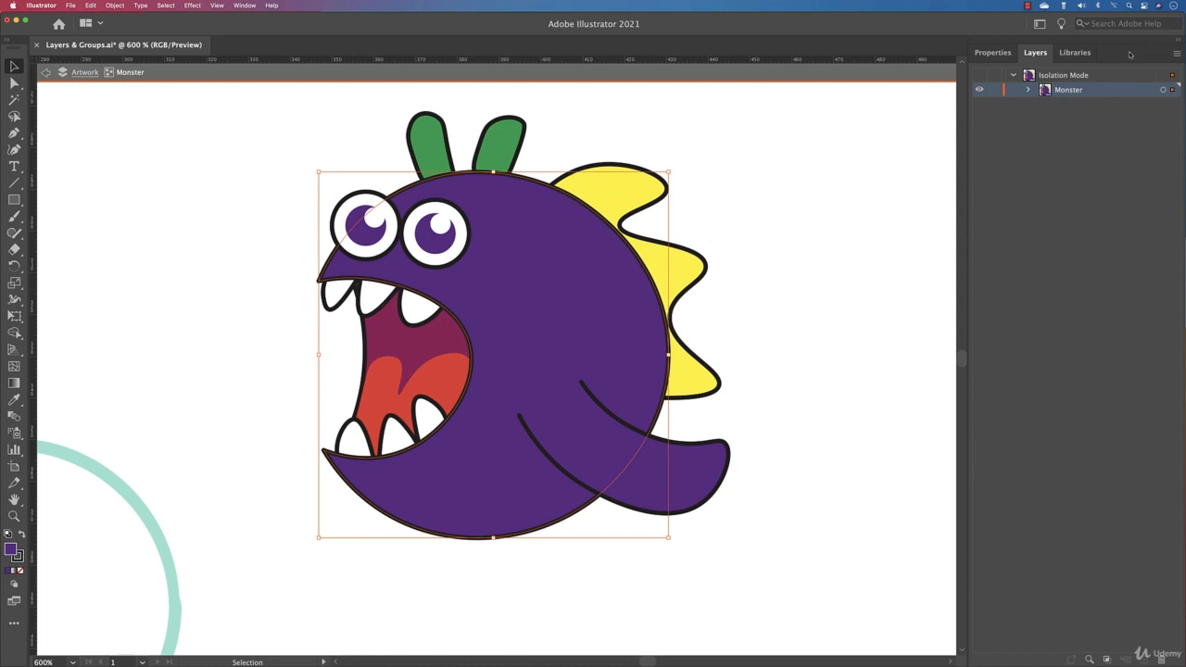
{"action": "left_click", "coordinate": [1029, 91]}
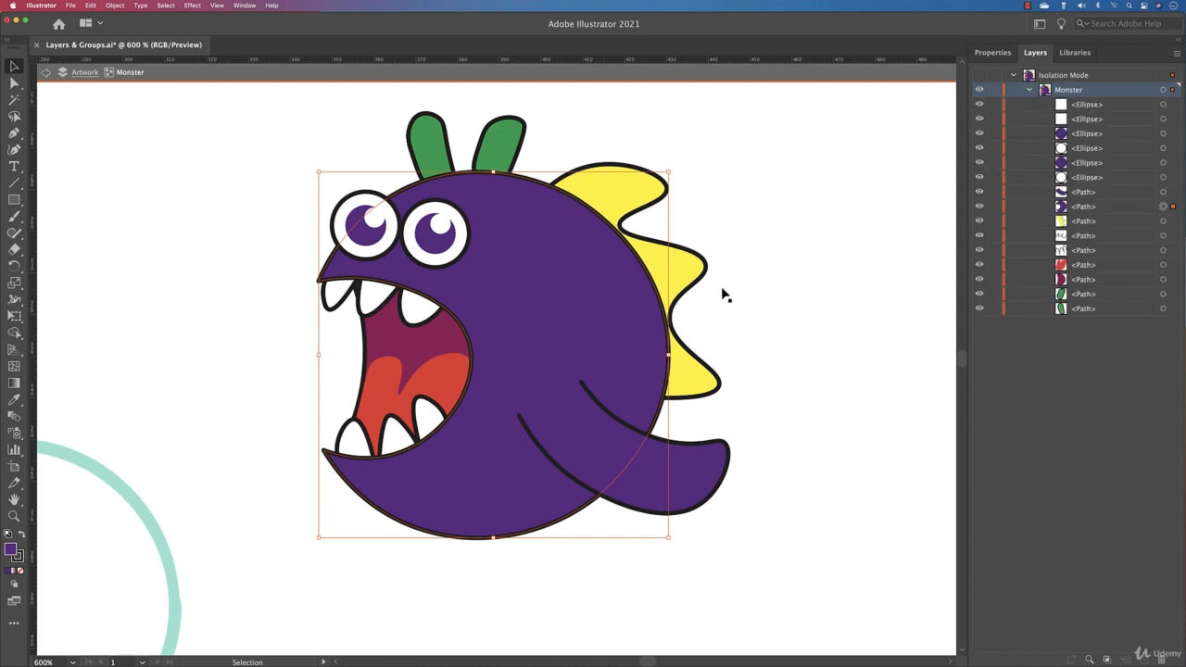
Select a green horn, the yellow spikes and a pupil in turn to match each with its entry in the Monster group.
{"action": "left_click", "coordinate": [501, 144]}
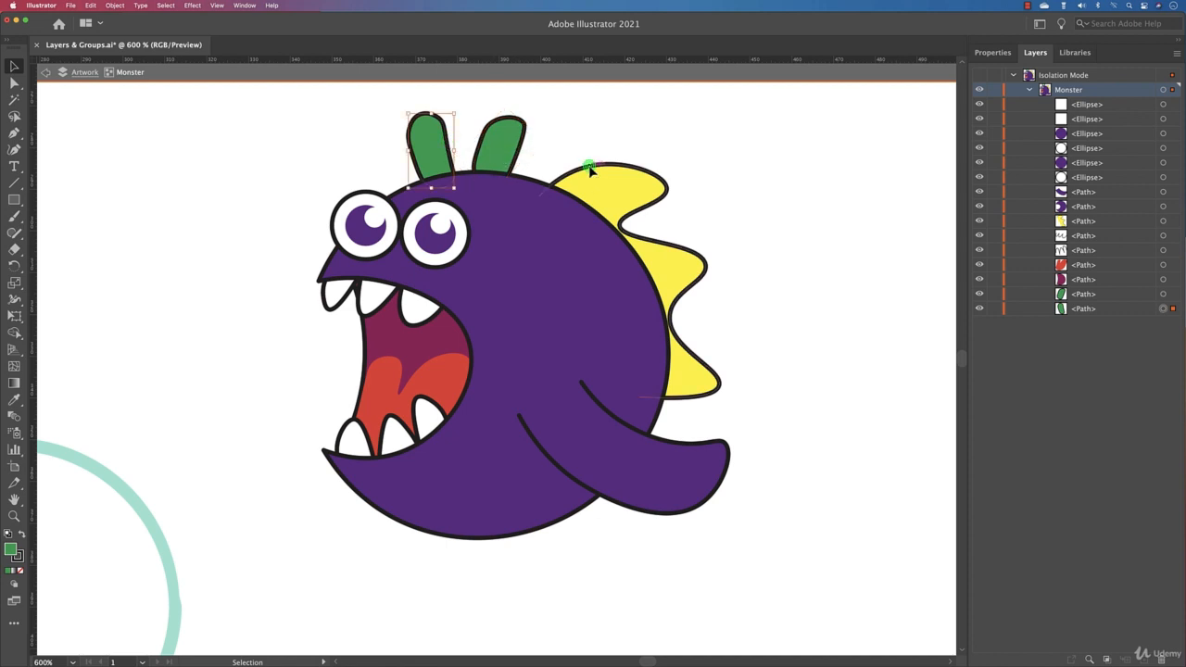
{"action": "left_click", "coordinate": [649, 256]}
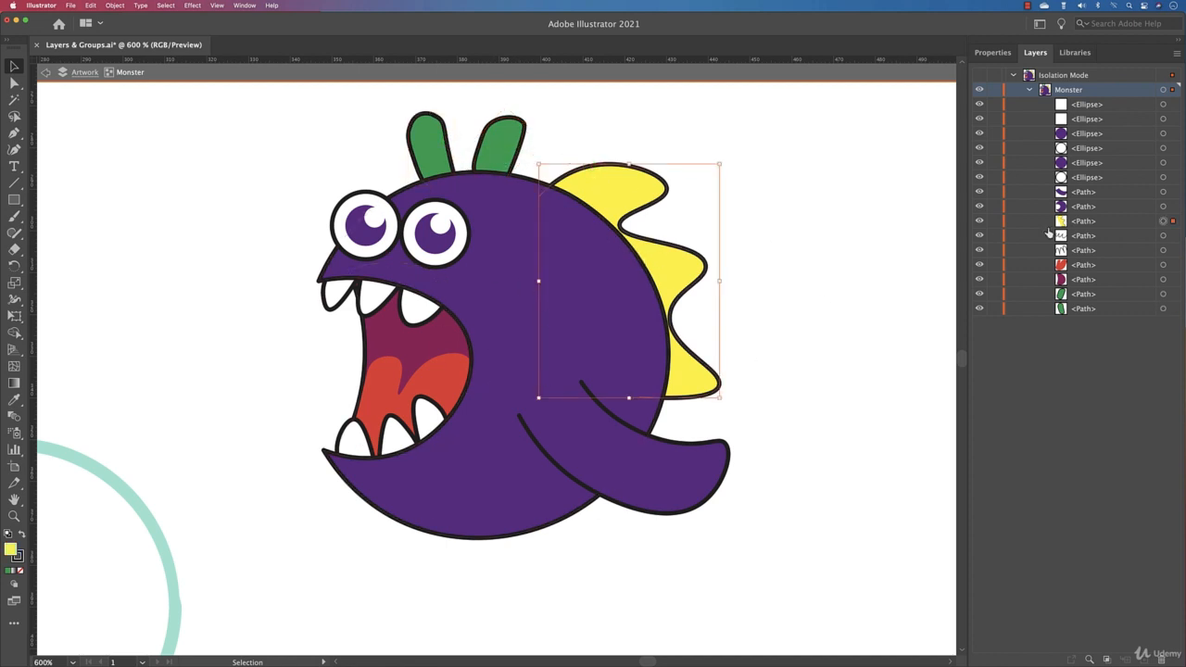
{"action": "left_click", "coordinate": [1164, 163]}
{"action": "left_click", "coordinate": [1119, 147]}
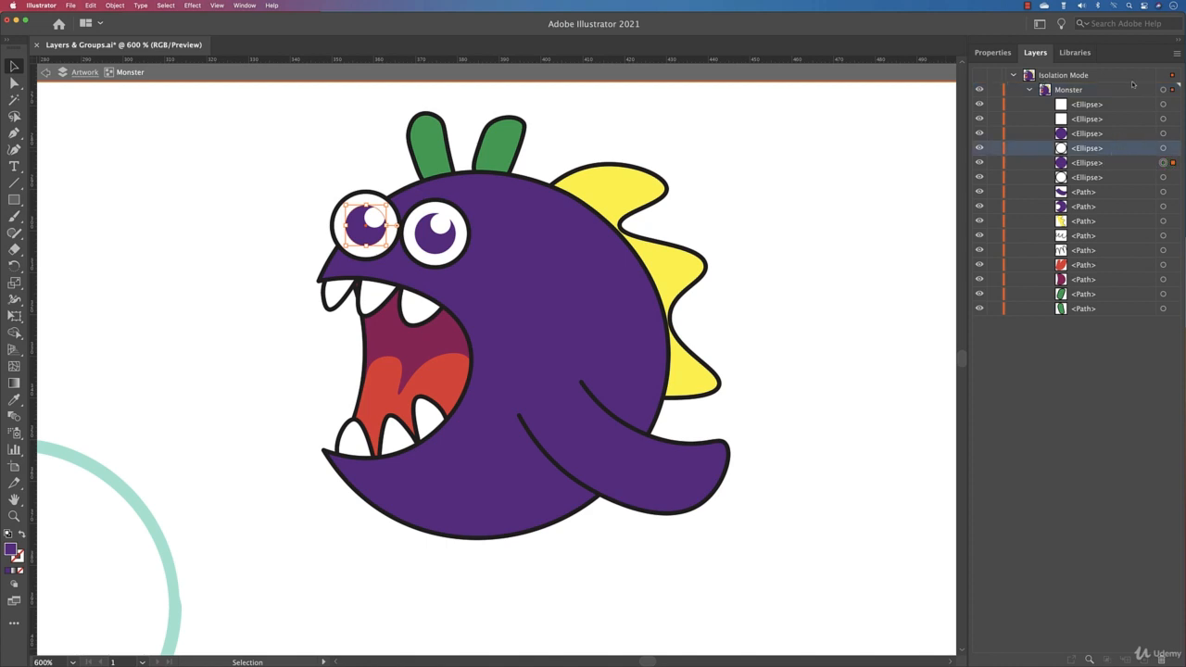
Select only the ellipses of both eyes, excluding the body and horn, and try moving them before undoing the move.
{"action": "left_click", "coordinate": [301, 198]}
{"action": "left_click_drag", "start_coordinate": [299, 183], "coordinate": [468, 258]}
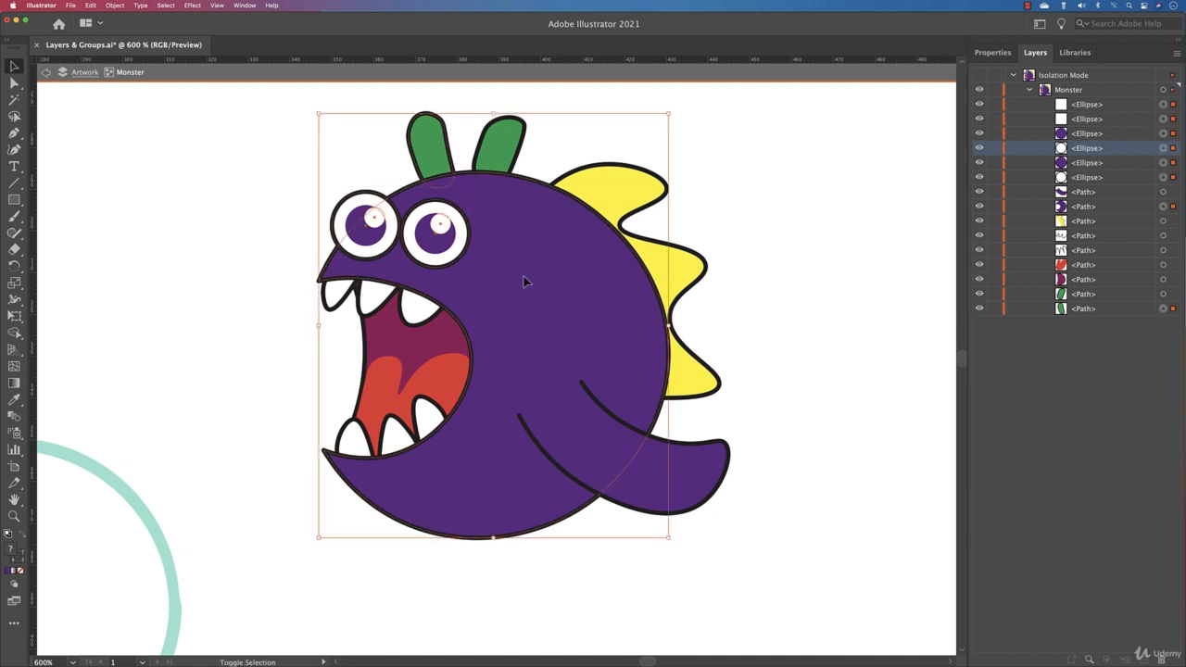
{"action": "left_click", "coordinate": [534, 186], "text": "shift"}
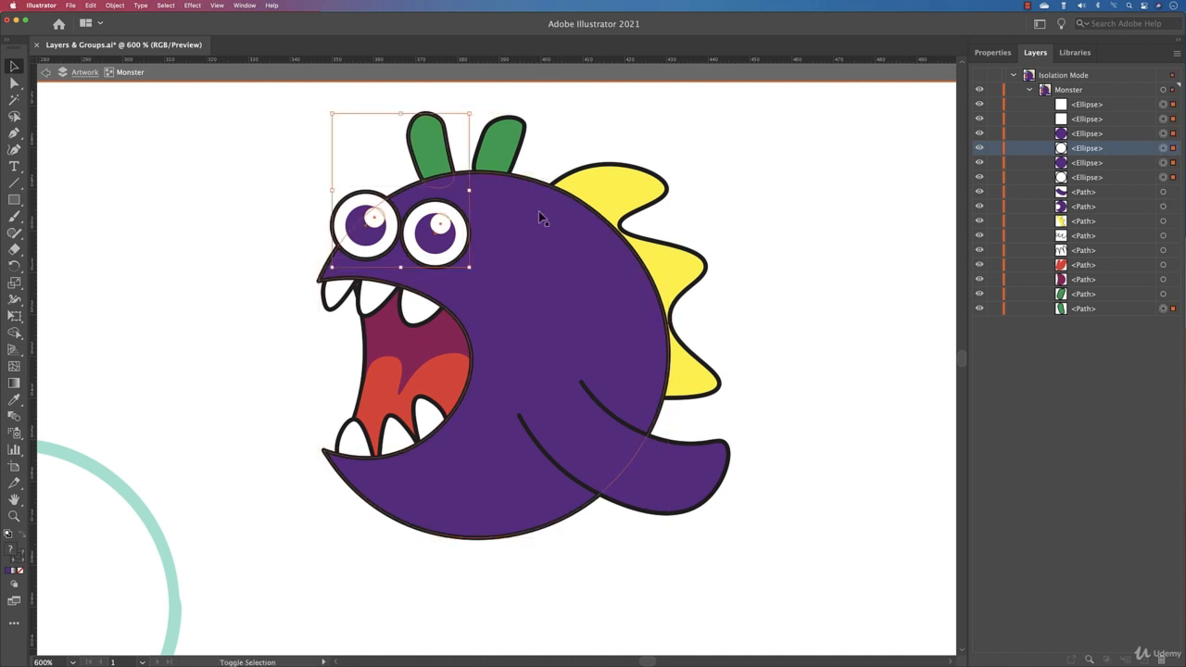
{"action": "left_click", "coordinate": [450, 160], "text": "shift"}
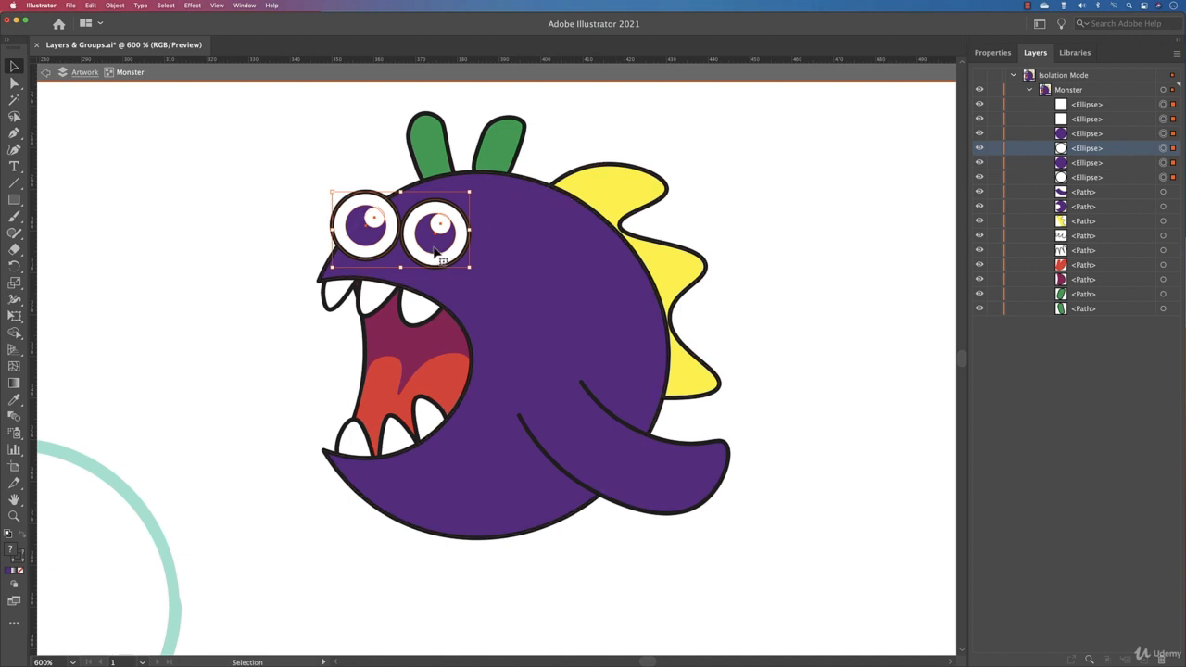
{"action": "left_click_drag", "start_coordinate": [433, 251], "coordinate": [291, 243]}
{"action": "key", "text": "super+z"}
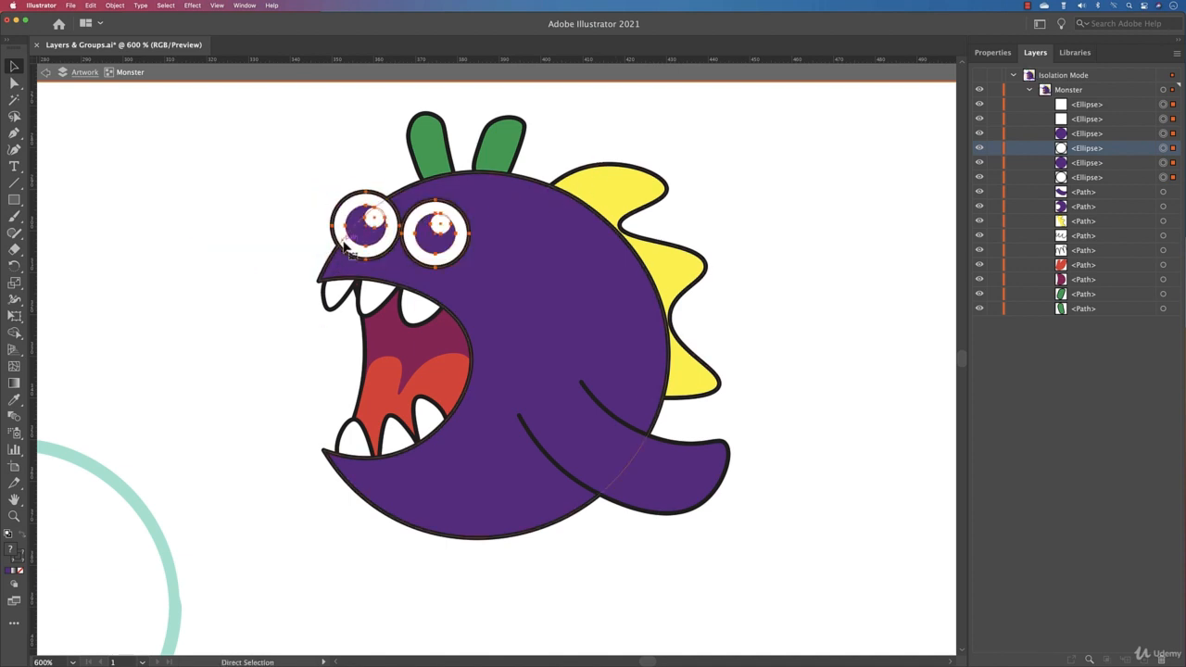
Group the selected eye ellipses inside the Monster group and rename the new group as Monster eyes.
{"action": "right_click", "coordinate": [421, 237]}
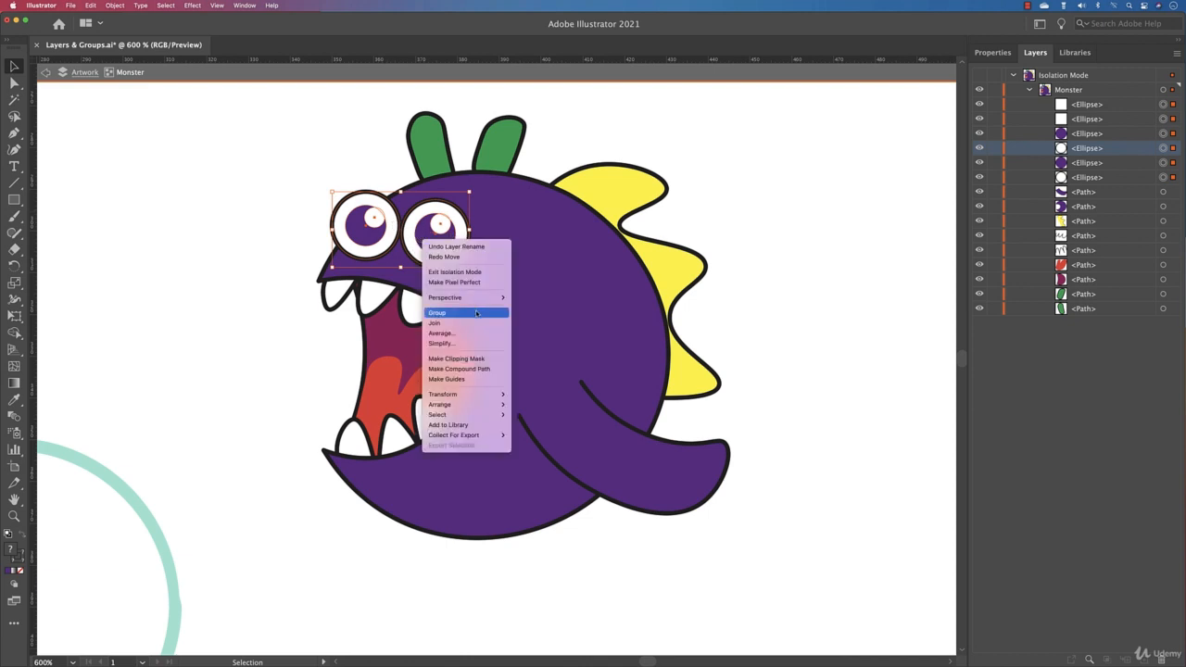
{"action": "left_click", "coordinate": [437, 312]}
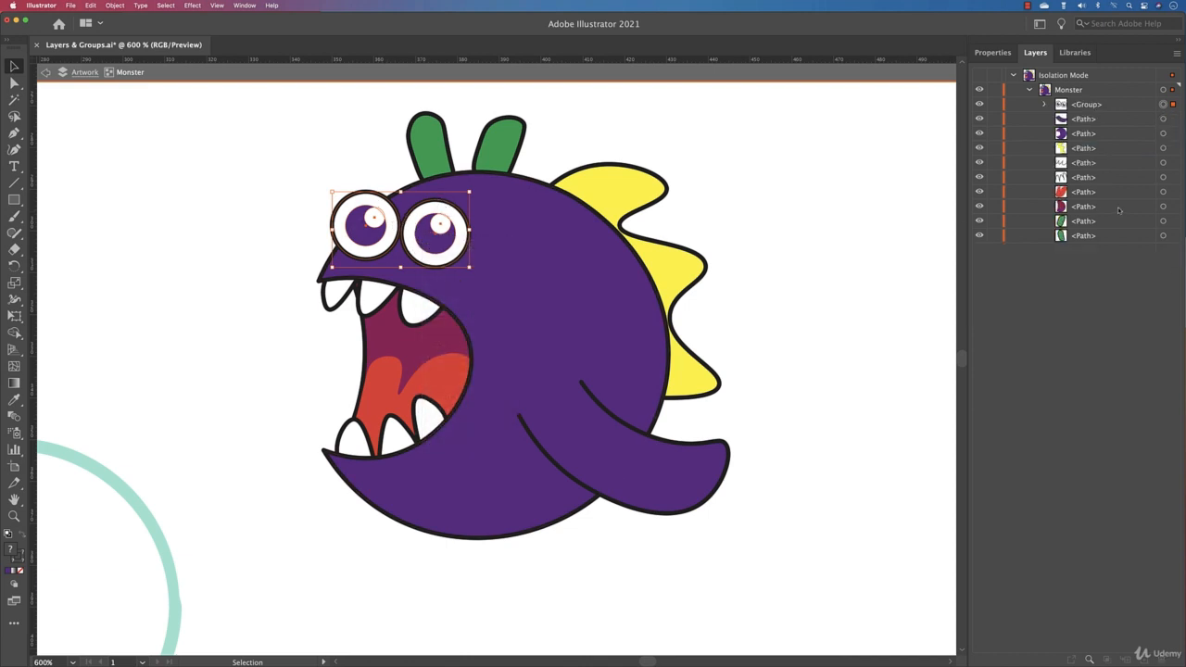
{"action": "left_click", "coordinate": [1088, 107]}
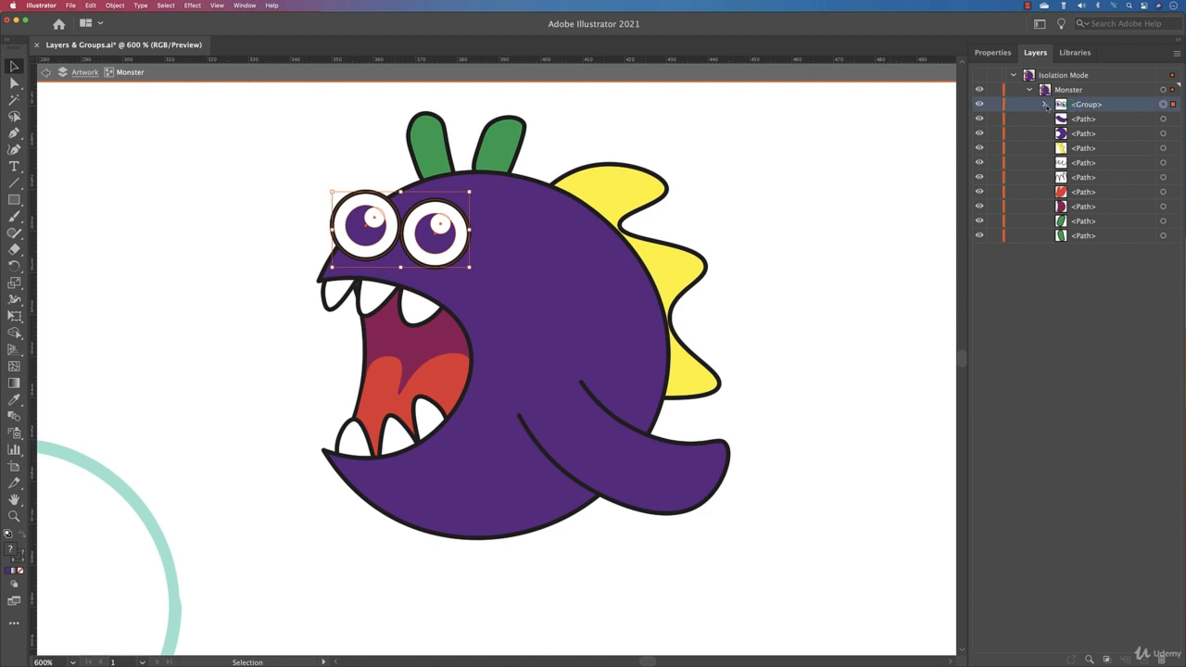
{"action": "left_click", "coordinate": [1046, 107]}
{"action": "double_click", "coordinate": [1076, 105]}
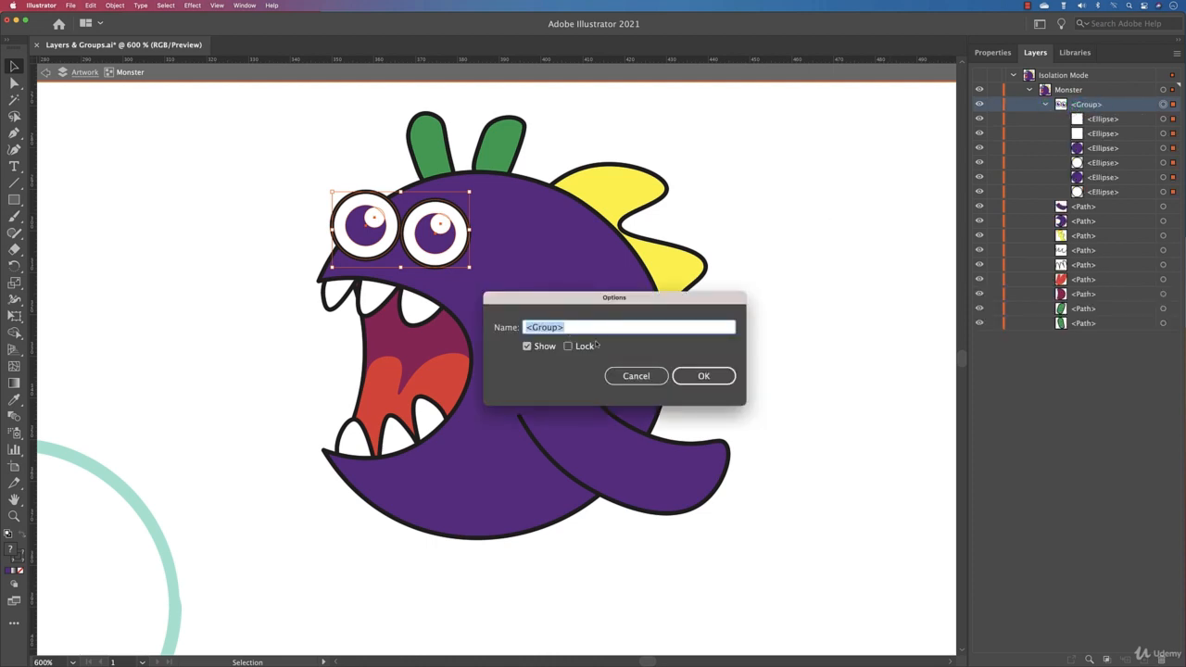
{"action": "type", "text": "Monster eyes"}
{"action": "key", "text": "Return"}
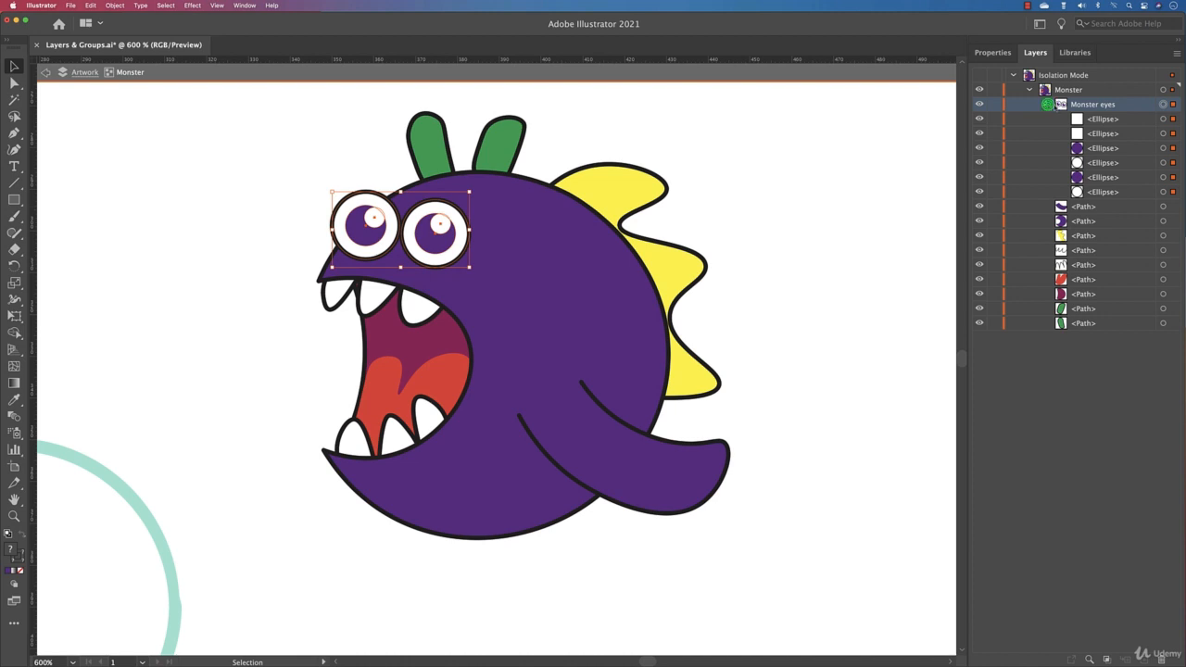
Exit isolation mode with nothing selected and return to a view of the whole artboard.
{"action": "left_click", "coordinate": [1045, 103]}
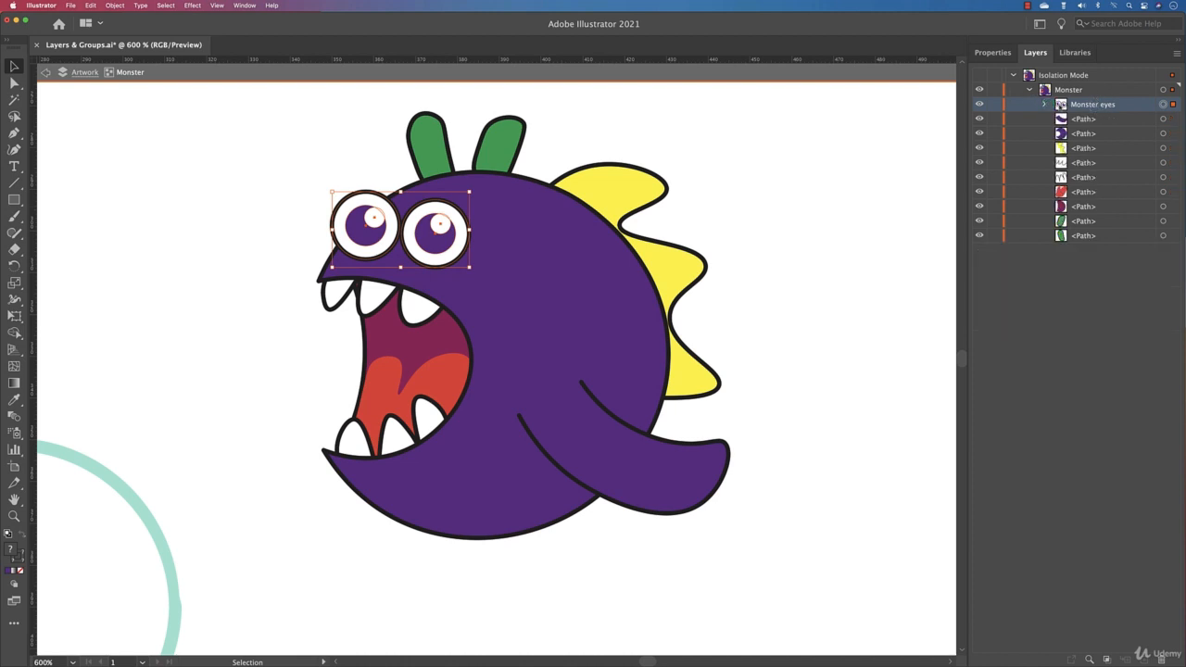
{"action": "left_click", "coordinate": [1045, 104]}
{"action": "left_click", "coordinate": [828, 219]}
{"action": "double_click", "coordinate": [794, 225]}
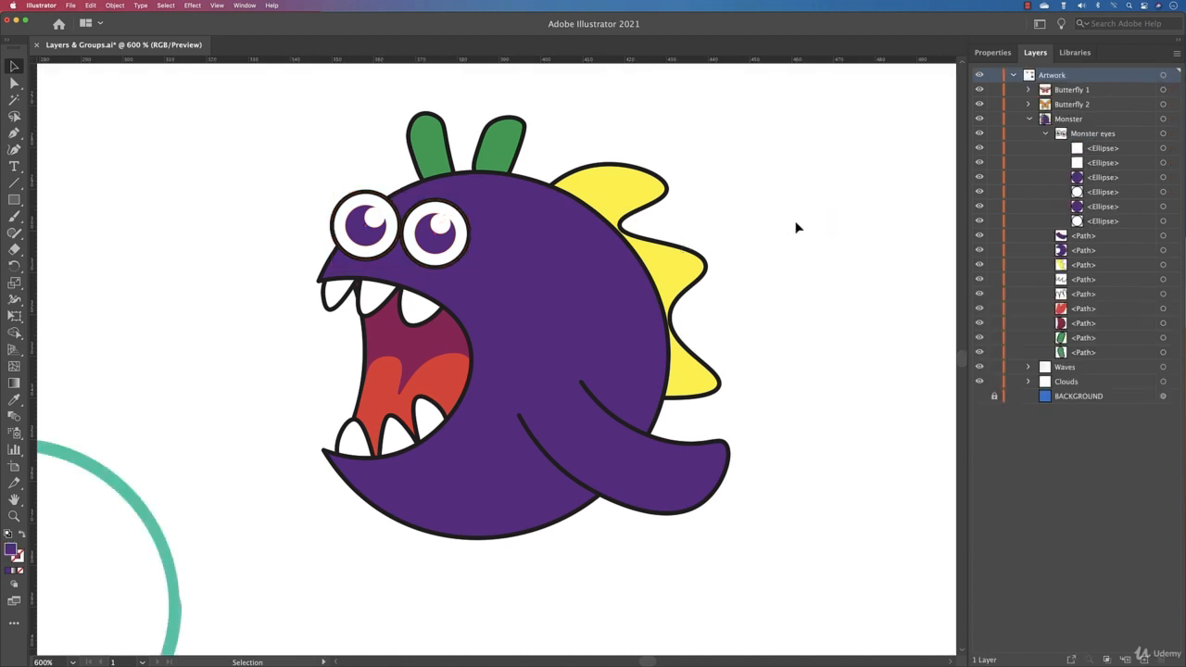
{"action": "key", "text": "super+0"}
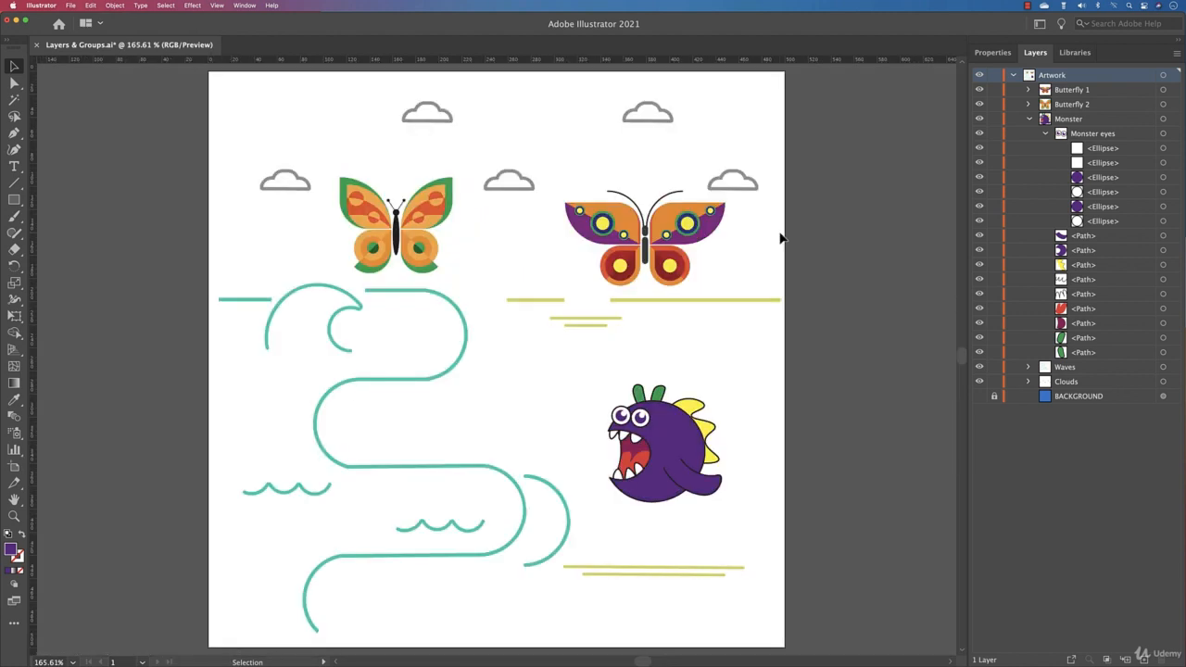
Isolate the Monster group, isolate the nested Monster eyes group within it, and select the pupil of the eye nearest the spikes.
{"action": "left_click", "coordinate": [669, 436]}
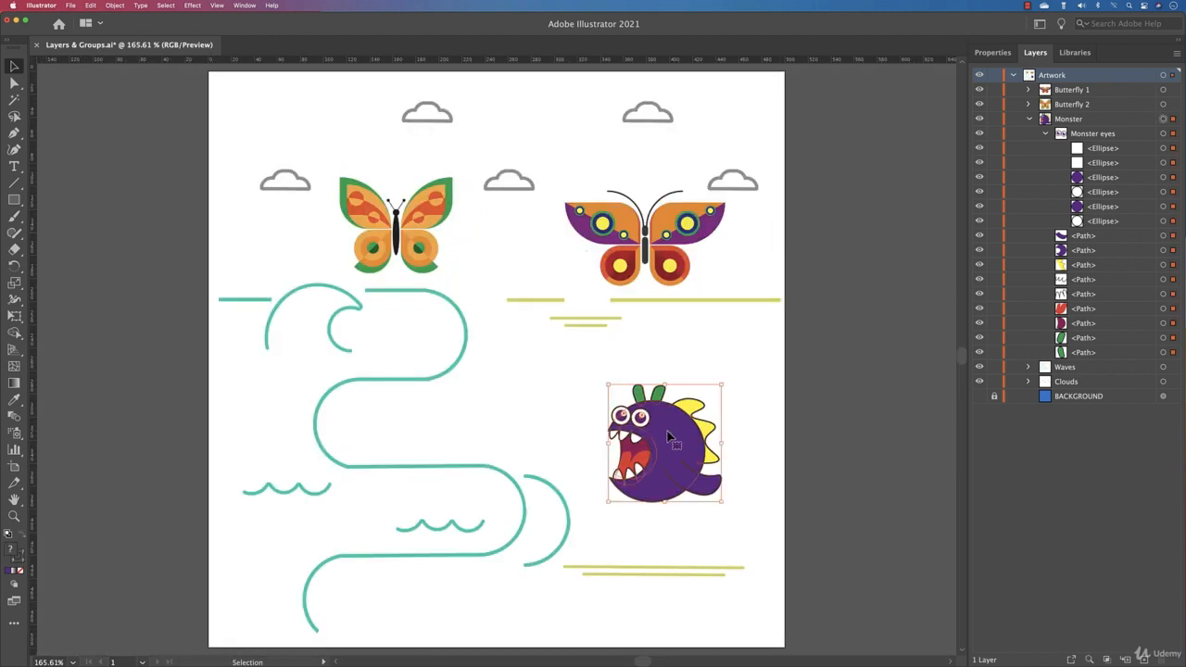
{"action": "key", "text": "a"}
{"action": "key", "text": "alt+super+equal"}
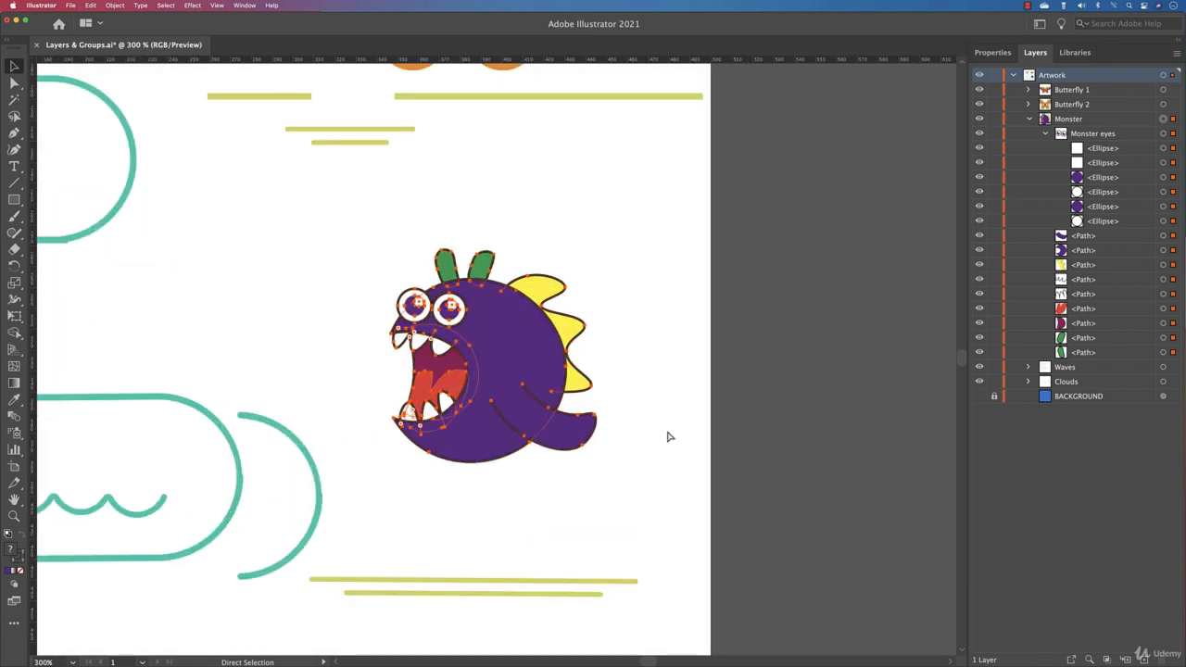
{"action": "key", "text": "v"}
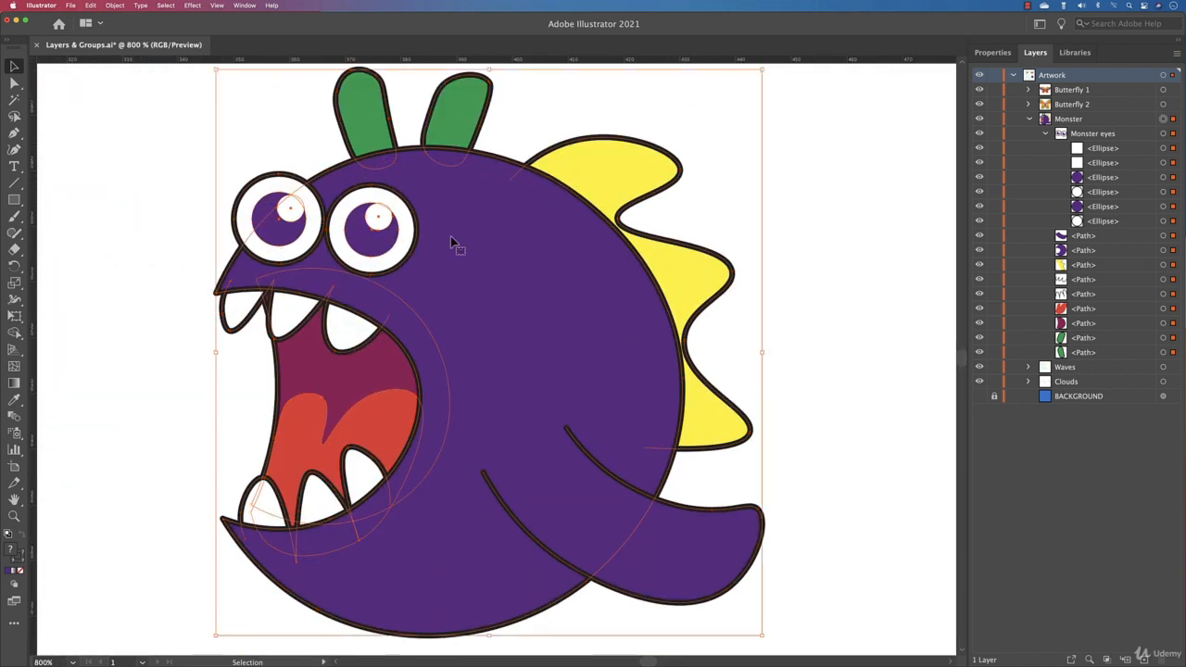
{"action": "double_click", "coordinate": [413, 241]}
{"action": "left_click", "coordinate": [412, 238]}
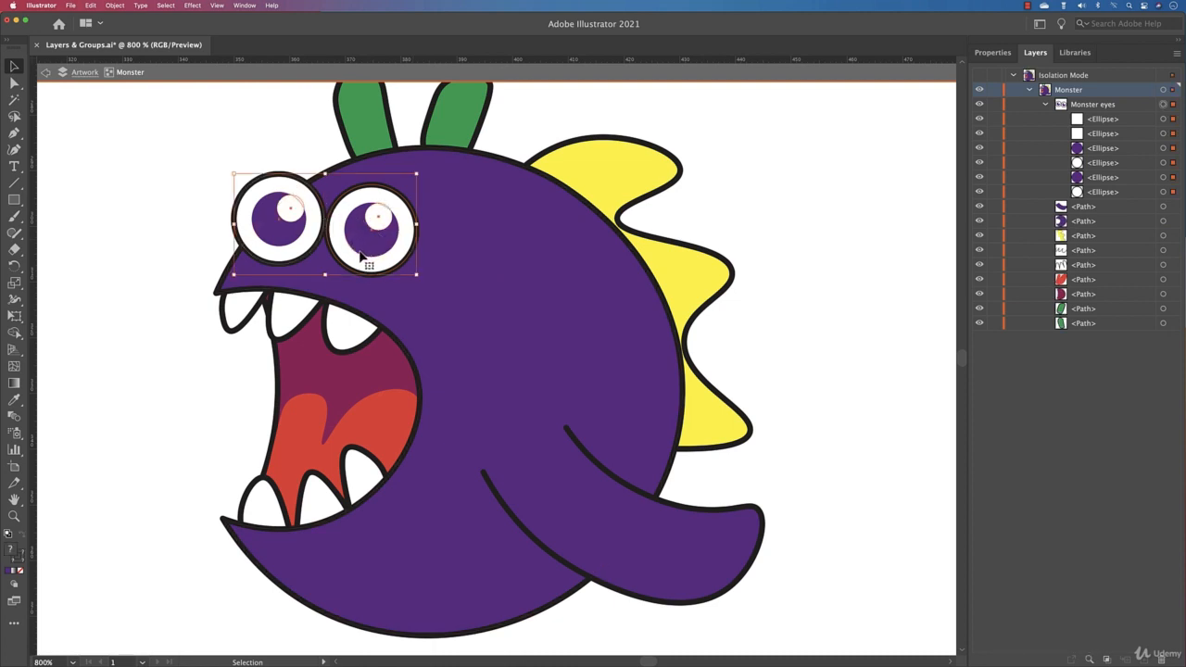
{"action": "double_click", "coordinate": [361, 259]}
{"action": "left_click", "coordinate": [355, 252]}
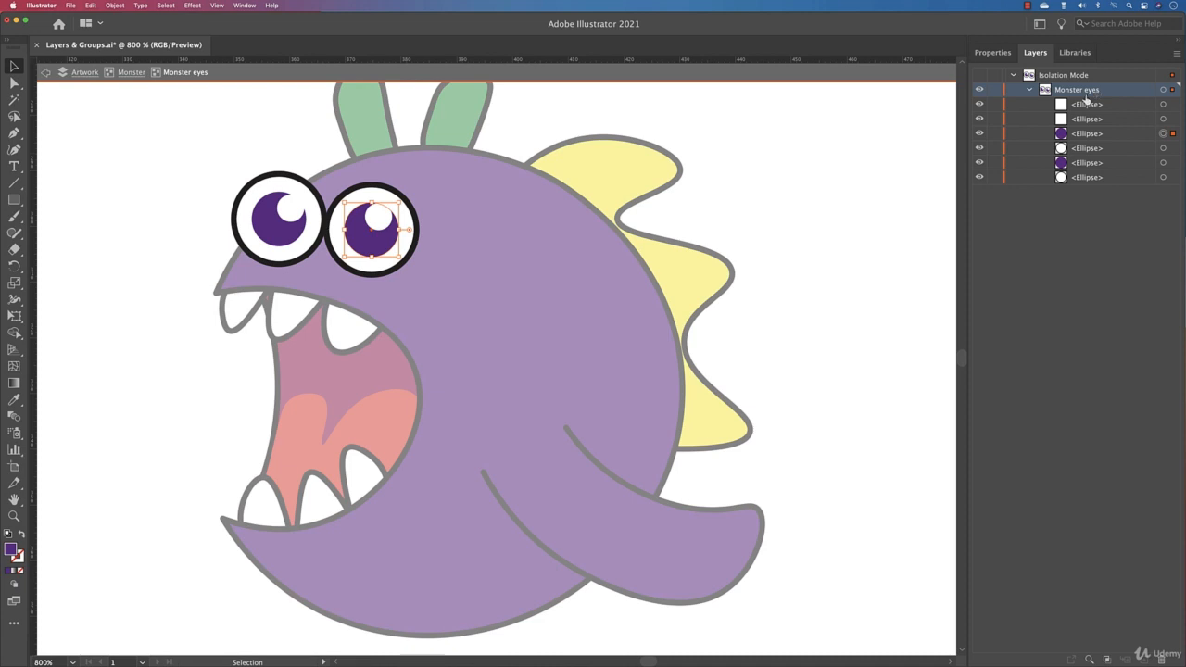
Select the outer ellipse of each eye and a pupil individually to identify them within the Monster eyes group.
{"action": "left_click", "coordinate": [415, 258]}
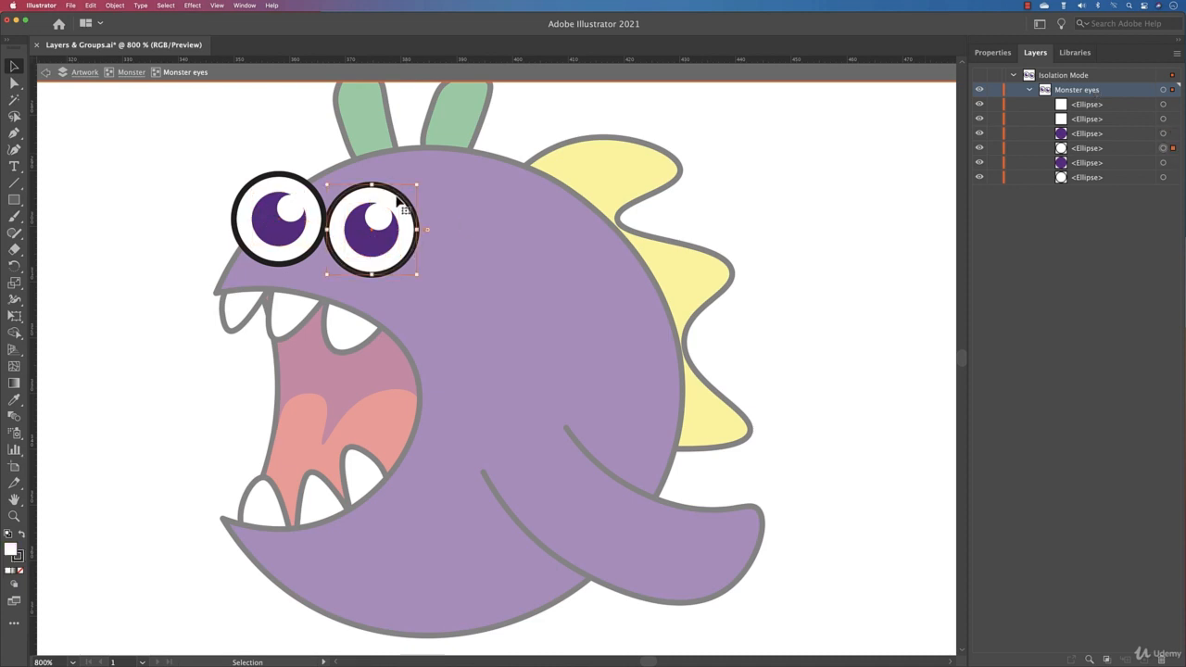
{"action": "left_click", "coordinate": [287, 178]}
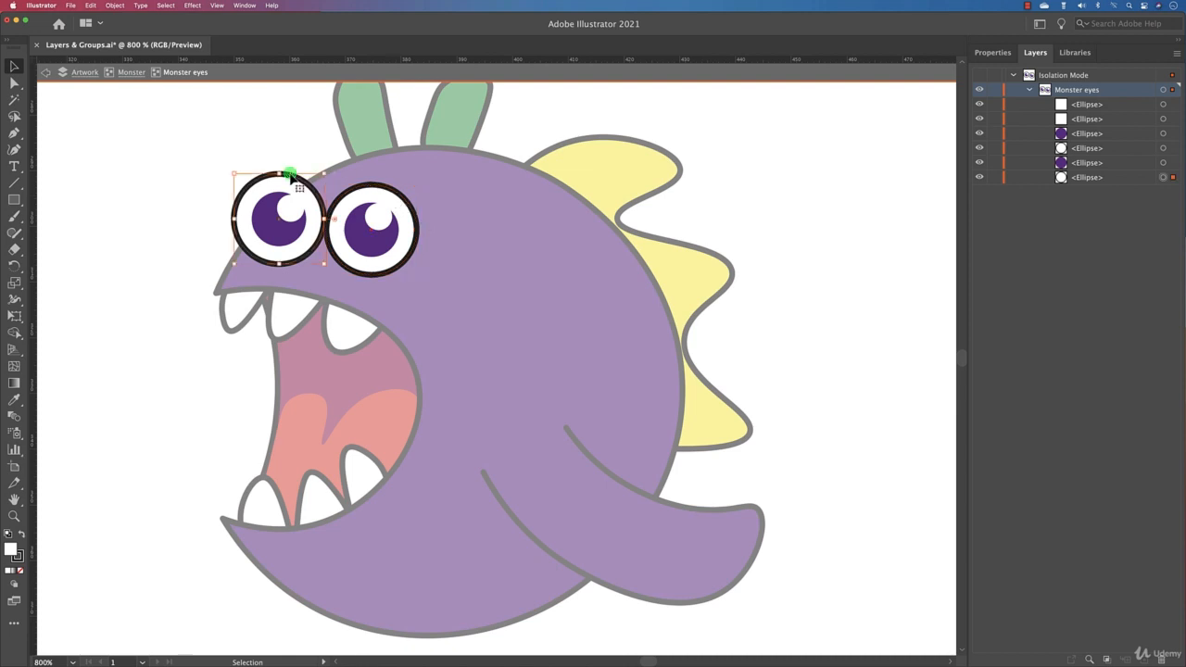
{"action": "left_click", "coordinate": [393, 237]}
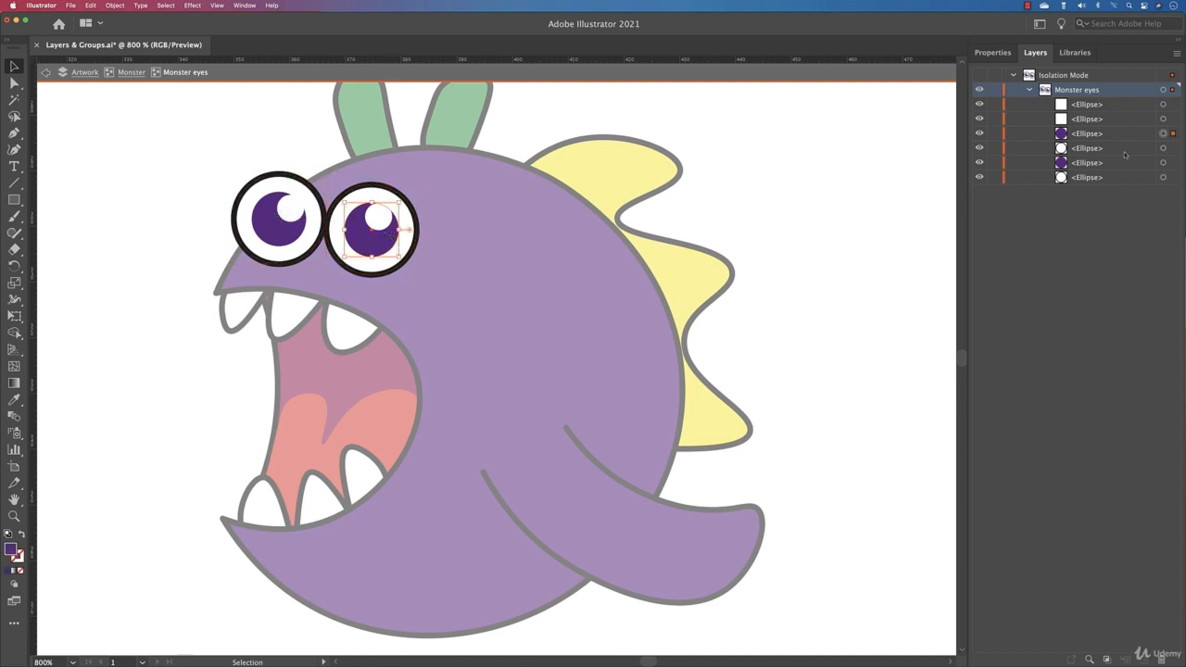
Deselect the pupil and step back out of both isolation levels to the full Artwork layer.
{"action": "left_click", "coordinate": [827, 255]}
{"action": "left_click", "coordinate": [46, 73]}
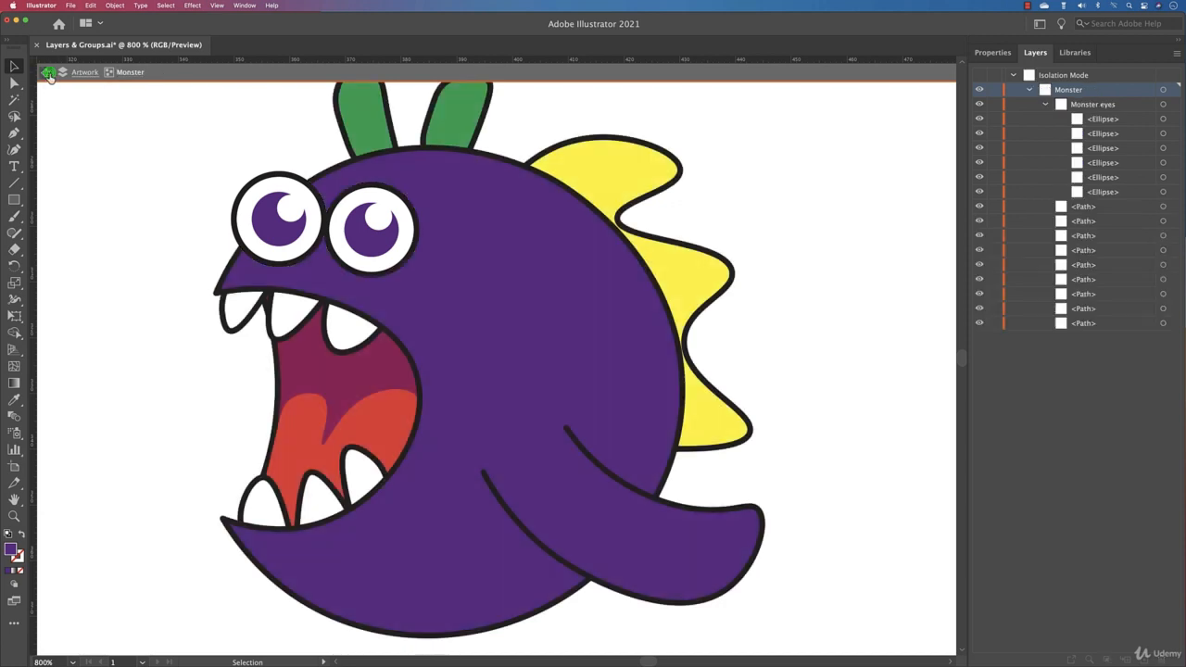
{"action": "left_click", "coordinate": [47, 73]}
{"action": "left_click", "coordinate": [48, 73]}
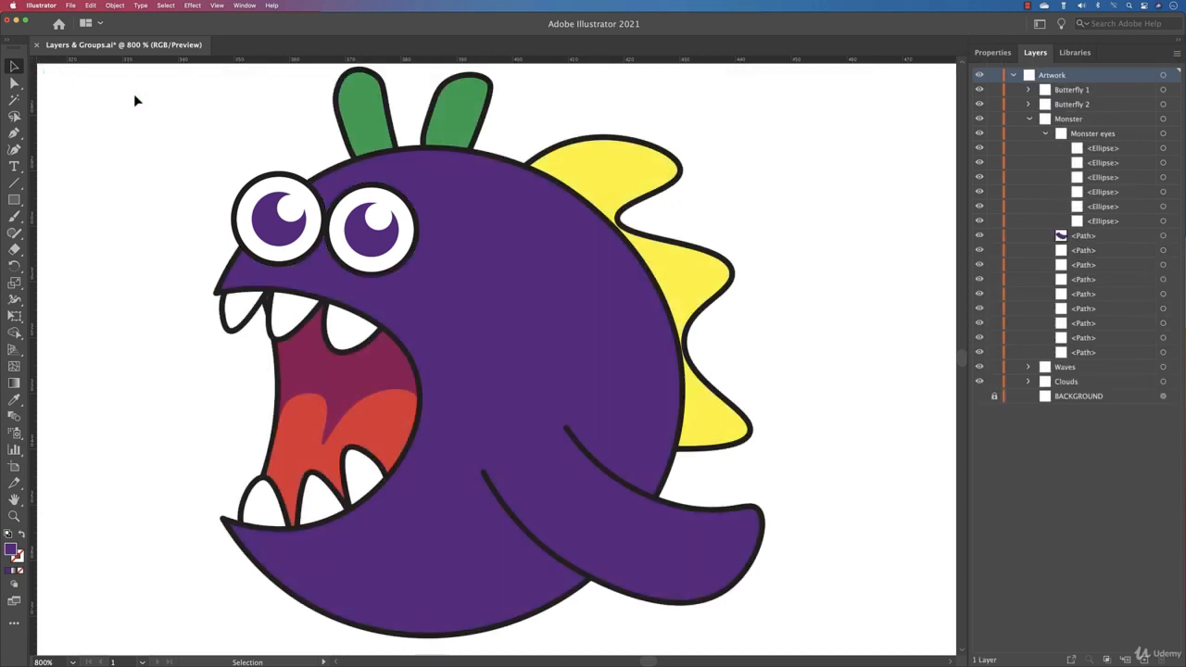
Drill down through the Monster and Monster eyes groups to a single pupil, and exit isolation mode completely.
{"action": "double_click", "coordinate": [358, 232]}
{"action": "left_click", "coordinate": [358, 232]}
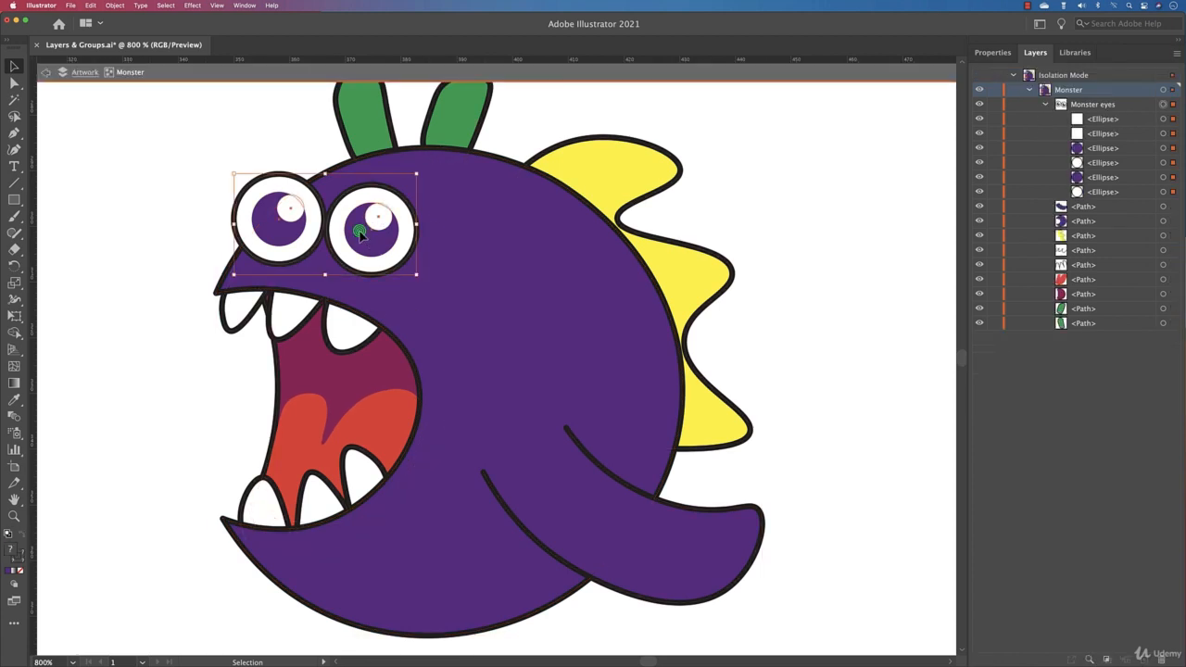
{"action": "double_click", "coordinate": [359, 234]}
{"action": "left_click", "coordinate": [361, 235]}
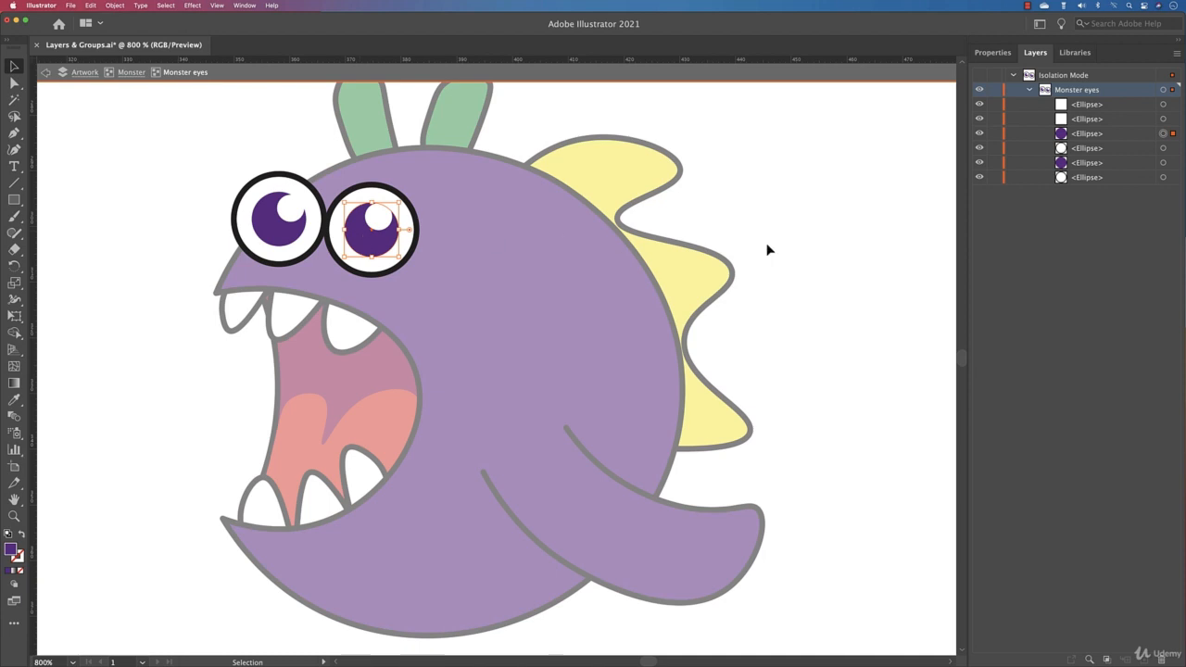
{"action": "double_click", "coordinate": [816, 231]}
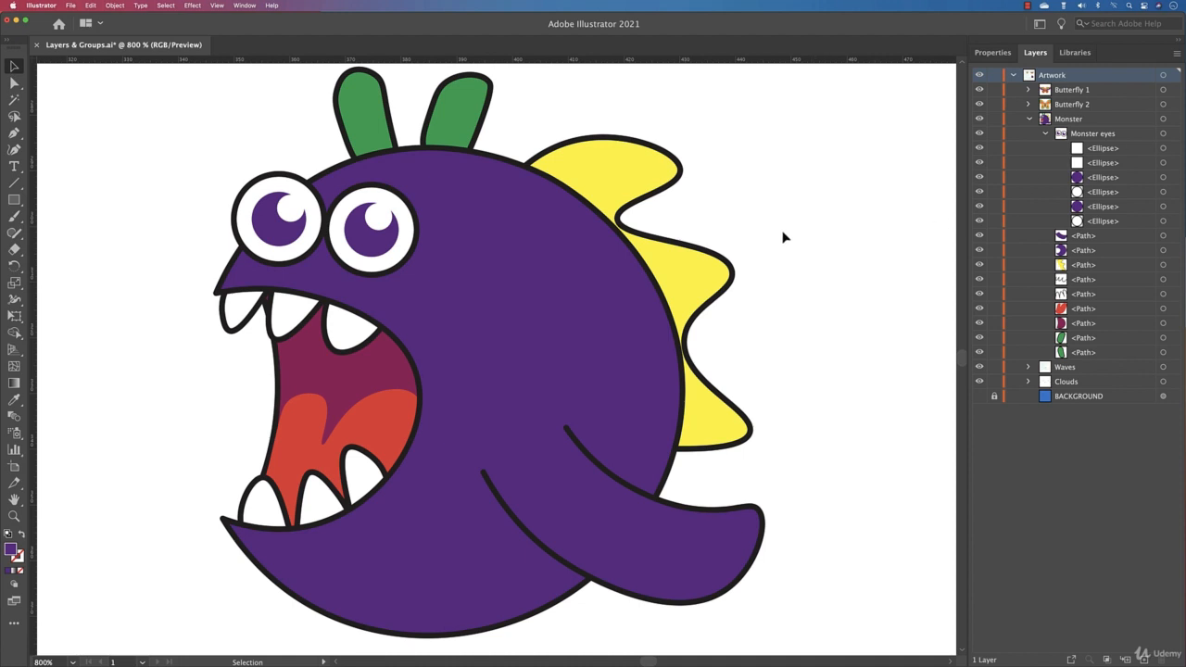
Collapse the Monster eyes group and move it below the dark red mouth path in the Monster group's stacking order.
{"action": "left_click", "coordinate": [1045, 133]}
{"action": "left_click", "coordinate": [1096, 133]}
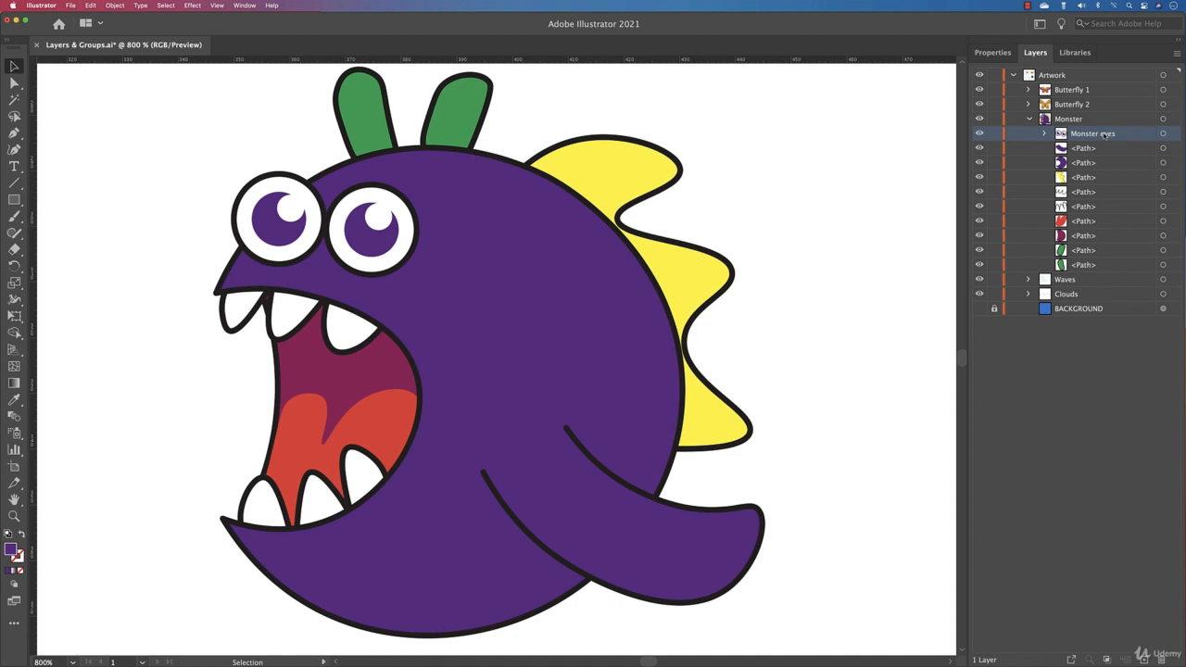
{"action": "left_click_drag", "start_coordinate": [1104, 135], "coordinate": [1097, 245]}
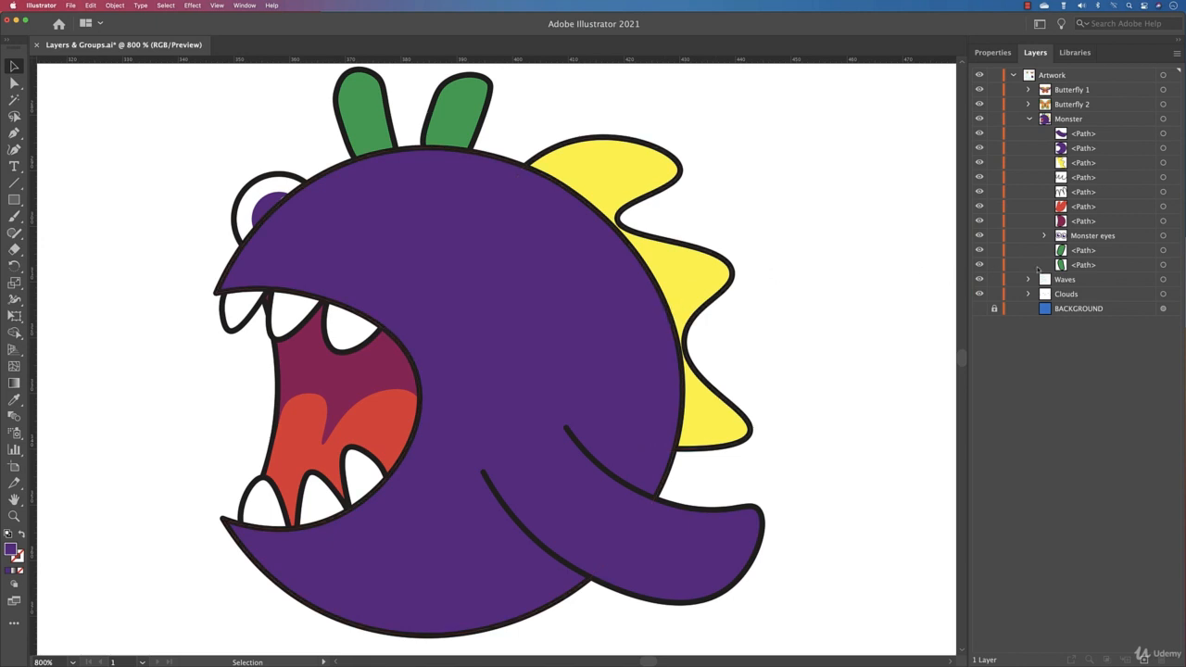
{"action": "left_click", "coordinate": [1080, 238]}
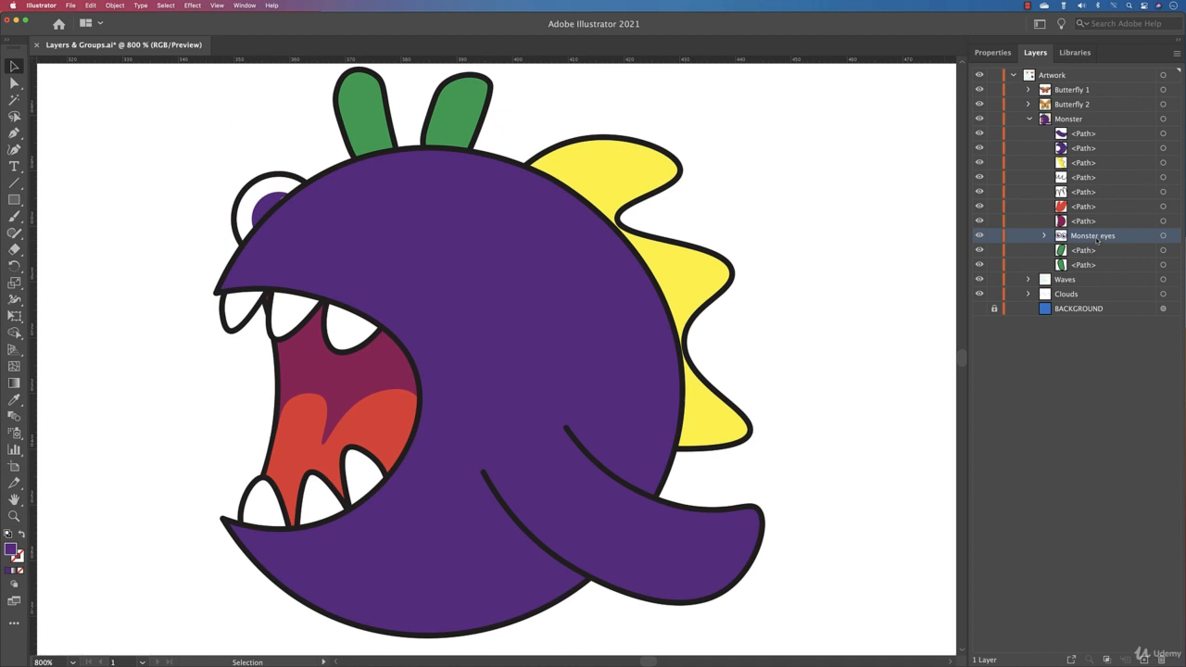
Move the Monster eyes group to the top of the Monster group's stacking order and make the BACKGROUND object visible.
{"action": "left_click_drag", "start_coordinate": [1098, 239], "coordinate": [1095, 133]}
{"action": "key", "text": "super+0"}
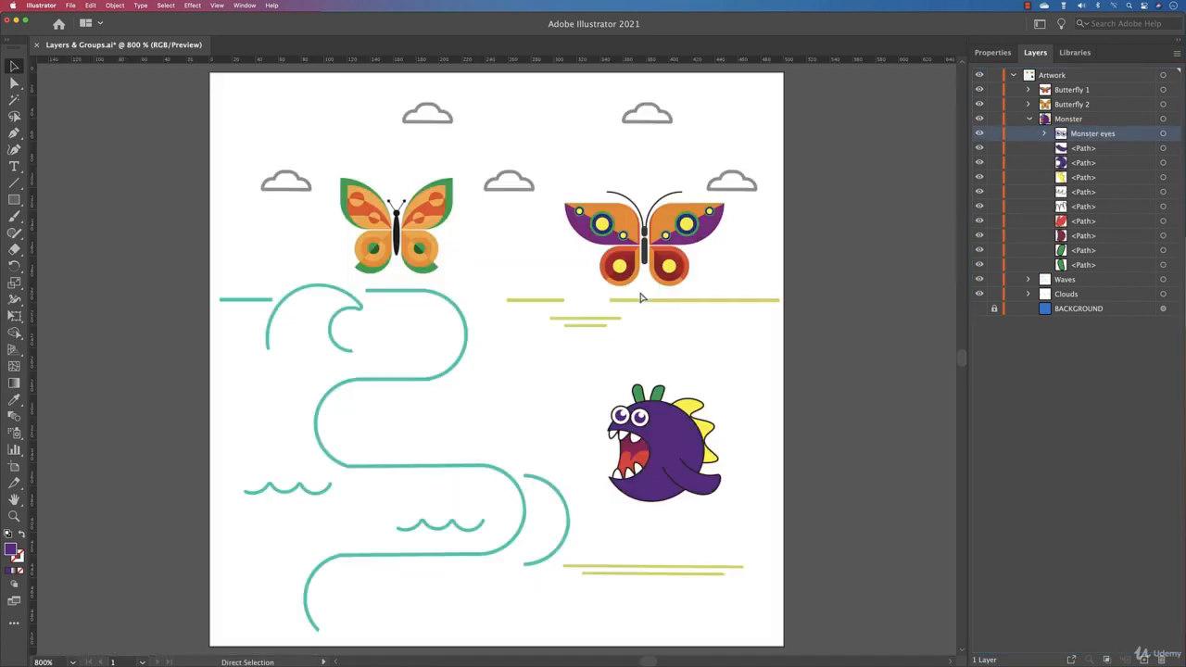
{"action": "left_click", "coordinate": [1032, 119]}
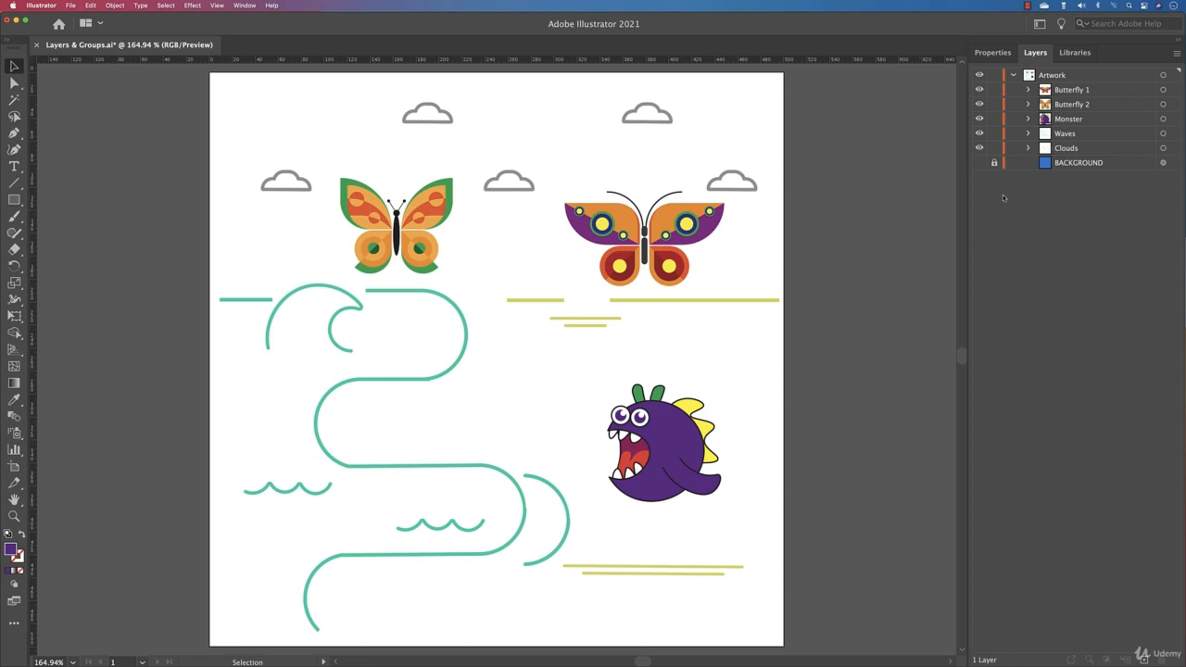
{"action": "left_click", "coordinate": [980, 163]}
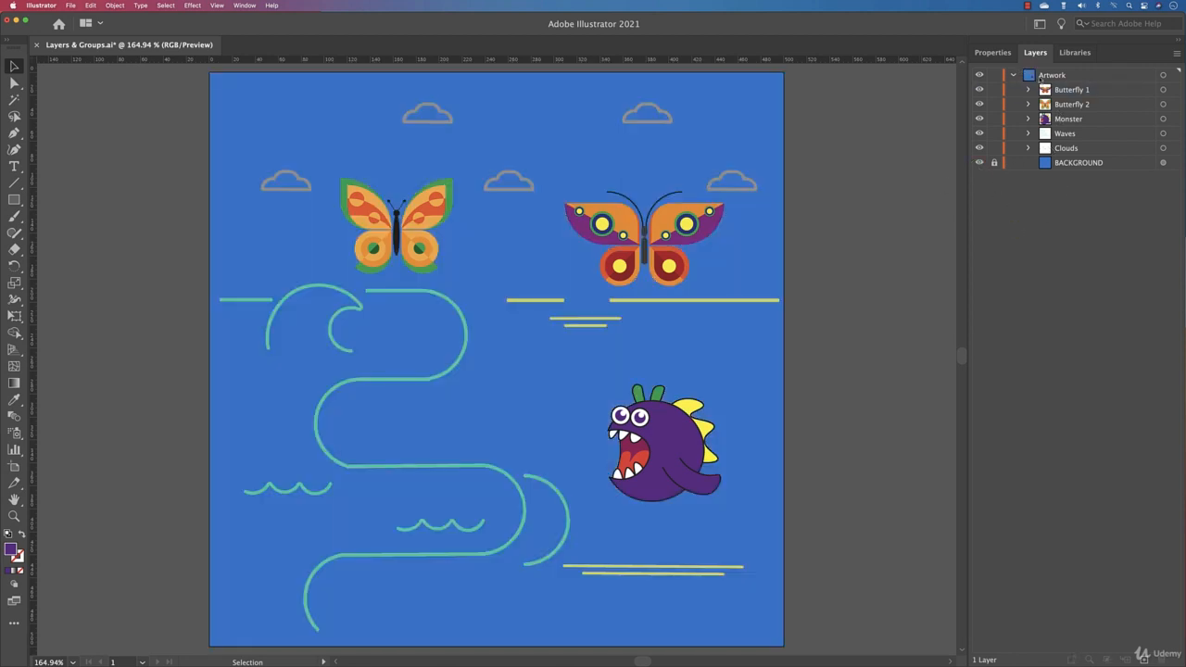
Select the Butterfly 1 group, move it over the other butterfly, and nest the Butterfly 2 group inside Butterfly 1.
{"action": "left_click", "coordinate": [1068, 89]}
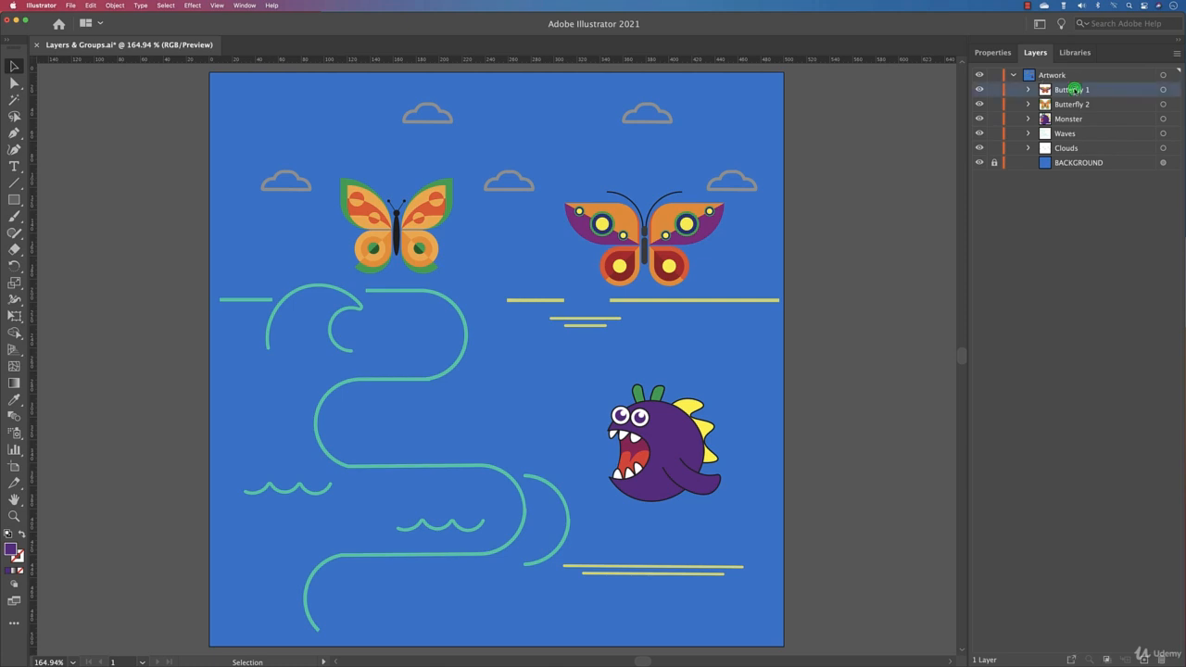
{"action": "left_click", "coordinate": [1163, 89]}
{"action": "left_click_drag", "start_coordinate": [704, 230], "coordinate": [511, 216]}
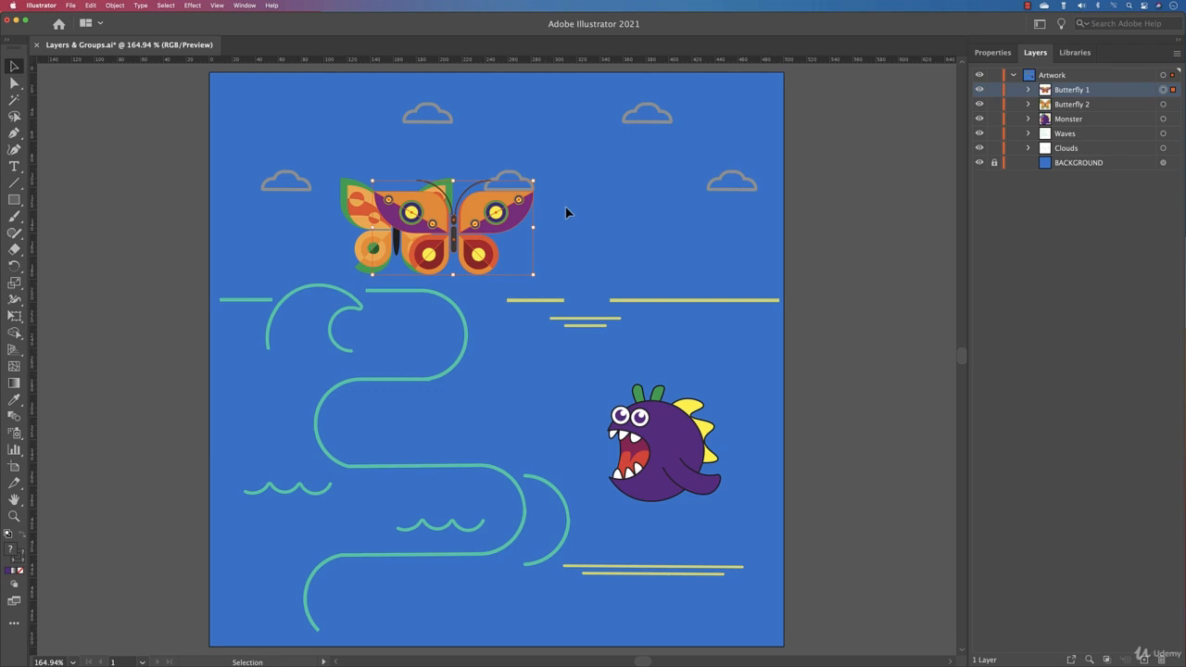
{"action": "left_click_drag", "start_coordinate": [1077, 91], "coordinate": [1077, 105]}
{"action": "left_click", "coordinate": [1077, 100]}
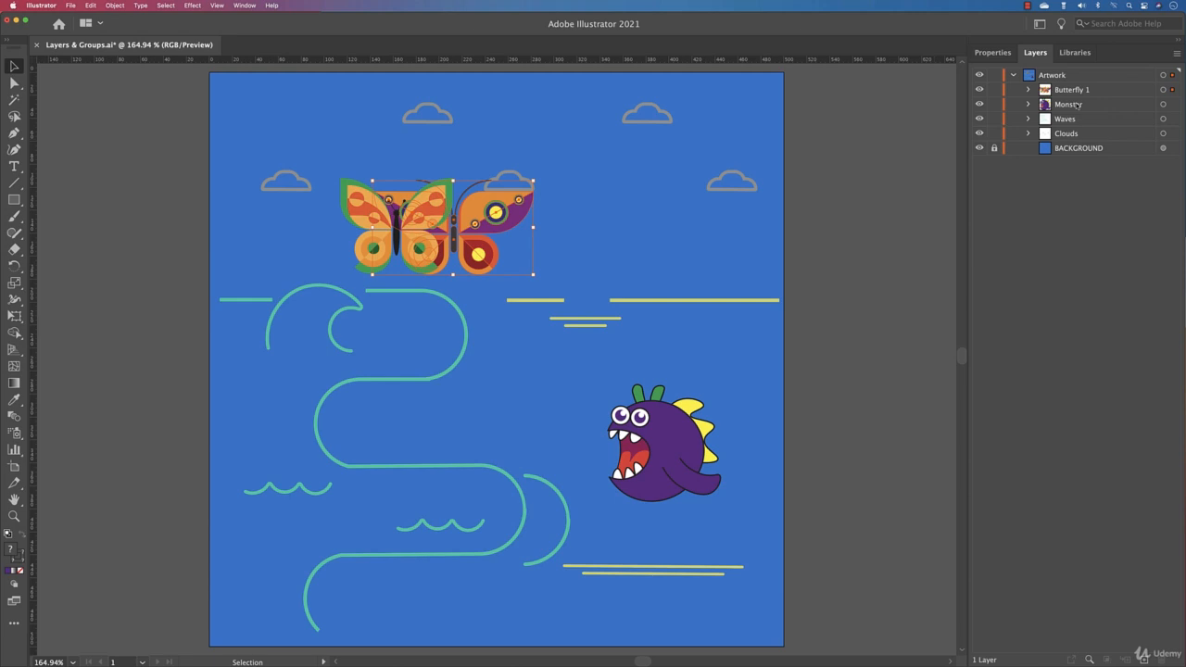
Take the Butterfly 2 group out of Butterfly 1 and stack it directly above Butterfly 1 in the Artwork layer.
{"action": "left_click", "coordinate": [1029, 90]}
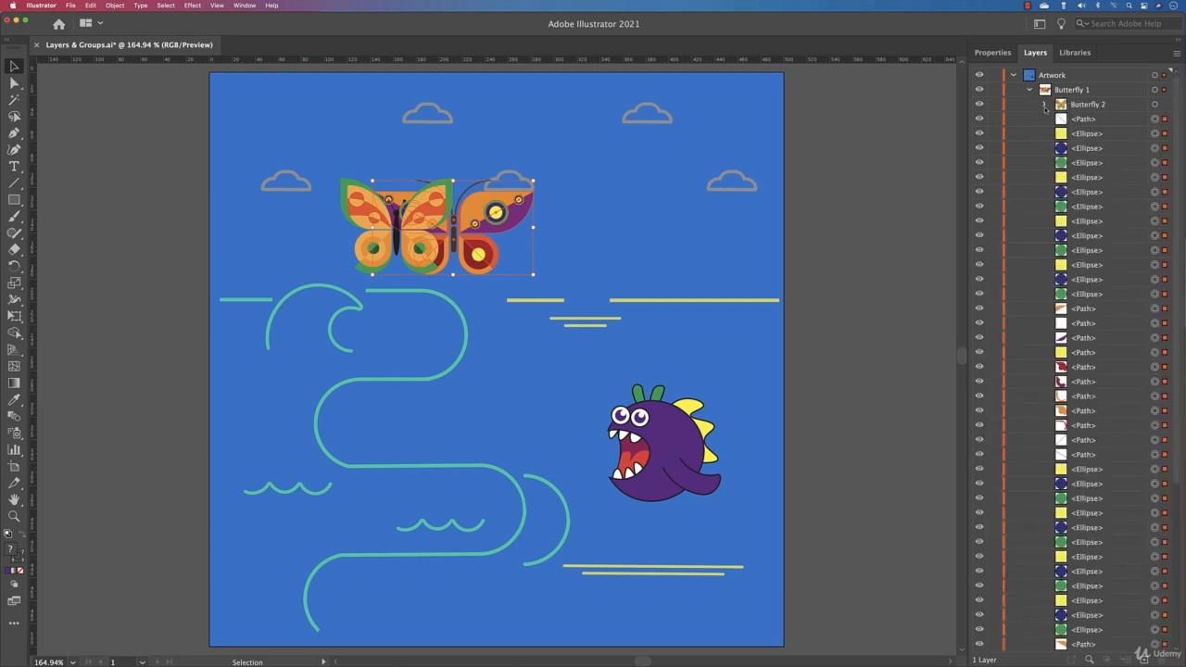
{"action": "left_click", "coordinate": [1108, 108]}
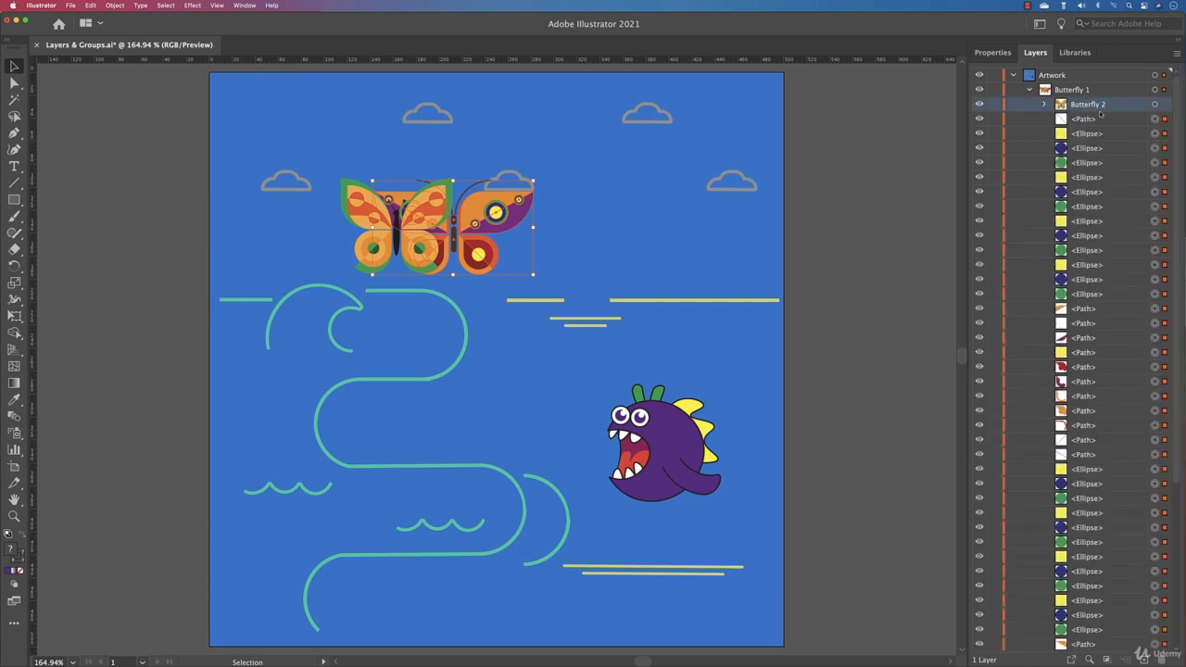
{"action": "left_click", "coordinate": [1155, 104]}
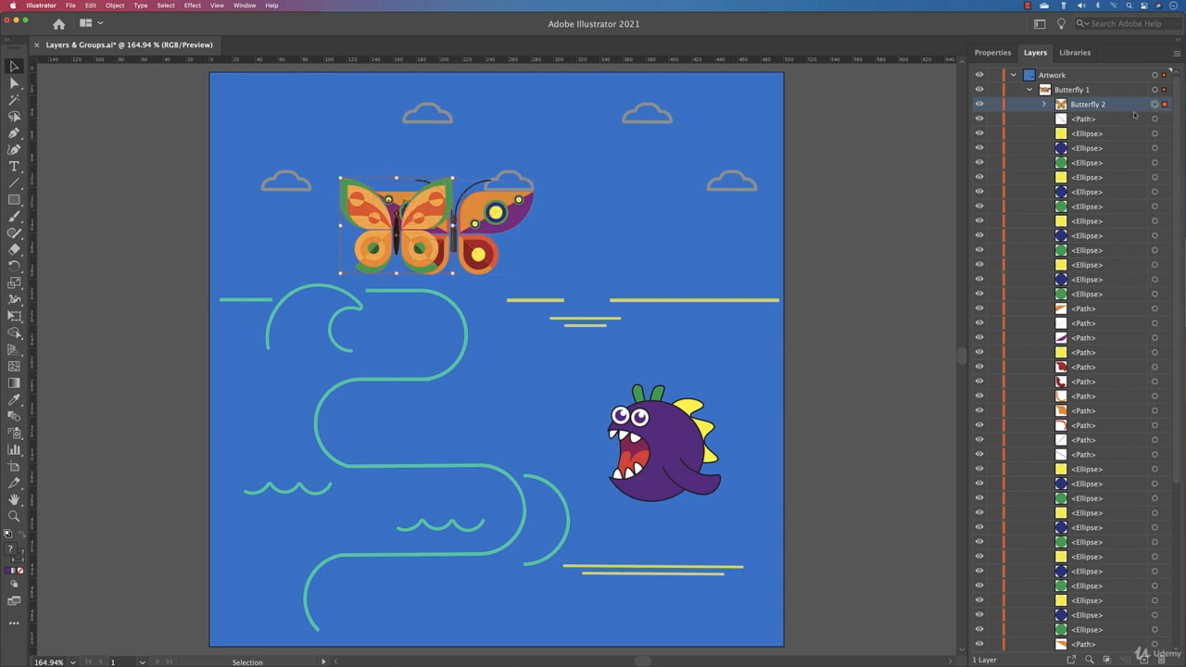
{"action": "left_click_drag", "start_coordinate": [1118, 105], "coordinate": [1103, 84]}
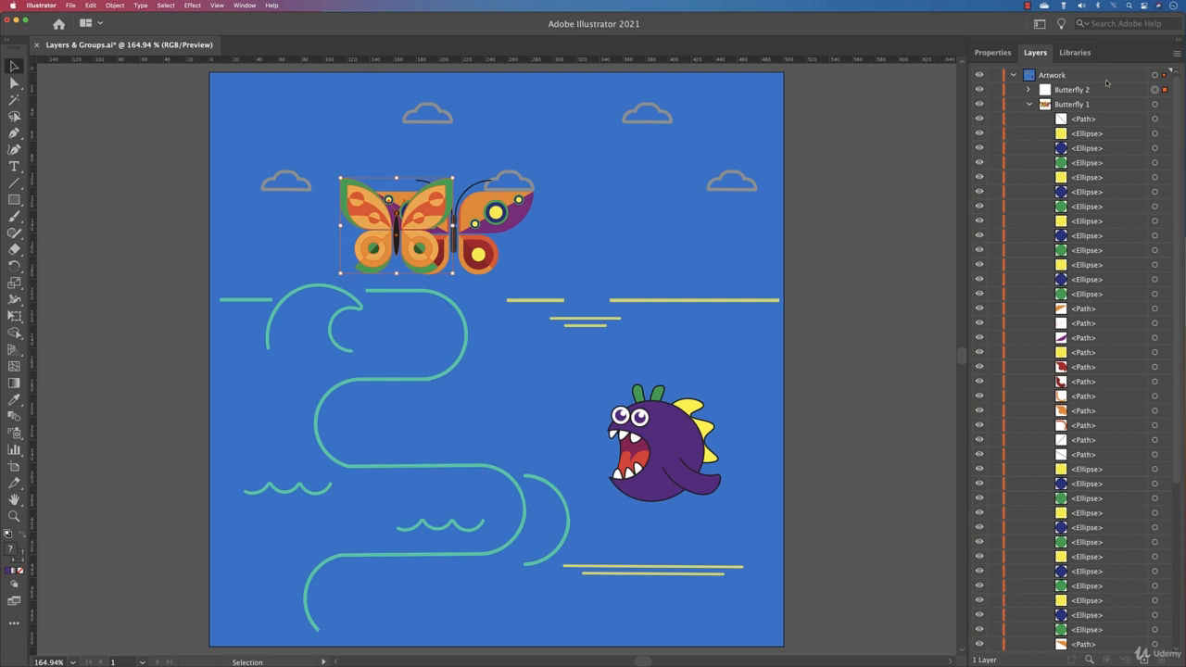
{"action": "left_click", "coordinate": [1029, 104]}
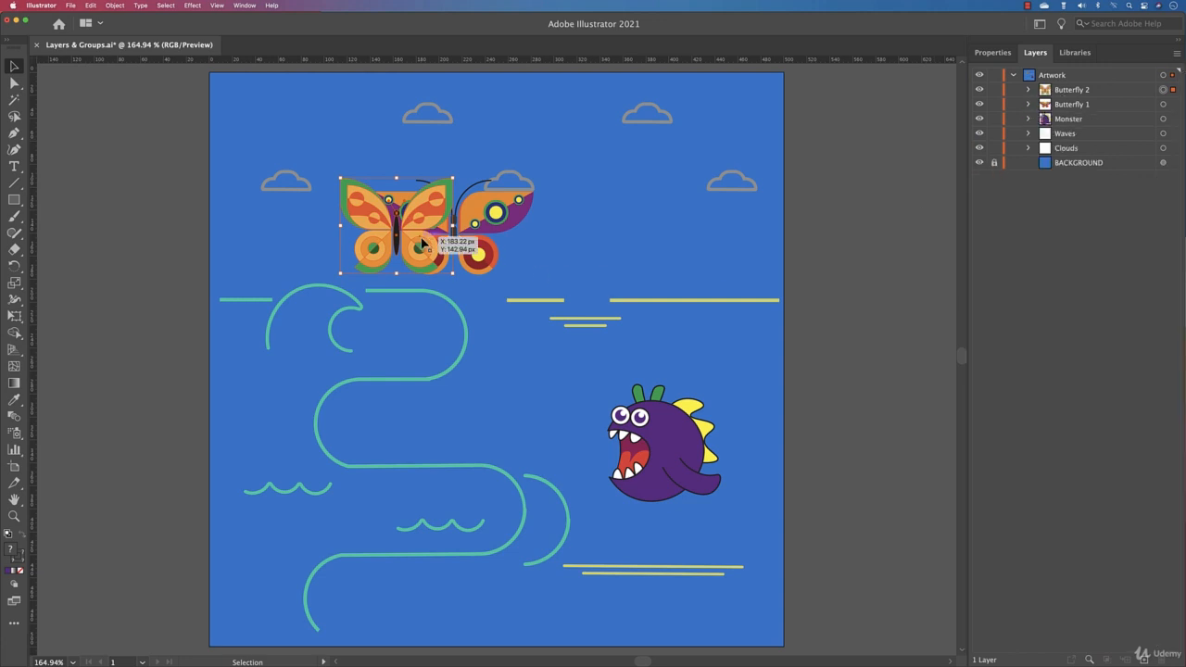
Separate the butterflies by placing Butterfly 2 above the yellow lines and Butterfly 1 above the teal waves, and clear the selection.
{"action": "left_click_drag", "start_coordinate": [441, 235], "coordinate": [612, 243]}
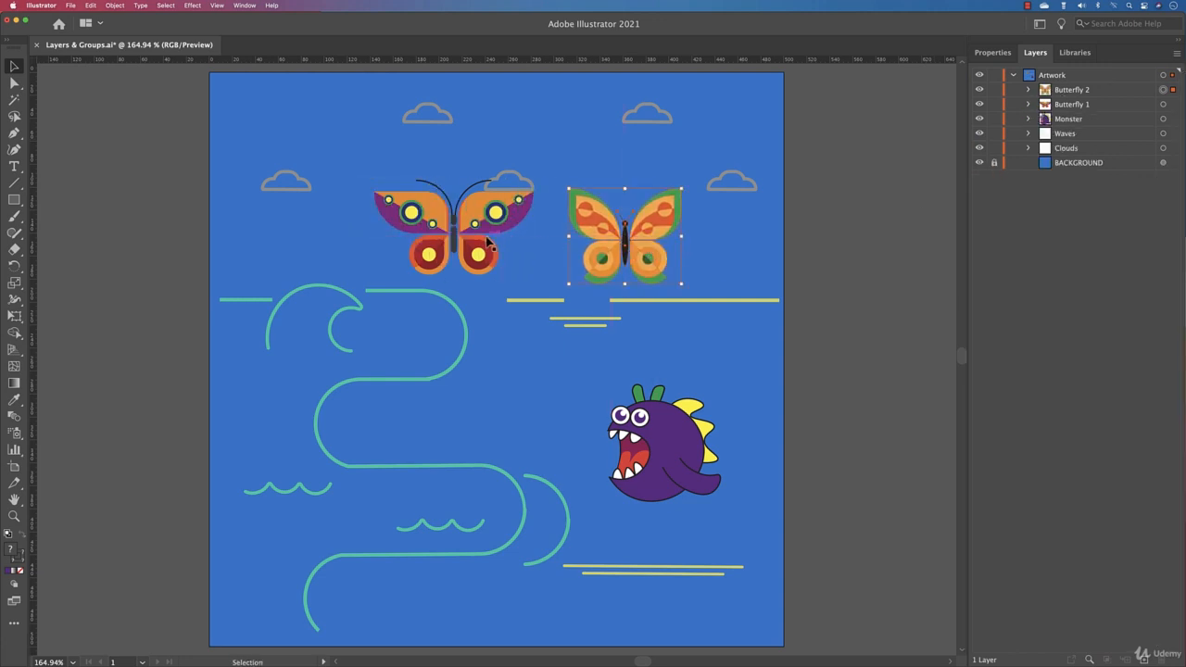
{"action": "left_click_drag", "start_coordinate": [464, 240], "coordinate": [425, 243]}
{"action": "left_click", "coordinate": [835, 347]}
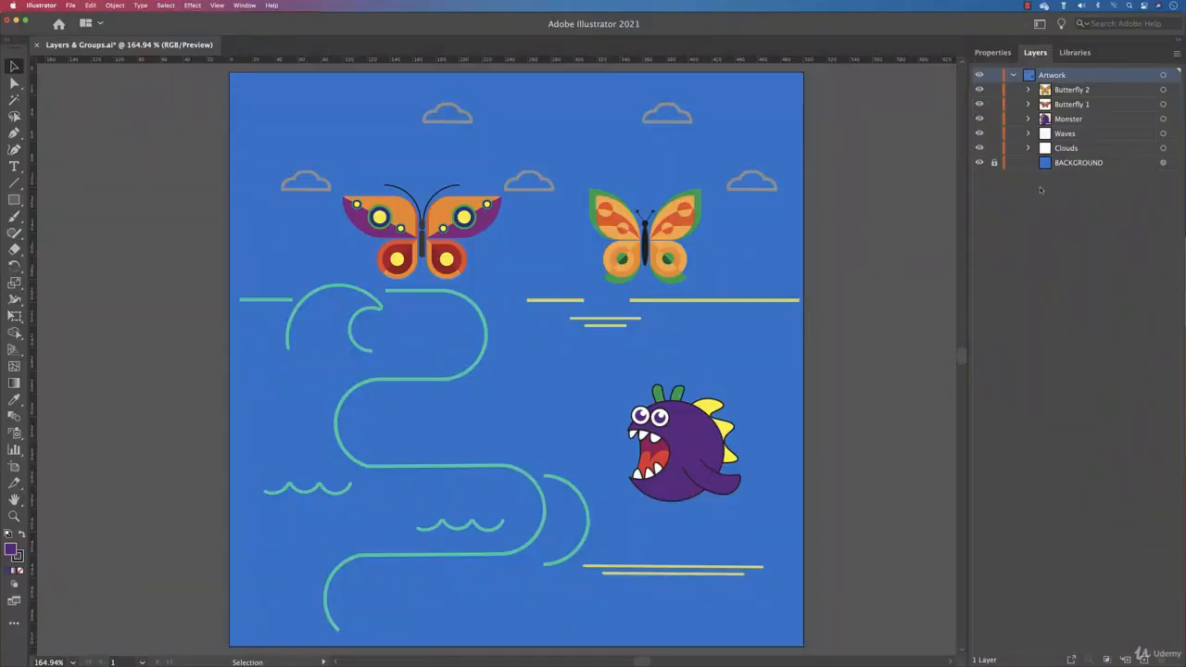
Inspect the contents of the Artwork layer and its Monster group, and collapse both.
{"action": "left_click", "coordinate": [1013, 75]}
{"action": "left_click", "coordinate": [1029, 119]}
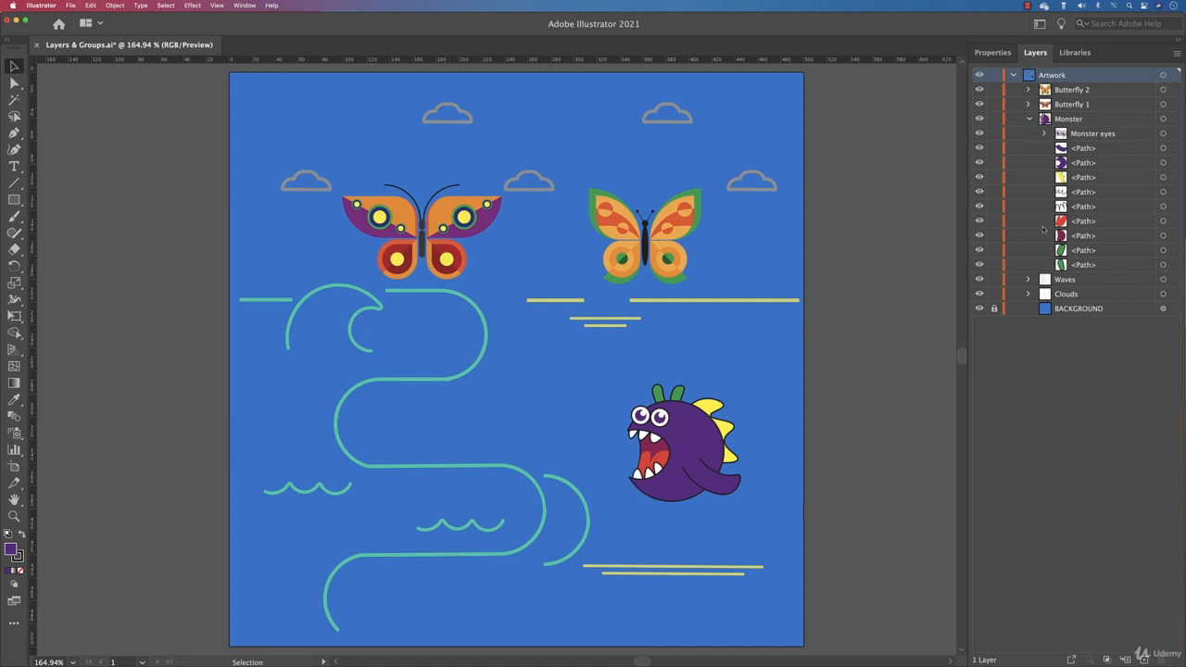
{"action": "left_click", "coordinate": [1029, 119]}
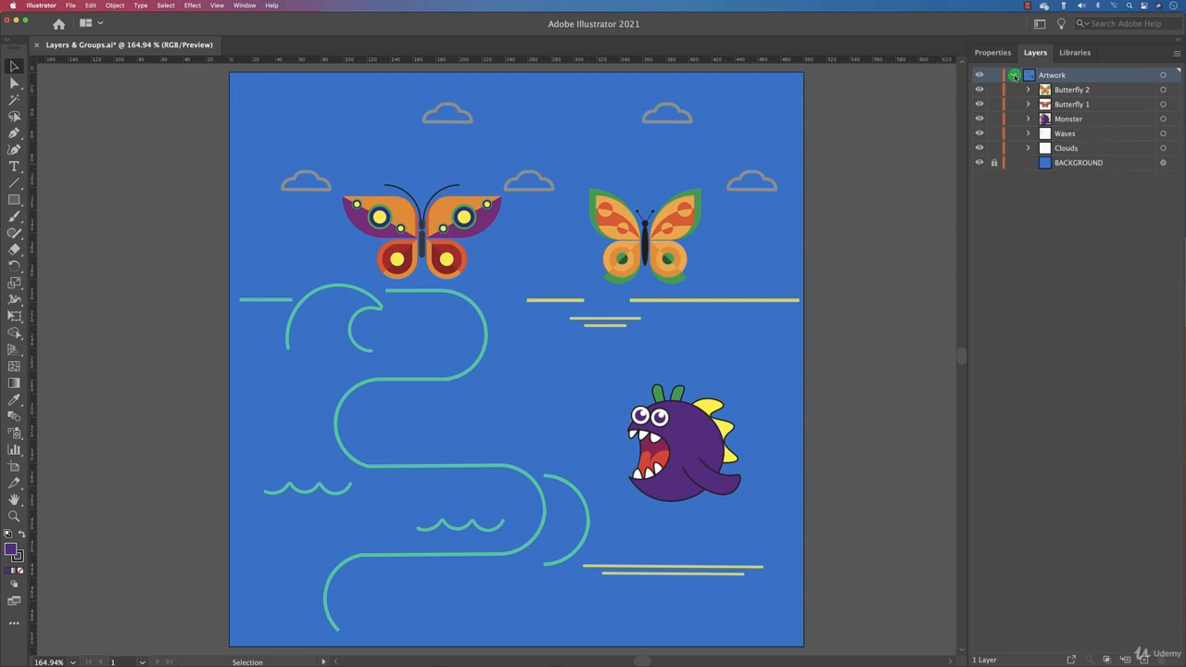
{"action": "left_click", "coordinate": [1014, 75]}
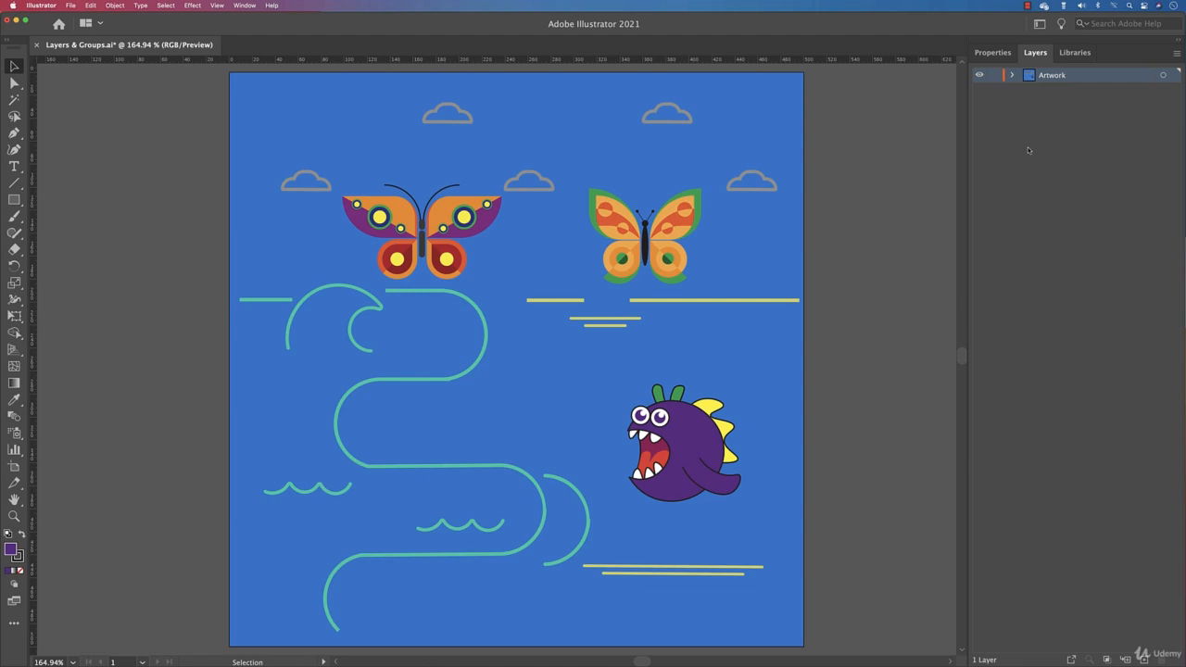
Create a new document from the recent Letter preset, 612 x 792 pt.
{"action": "left_click", "coordinate": [70, 6]}
{"action": "left_click", "coordinate": [78, 19]}
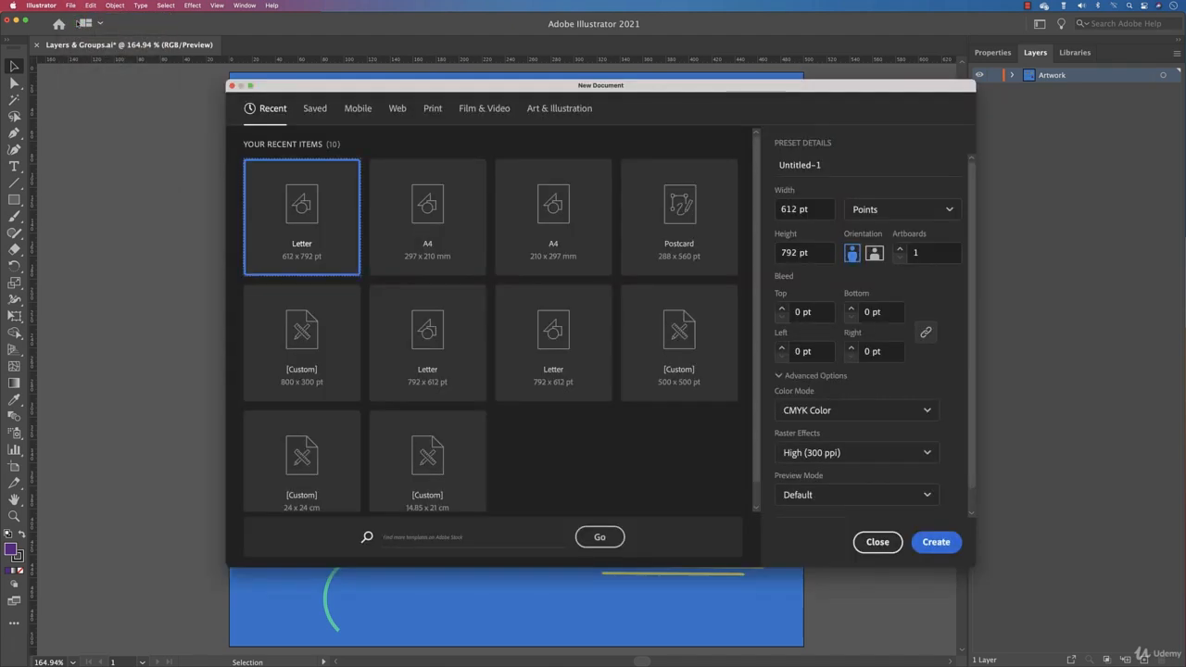
{"action": "left_click", "coordinate": [343, 196]}
{"action": "left_click", "coordinate": [948, 543]}
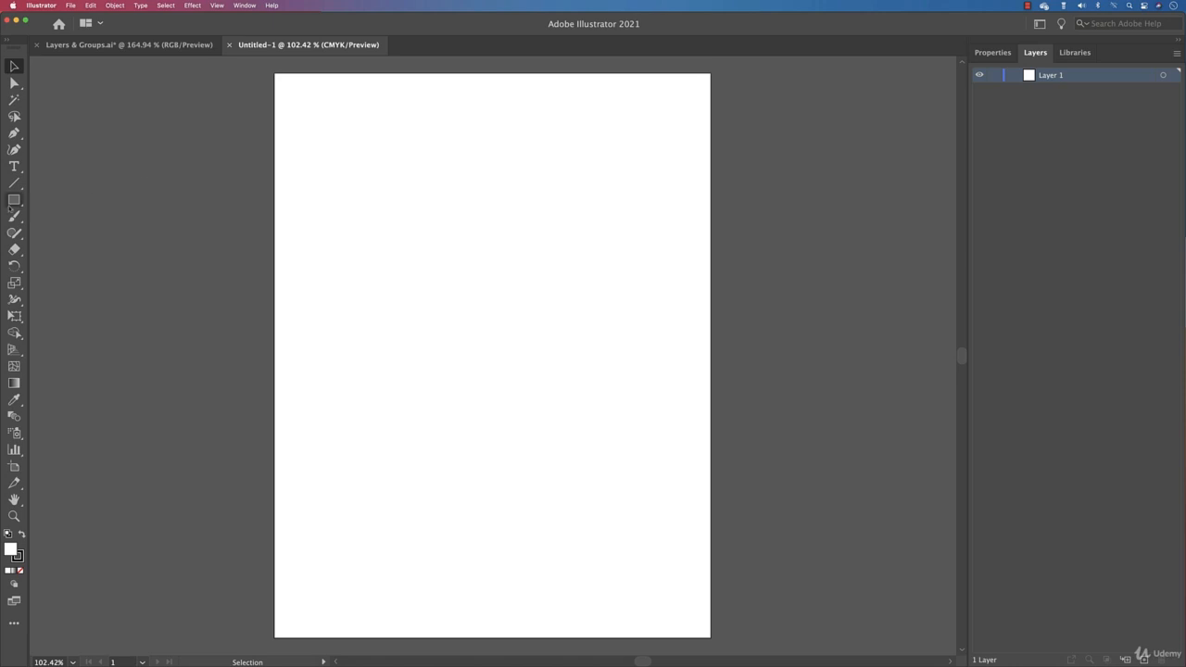
Lock Layer 1 in the blank document and unlock it again.
{"action": "left_click", "coordinate": [994, 75]}
{"action": "left_click", "coordinate": [993, 77]}
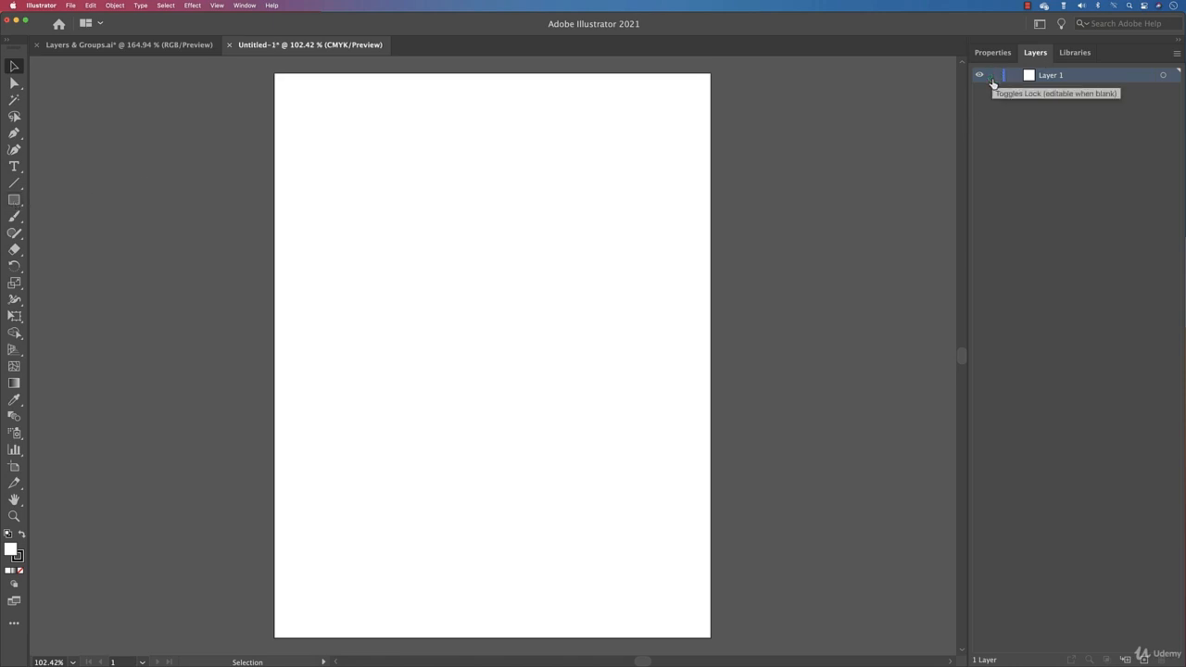
{"action": "left_click", "coordinate": [993, 78]}
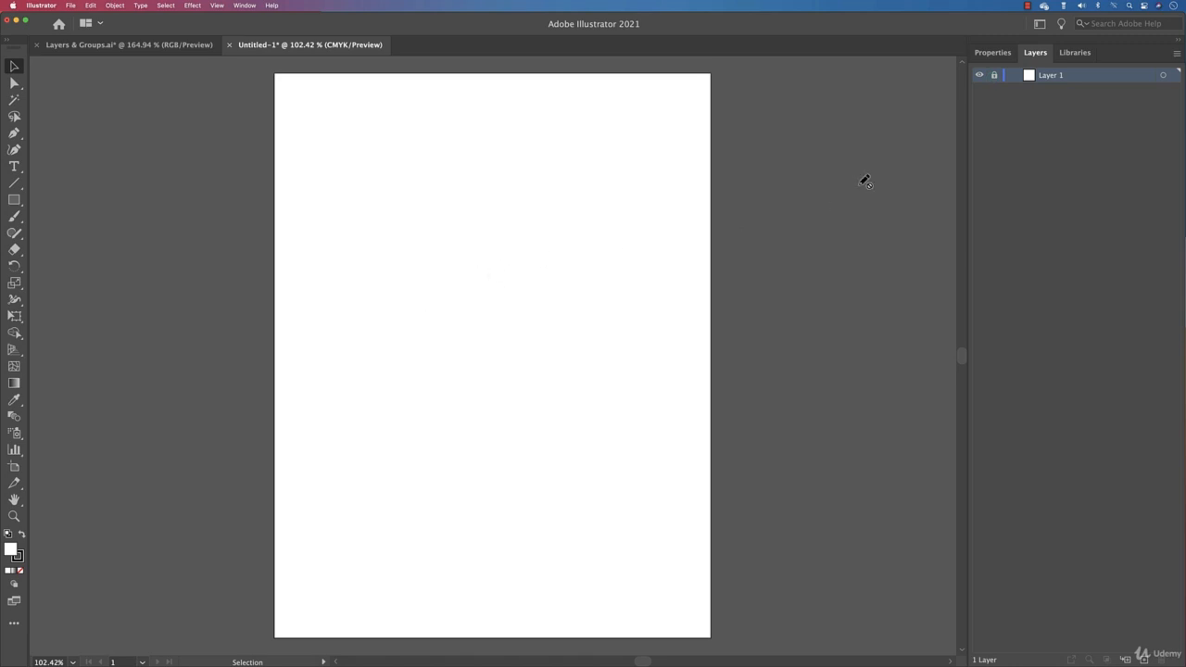
{"action": "left_click", "coordinate": [995, 76]}
Draw a wide rectangle on the upper half of the artboard and check its entry within Layer 1.
{"action": "left_click", "coordinate": [14, 199]}
{"action": "left_click_drag", "start_coordinate": [298, 221], "coordinate": [567, 382]}
{"action": "left_click", "coordinate": [1014, 76]}
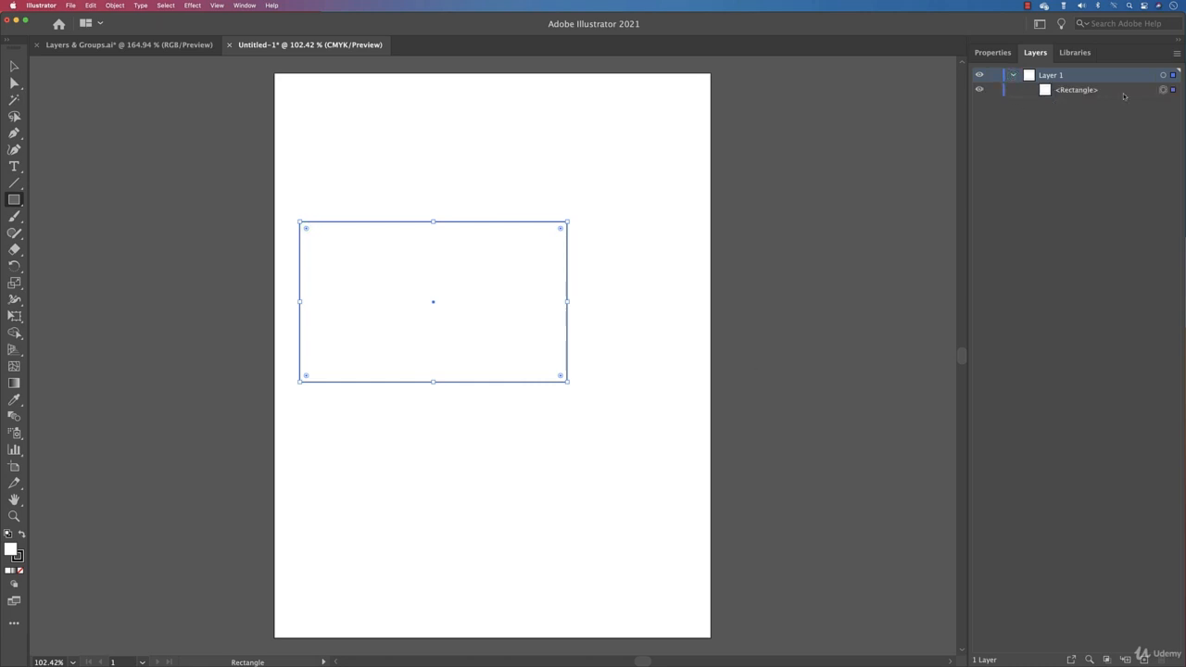
{"action": "left_click", "coordinate": [1013, 76]}
Close the untitled document without saving and reactivate the Selection tool in the Layers & Groups document.
{"action": "left_click", "coordinate": [229, 46]}
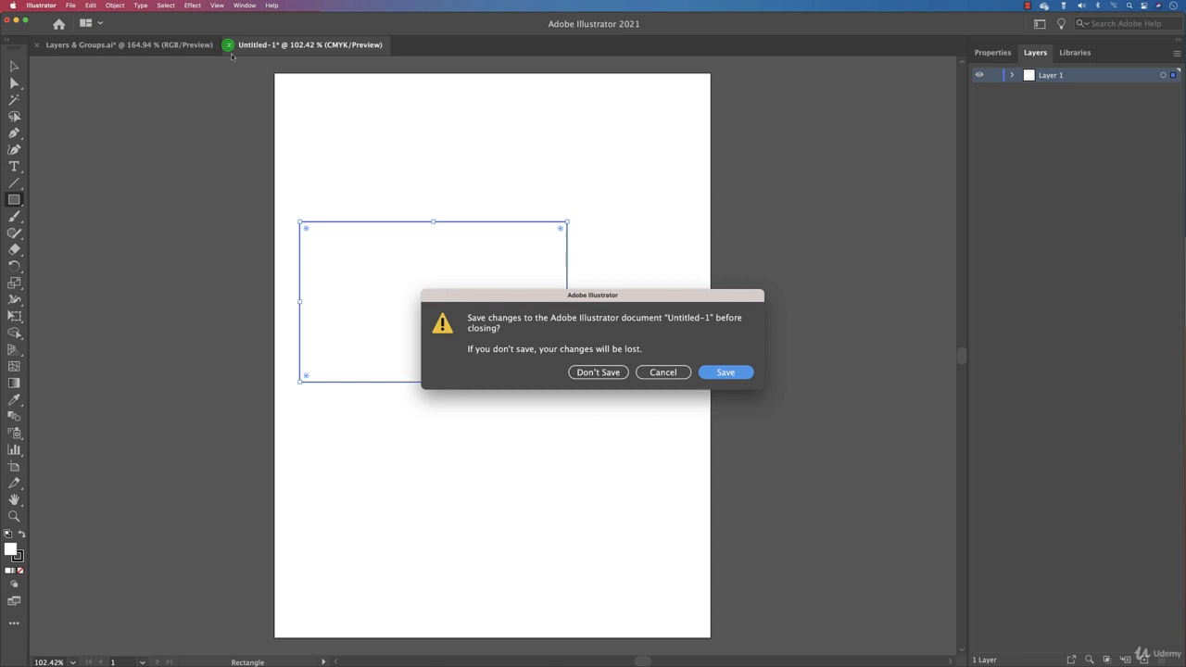
{"action": "left_click", "coordinate": [599, 372]}
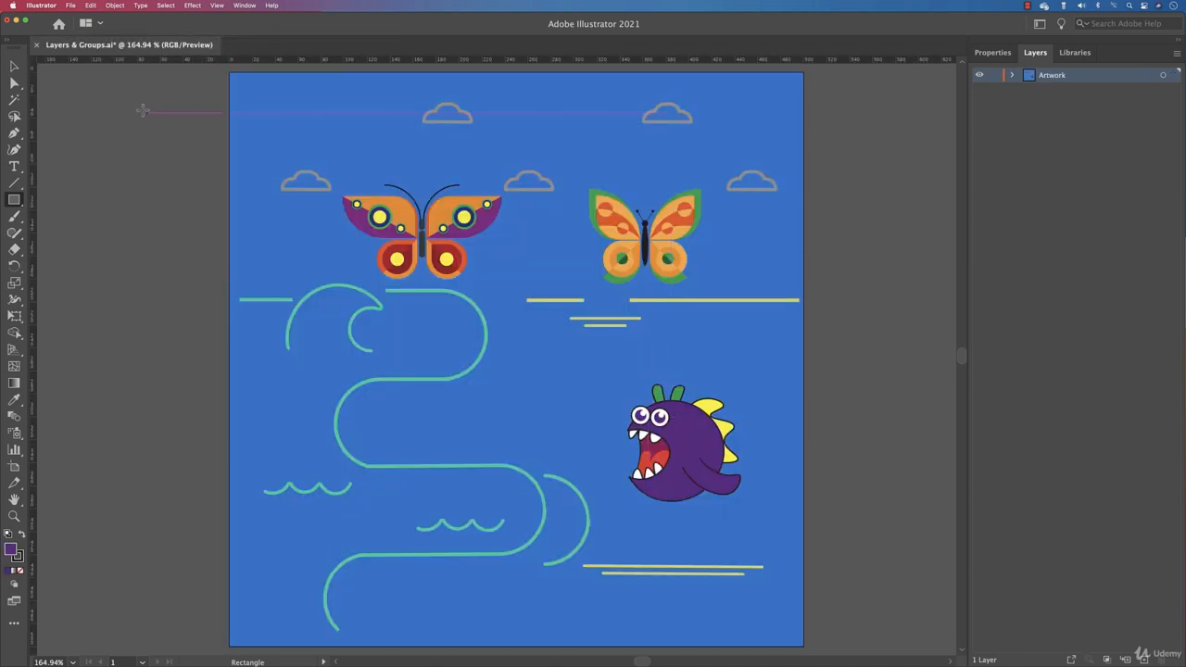
{"action": "left_click", "coordinate": [14, 66]}
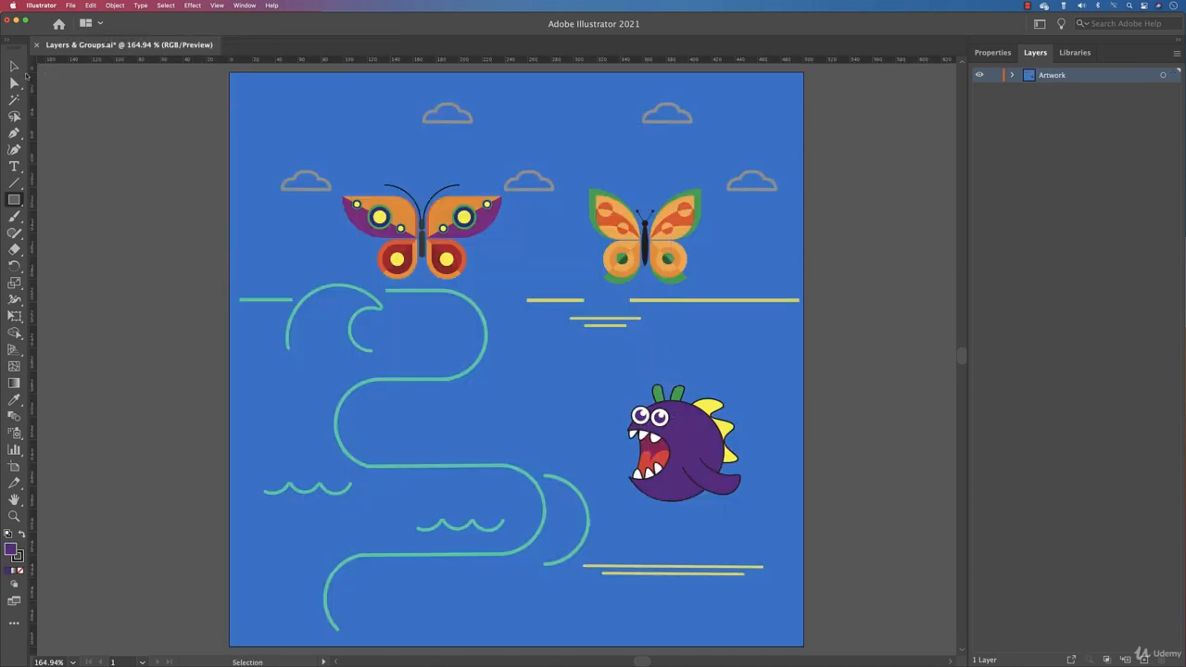
Open the Artwork layer's options and set its layer color to Gold.
{"action": "left_click", "coordinate": [1013, 76]}
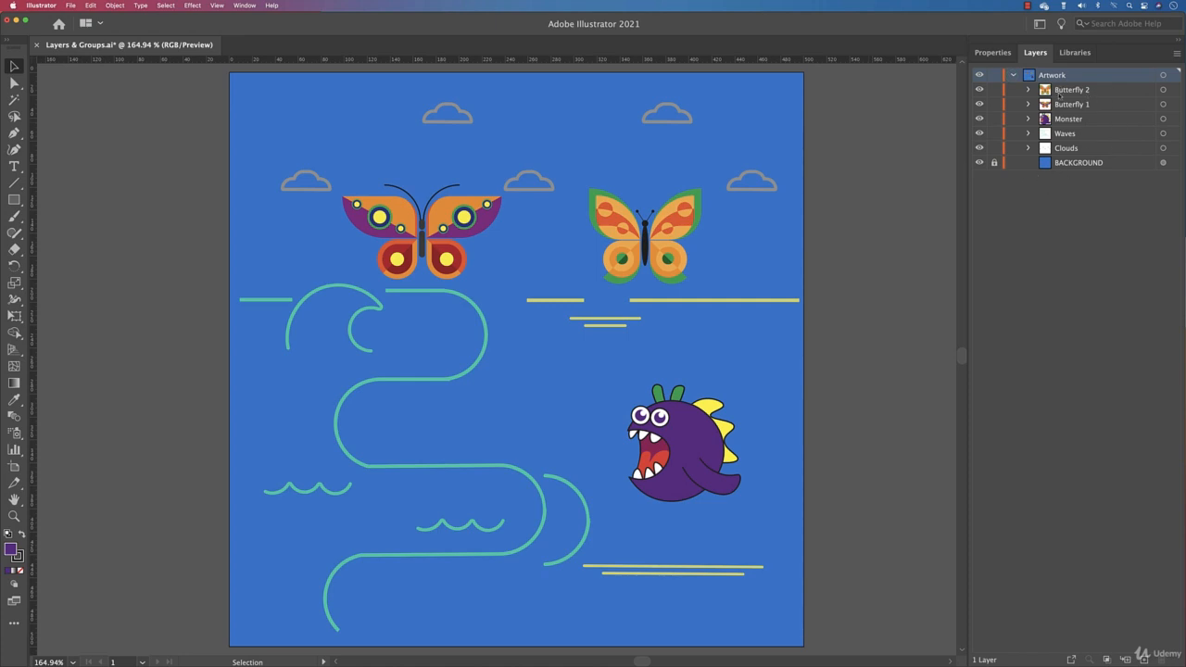
{"action": "left_click", "coordinate": [1015, 77]}
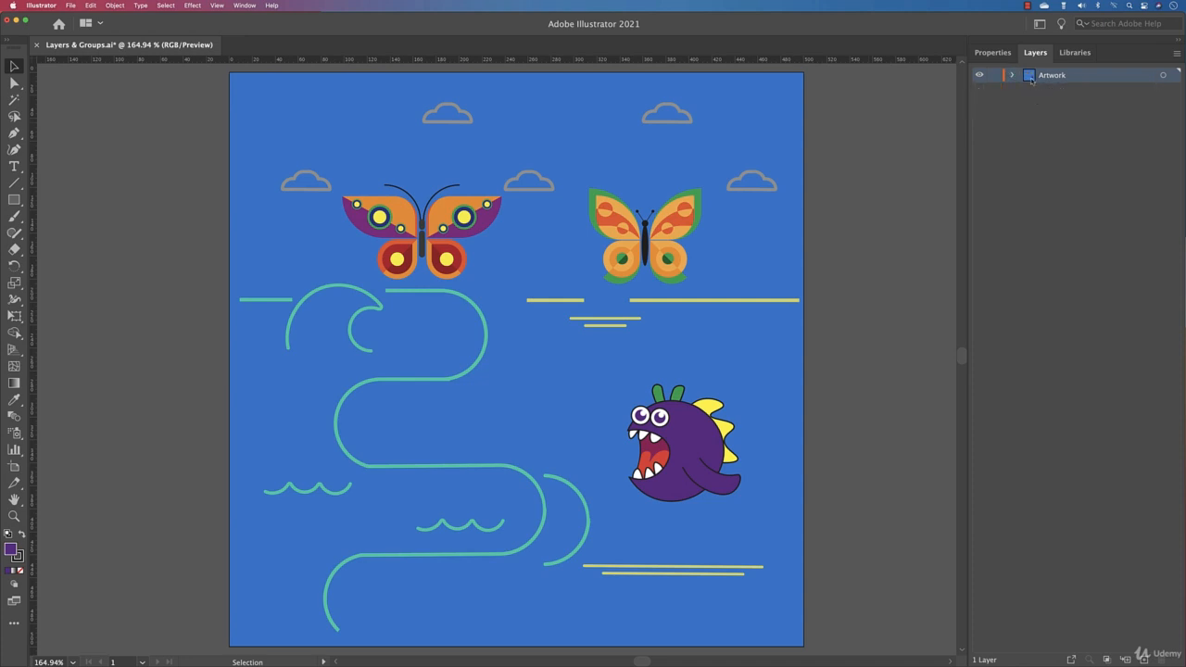
{"action": "double_click", "coordinate": [1030, 77]}
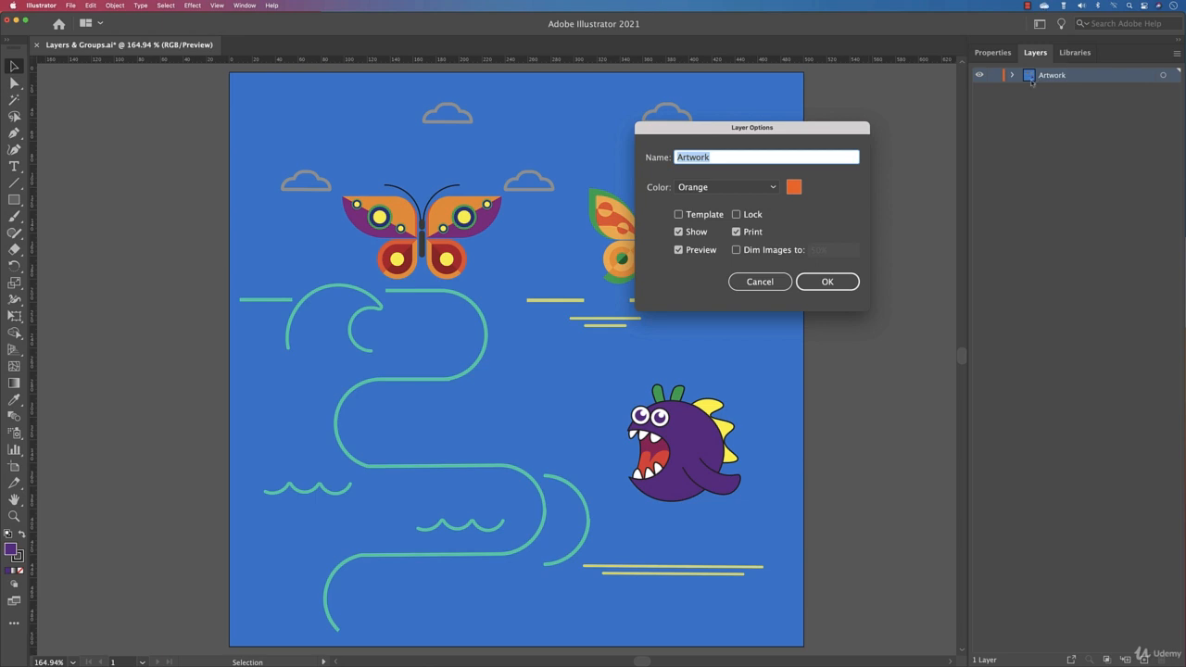
{"action": "left_click_drag", "start_coordinate": [809, 123], "coordinate": [765, 128]}
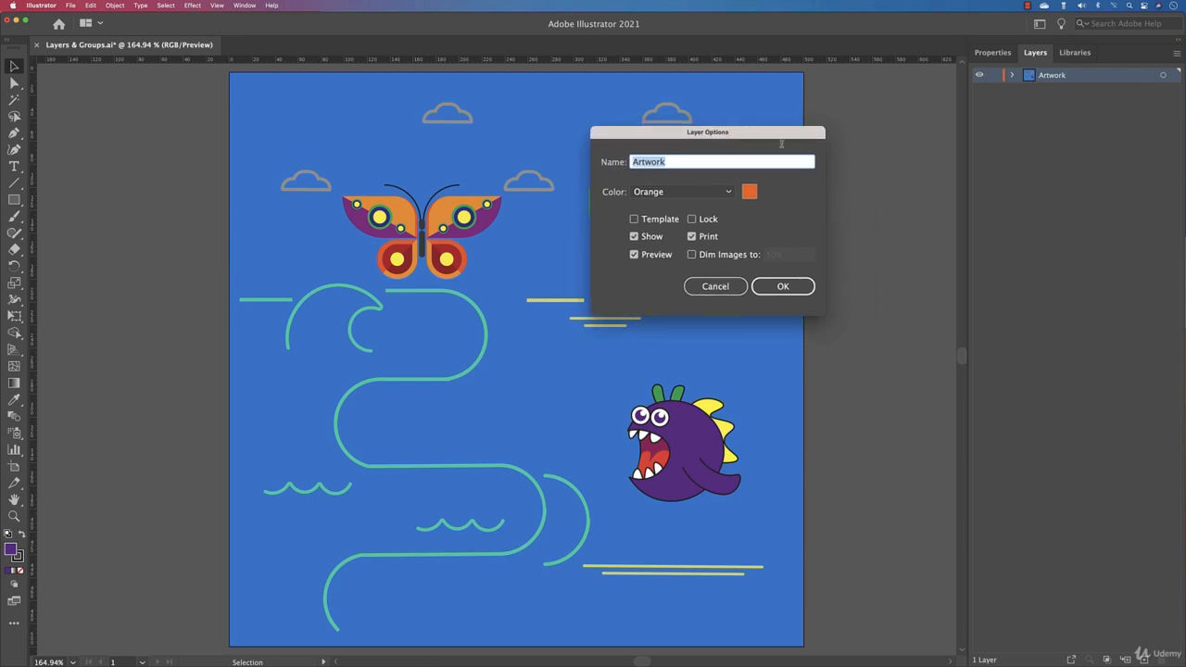
{"action": "left_click", "coordinate": [663, 192]}
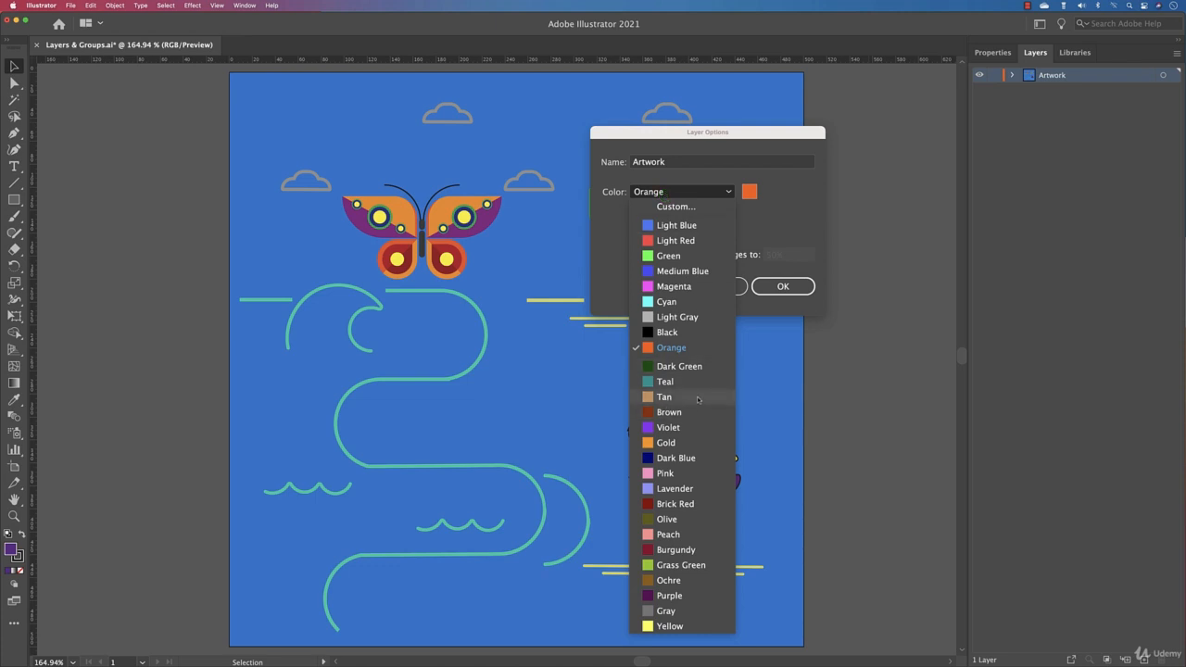
{"action": "left_click", "coordinate": [688, 443]}
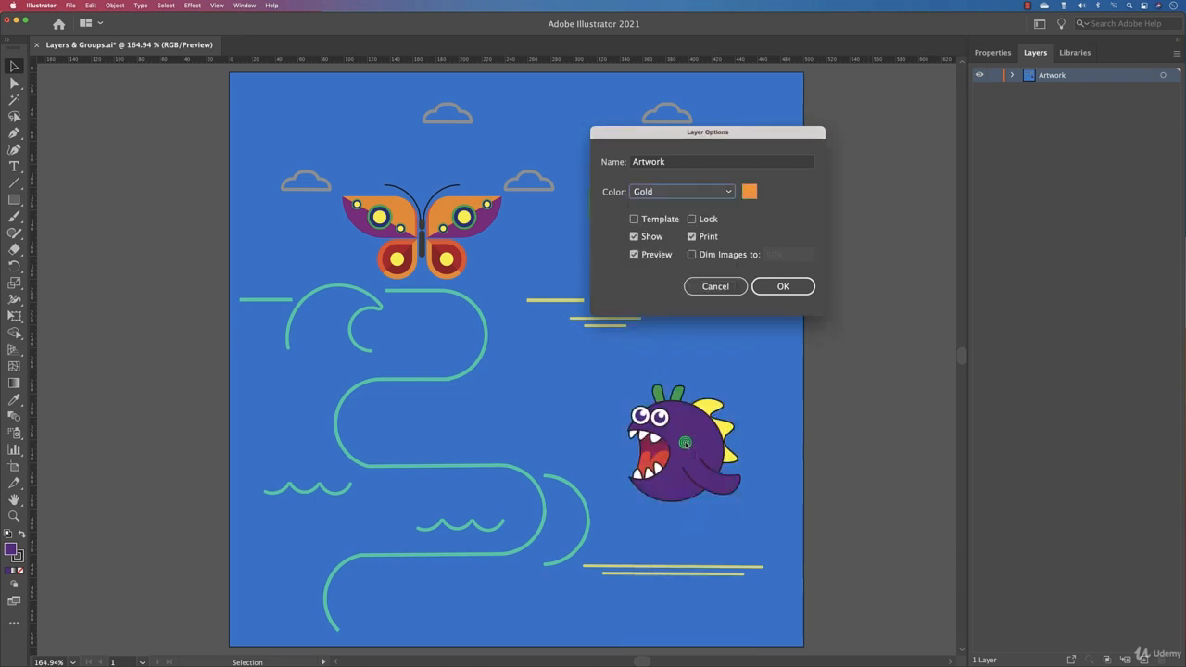
Try the Template and Lock options for the Artwork layer and switch both back off.
{"action": "left_click", "coordinate": [660, 218]}
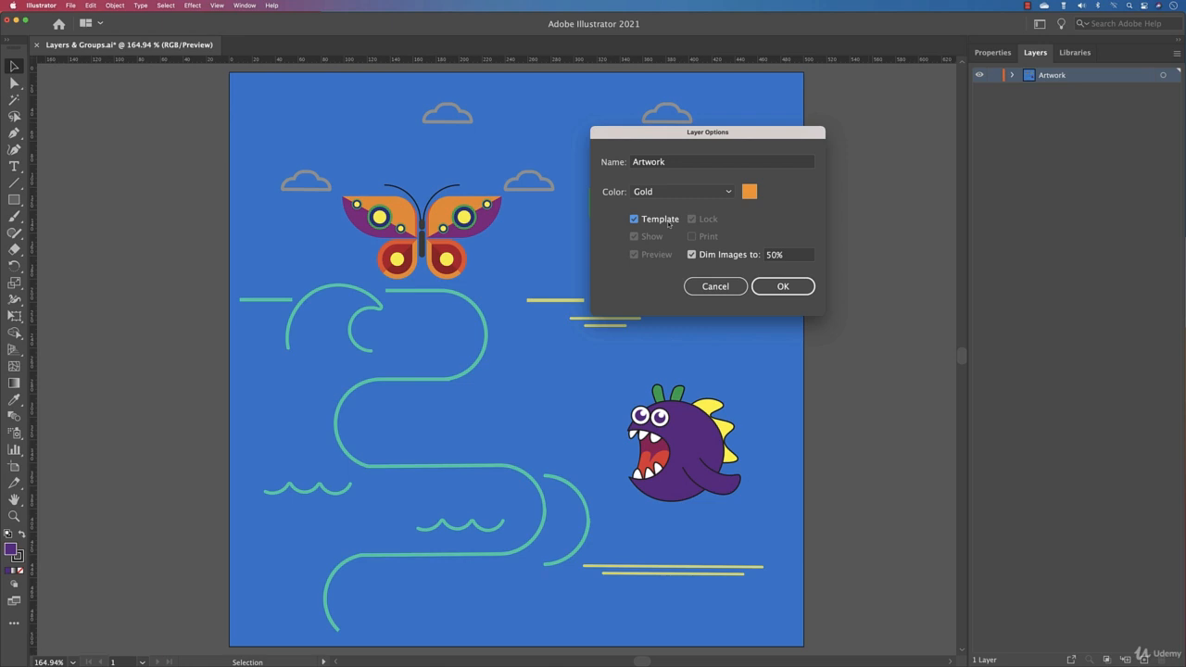
{"action": "left_click", "coordinate": [668, 222]}
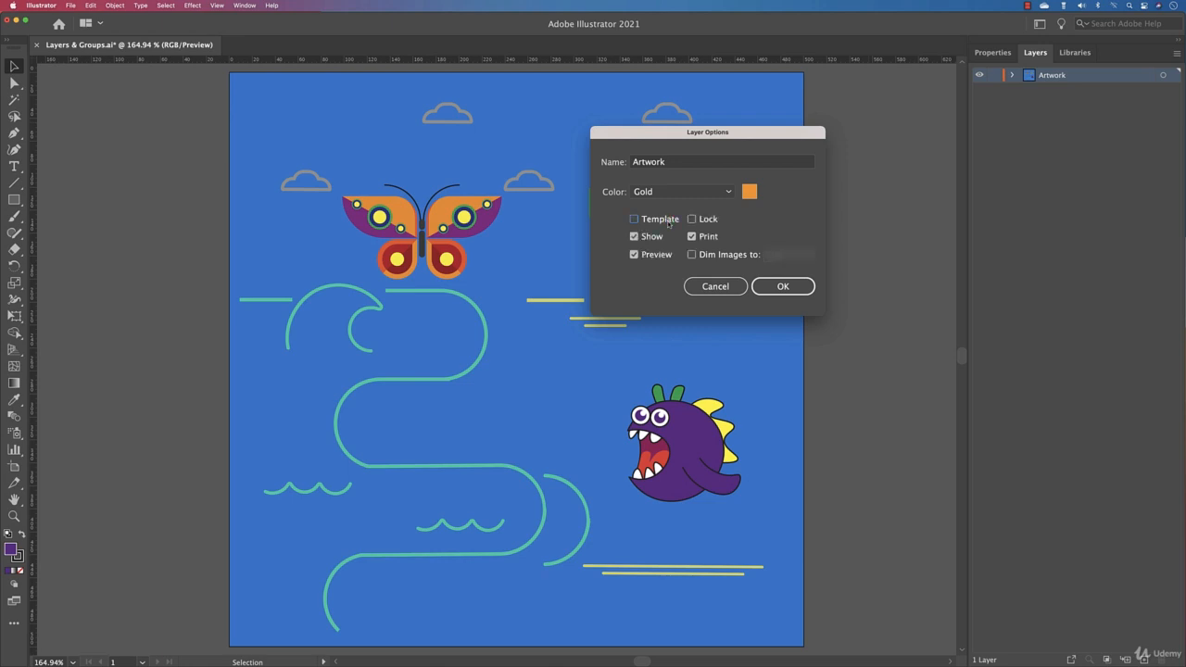
{"action": "left_click", "coordinate": [691, 219]}
{"action": "left_click", "coordinate": [691, 220]}
{"action": "left_click", "coordinate": [635, 219]}
{"action": "left_click", "coordinate": [635, 219]}
Rename the Artwork layer as My work and apply the layer options.
{"action": "left_click", "coordinate": [682, 163]}
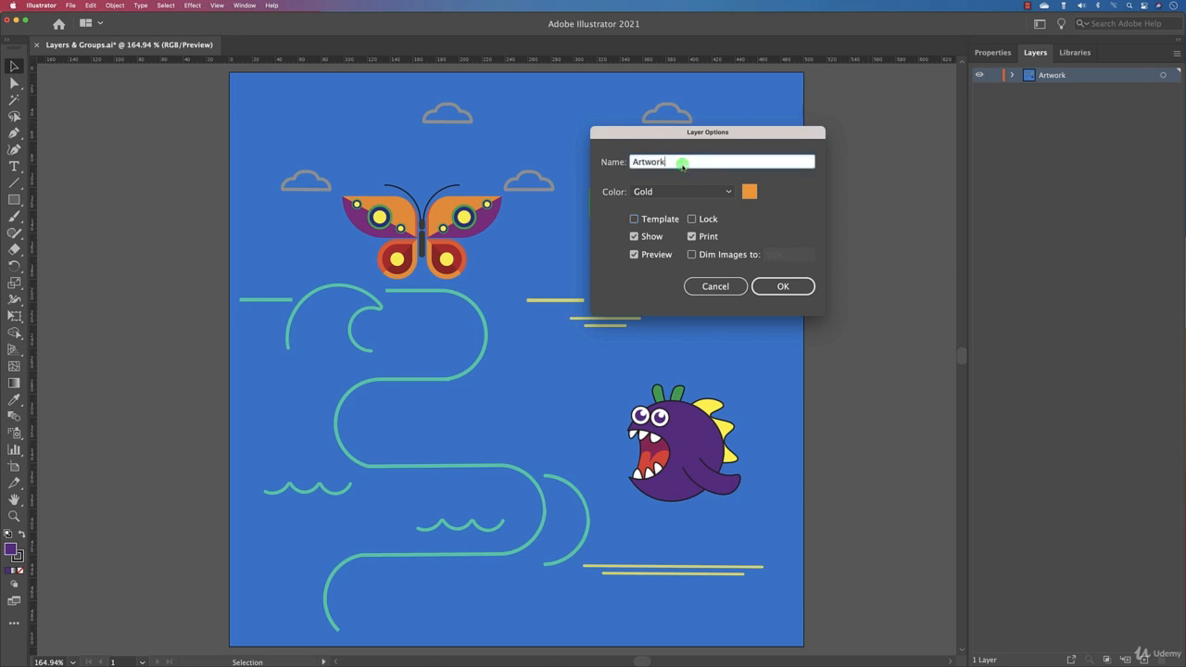
{"action": "double_click", "coordinate": [682, 163]}
{"action": "type", "text": "My work"}
{"action": "left_click", "coordinate": [782, 289]}
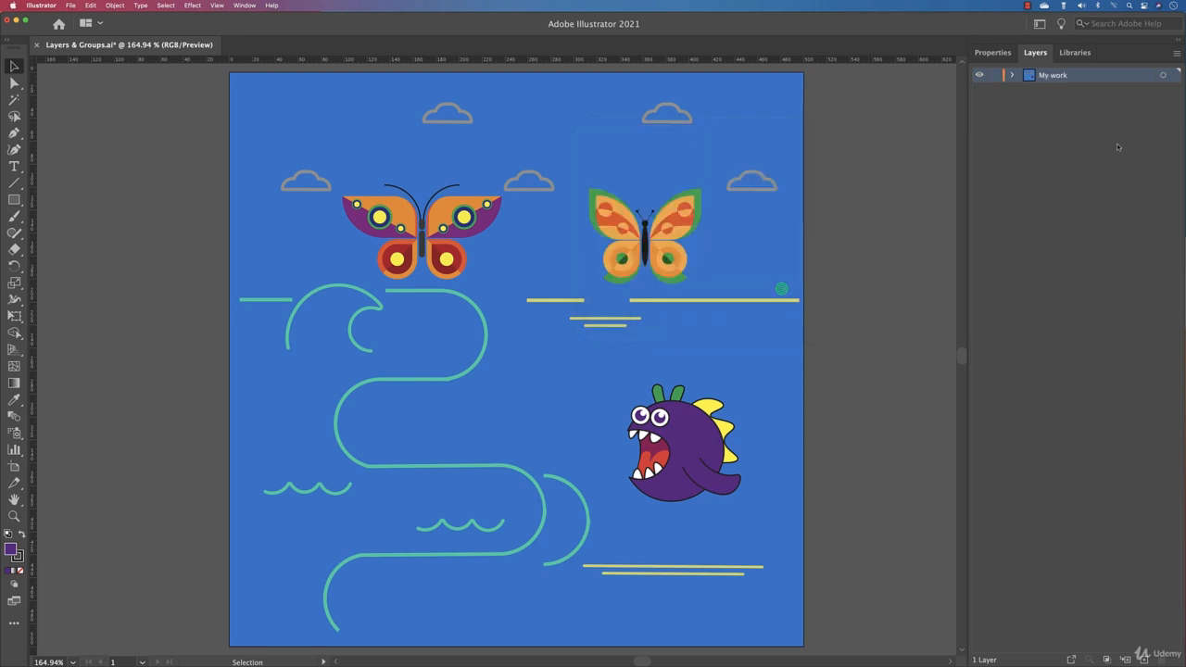
Rename the My work layer as My work something and add a new layer above it.
{"action": "double_click", "coordinate": [1058, 78]}
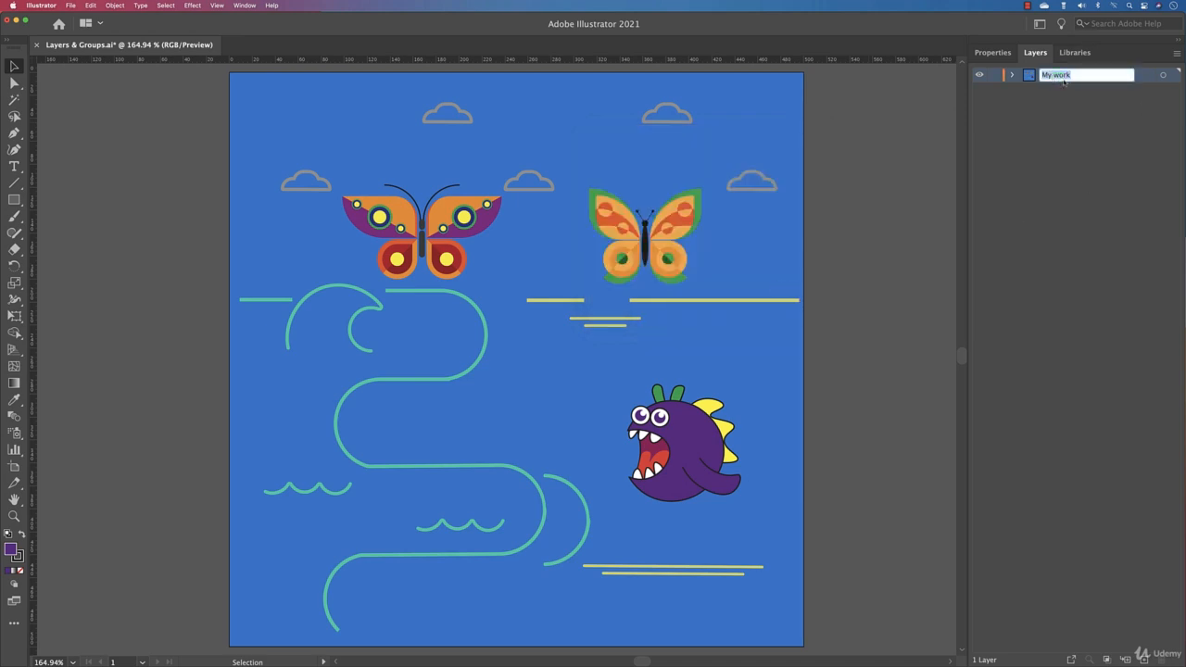
{"action": "left_click", "coordinate": [1072, 75]}
{"action": "type", "text": "something"}
{"action": "key", "text": "Return"}
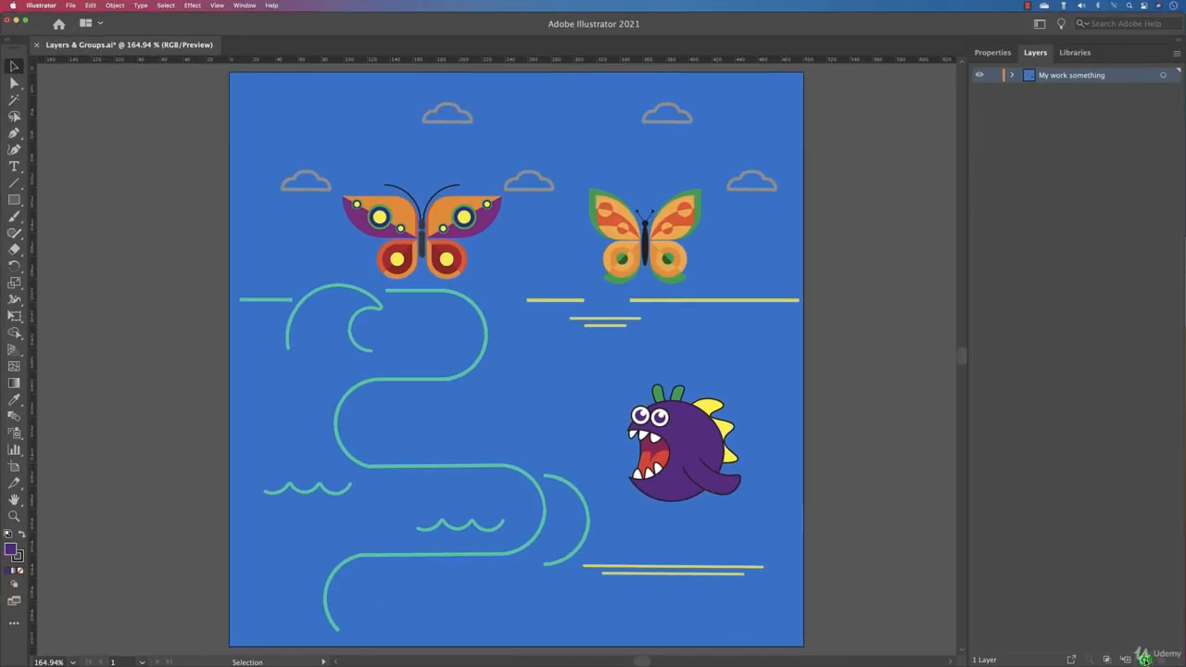
{"action": "left_click", "coordinate": [1144, 659]}
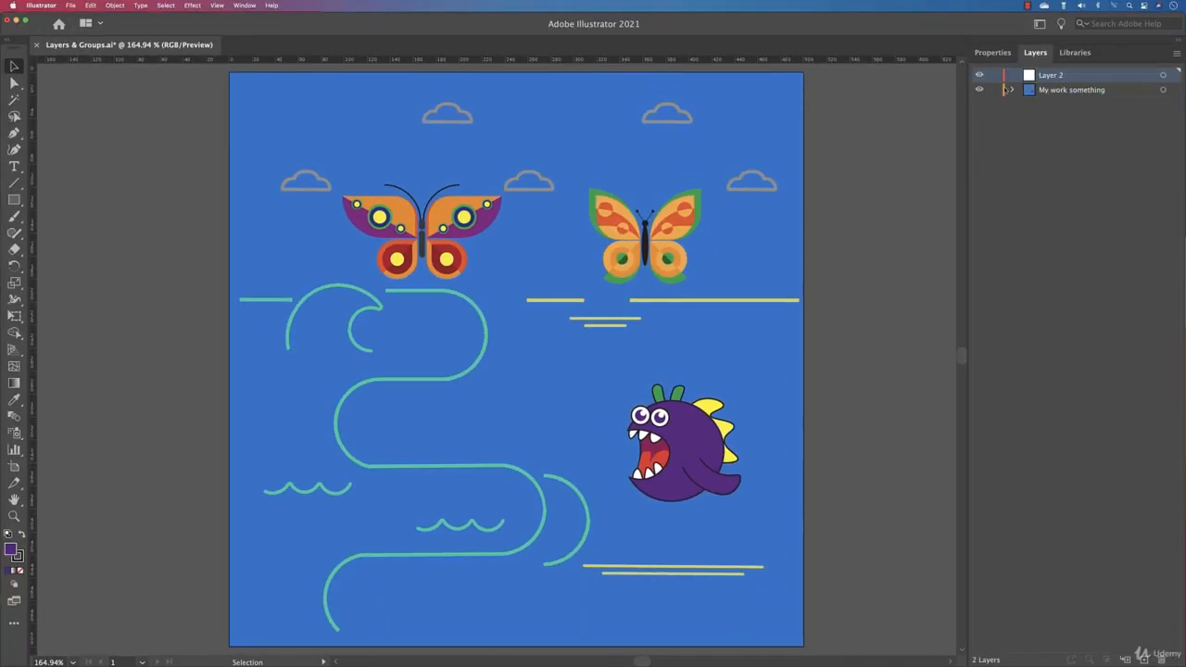
Try moving the Butterfly 2 group from My work something into Layer 2, and undo the move.
{"action": "left_click", "coordinate": [667, 232]}
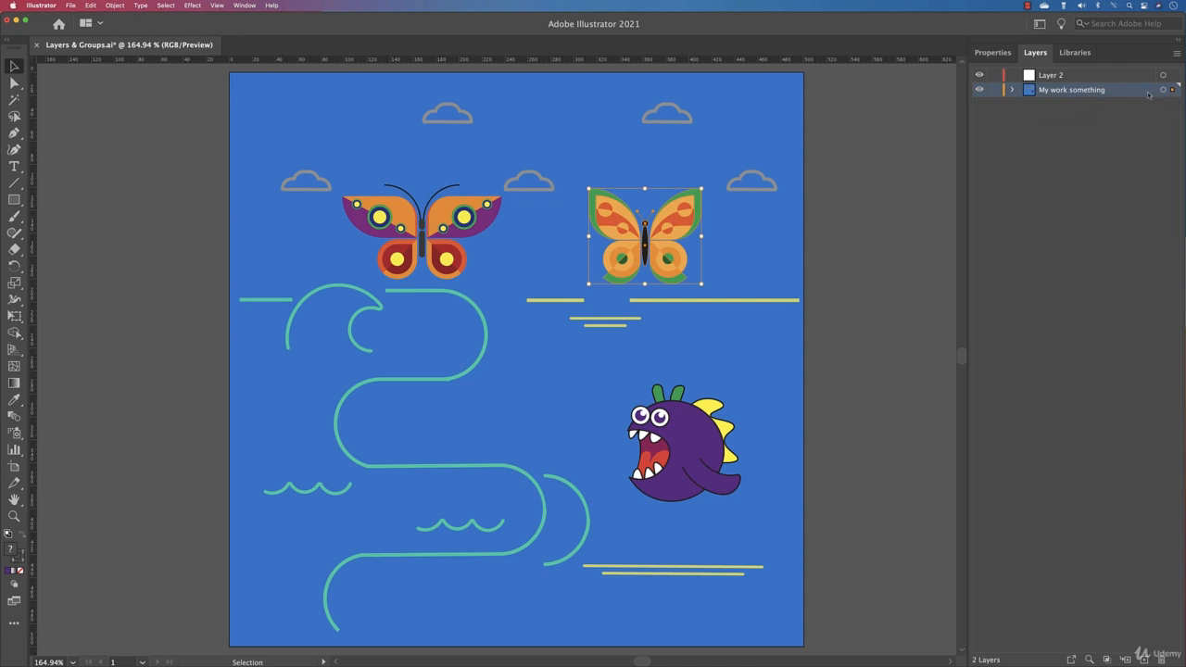
{"action": "left_click", "coordinate": [1012, 90]}
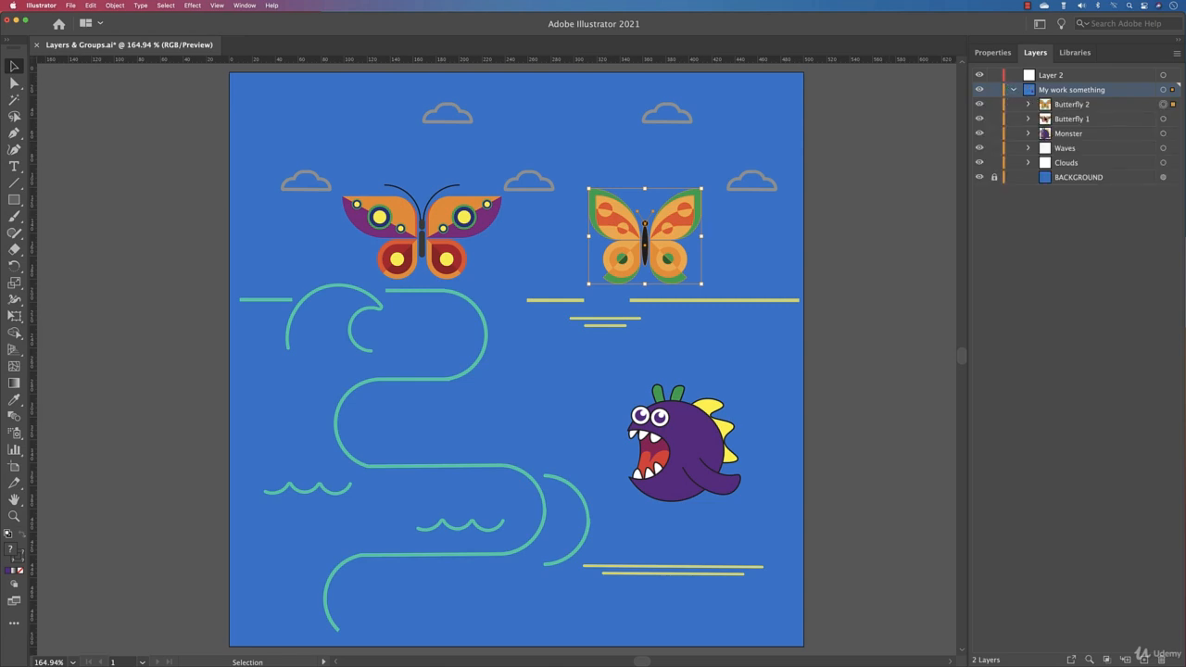
{"action": "left_click", "coordinate": [1081, 104]}
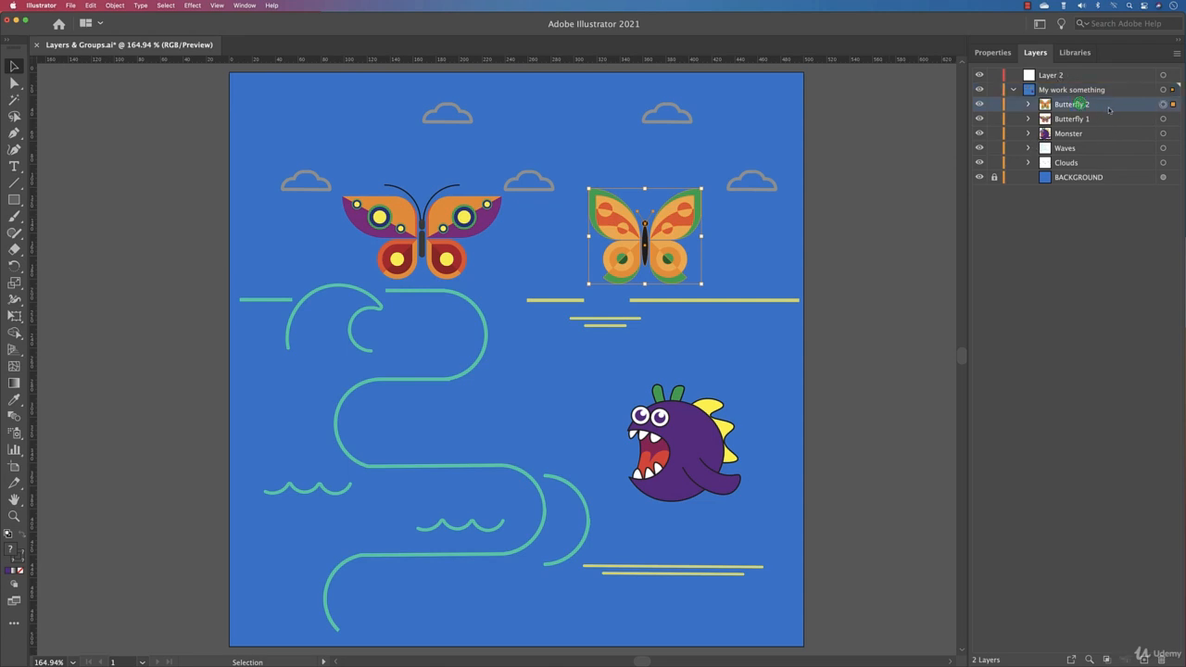
{"action": "left_click", "coordinate": [1164, 104]}
{"action": "left_click", "coordinate": [1081, 74]}
{"action": "left_click_drag", "start_coordinate": [1081, 74], "coordinate": [1081, 74]}
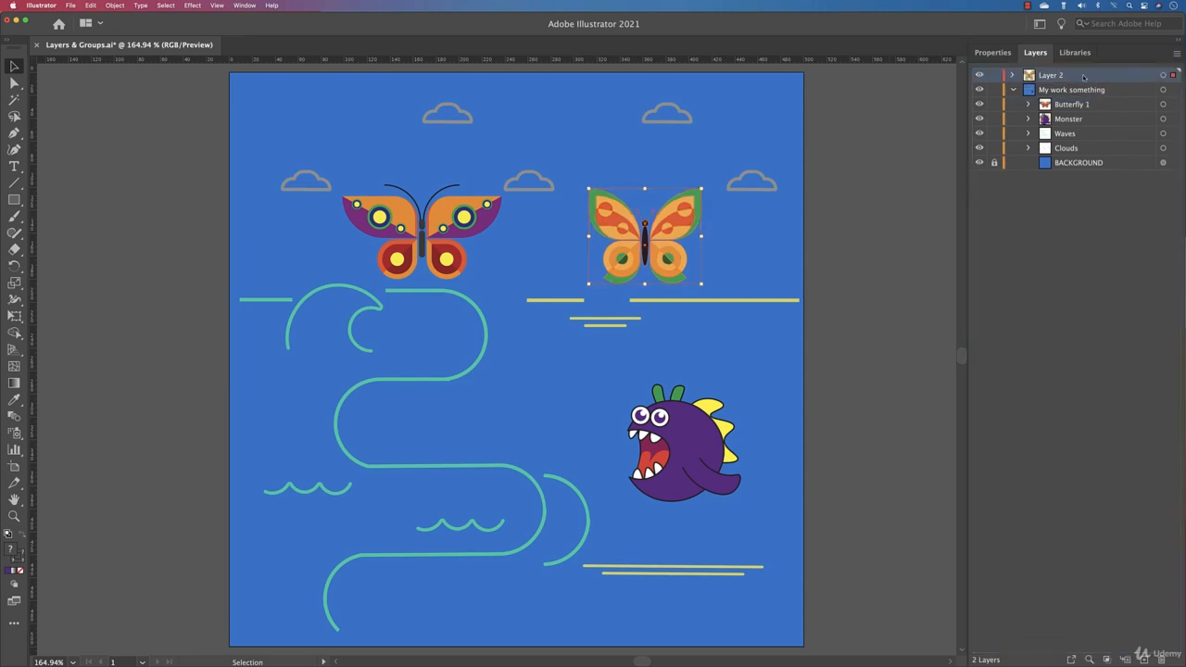
{"action": "key", "text": "super+z"}
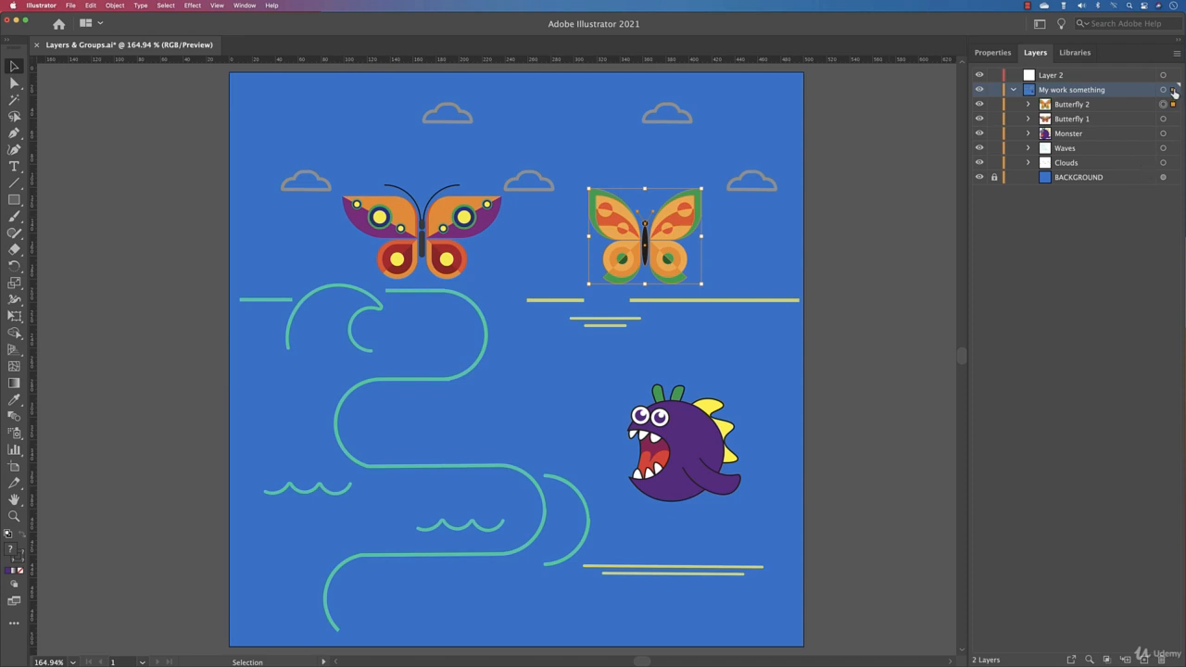
Collapse the My work something layer, try shifting the orange butterfly slightly on the artboard, and undo the shift.
{"action": "left_click", "coordinate": [1013, 89]}
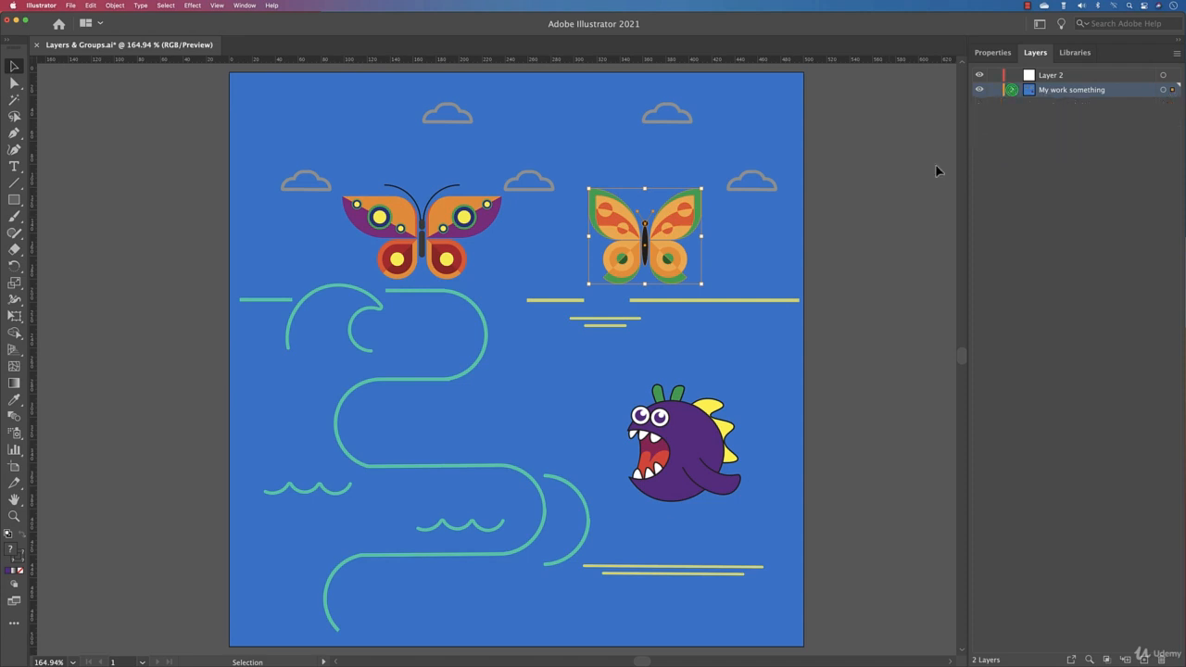
{"action": "left_click", "coordinate": [884, 210]}
{"action": "left_click", "coordinate": [651, 237]}
{"action": "left_click_drag", "start_coordinate": [654, 243], "coordinate": [669, 246]}
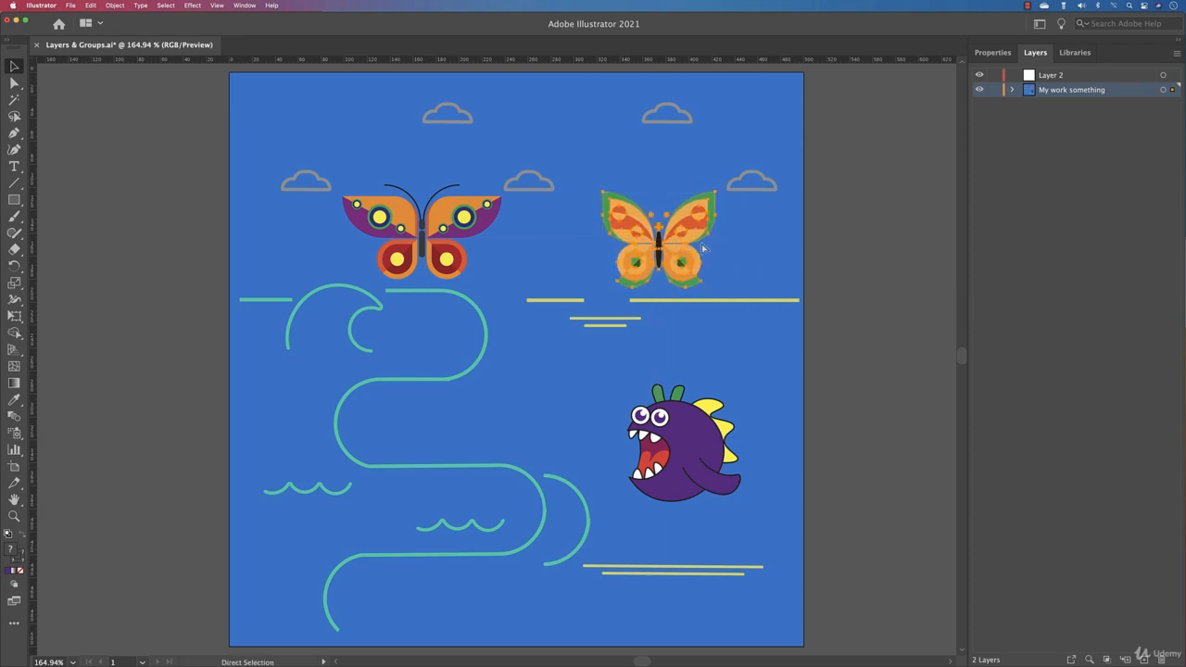
{"action": "key", "text": "super+z"}
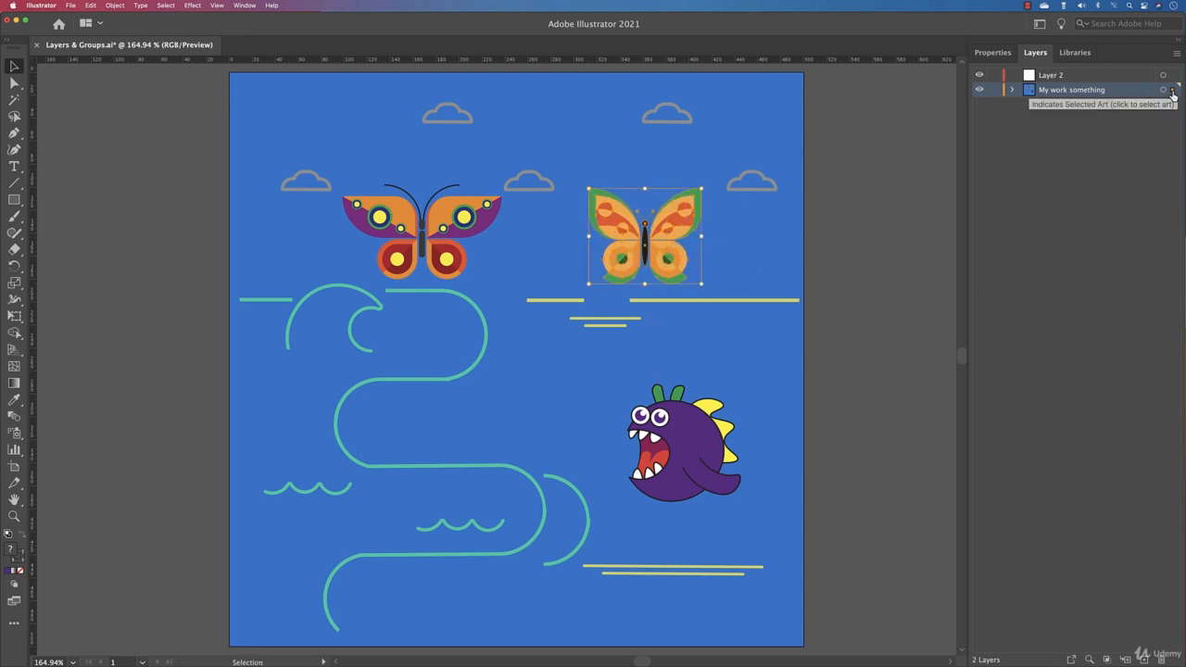
Move the Butterfly 2 and Butterfly 1 groups from My work something into Layer 2, with Butterfly 1 on top.
{"action": "left_click_drag", "start_coordinate": [1174, 92], "coordinate": [1173, 82]}
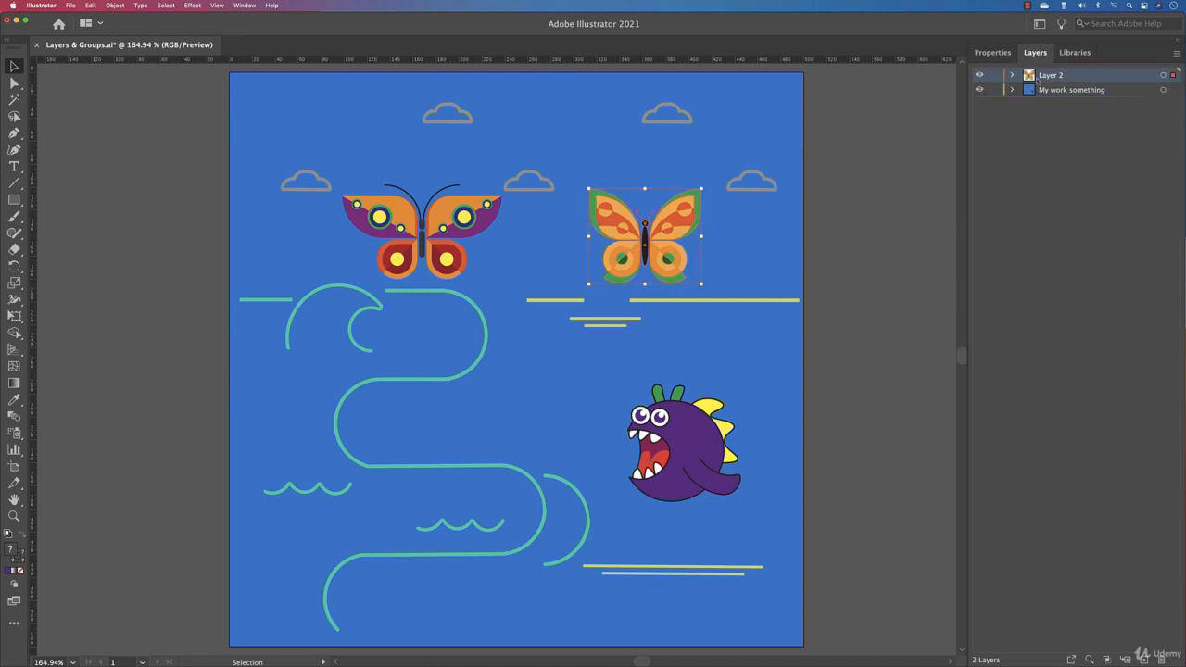
{"action": "left_click", "coordinate": [1013, 75]}
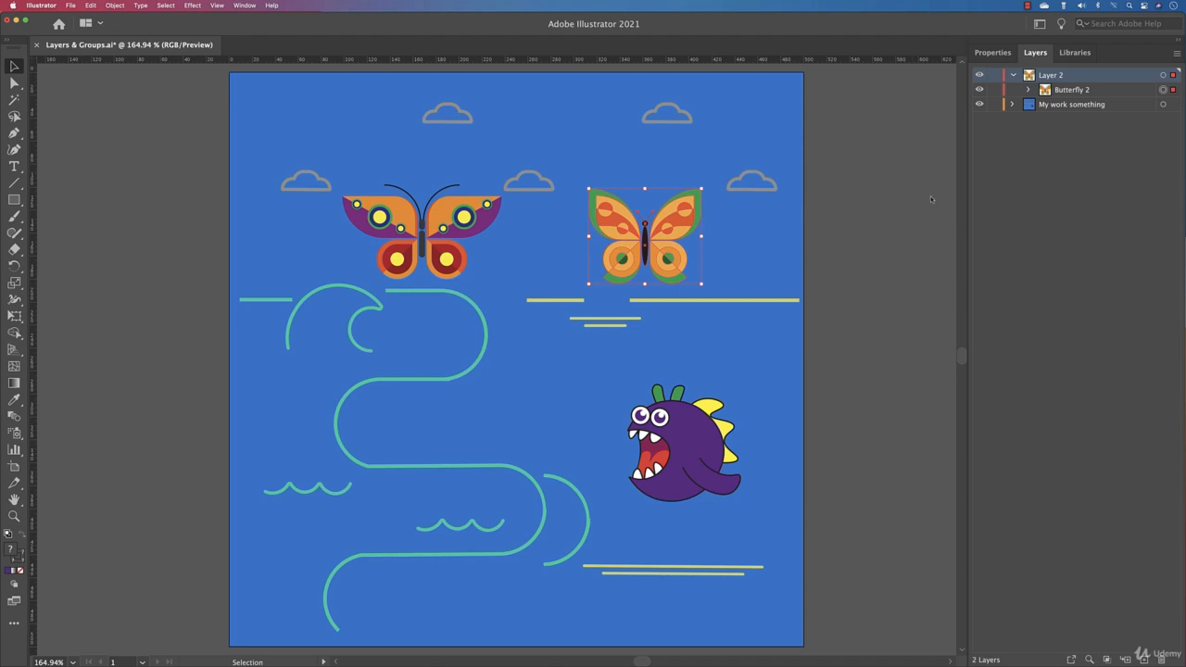
{"action": "left_click", "coordinate": [1012, 105]}
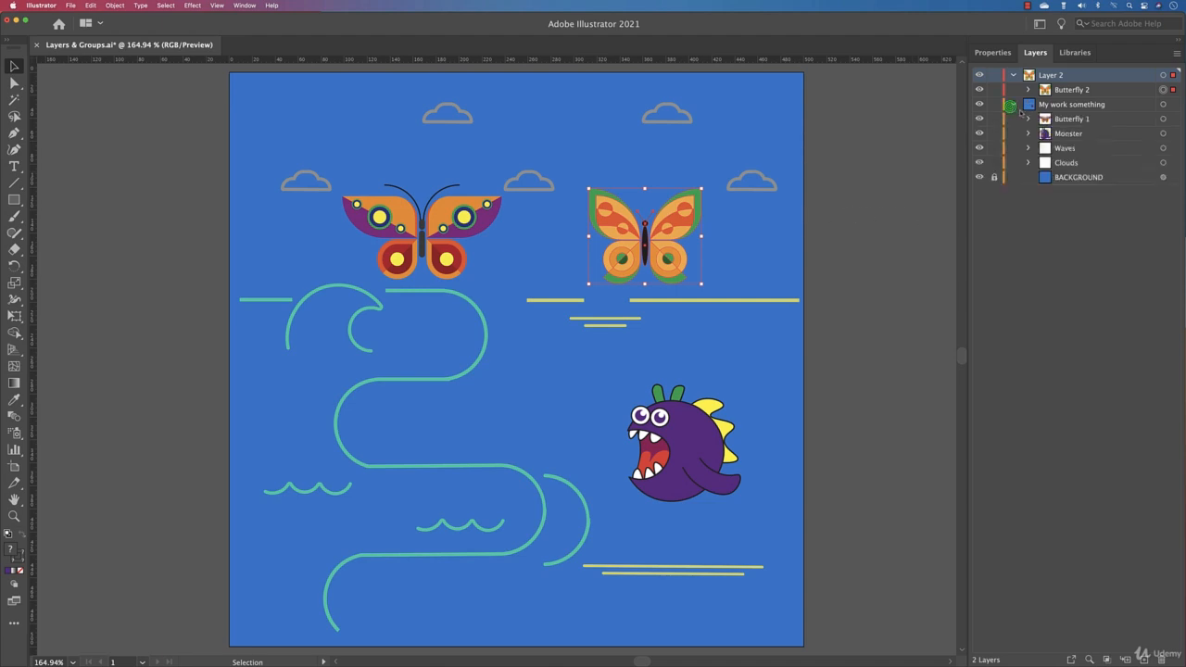
{"action": "left_click", "coordinate": [1163, 118]}
{"action": "left_click_drag", "start_coordinate": [1122, 118], "coordinate": [1100, 80]}
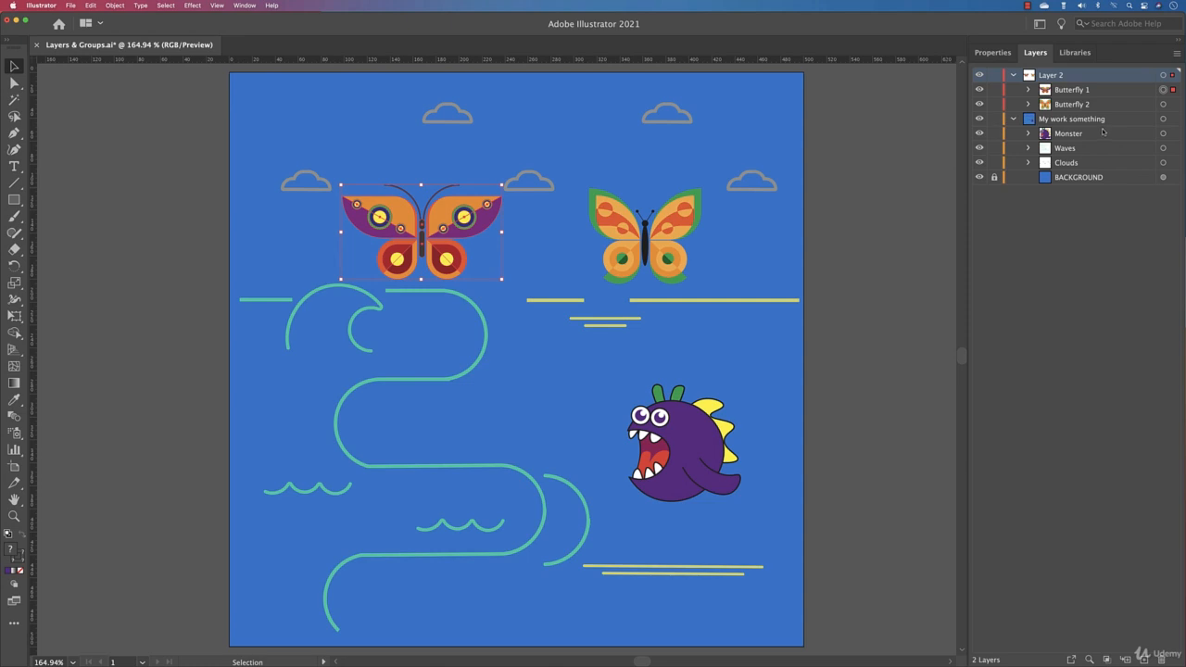
Rename Layer 2 as Butterflies.
{"action": "double_click", "coordinate": [1056, 75]}
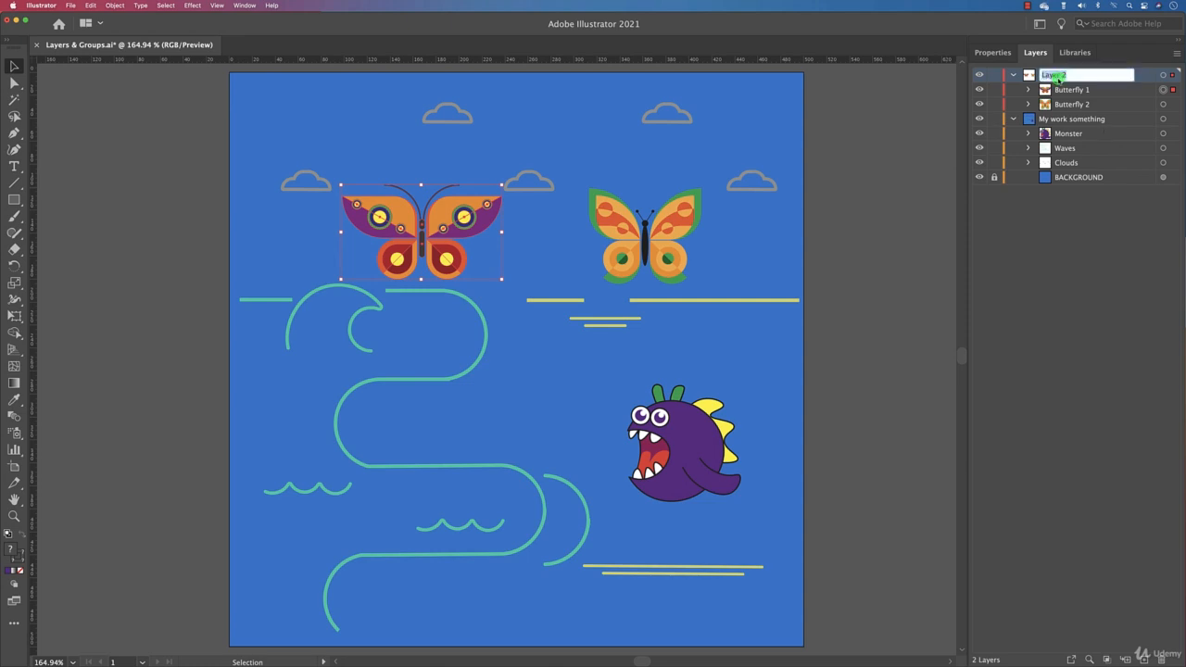
{"action": "type", "text": "Butterflies"}
{"action": "key", "text": "Return"}
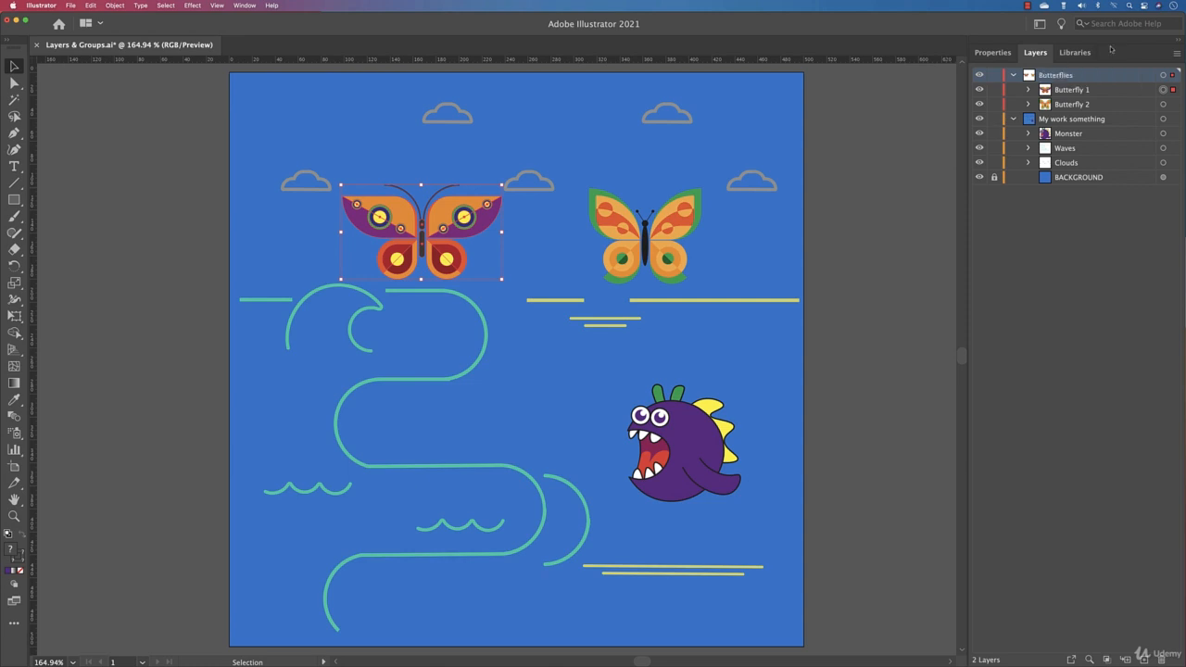
Add another new layer and nest it inside the Butterflies layer, above Butterfly 1.
{"action": "left_click", "coordinate": [1071, 91]}
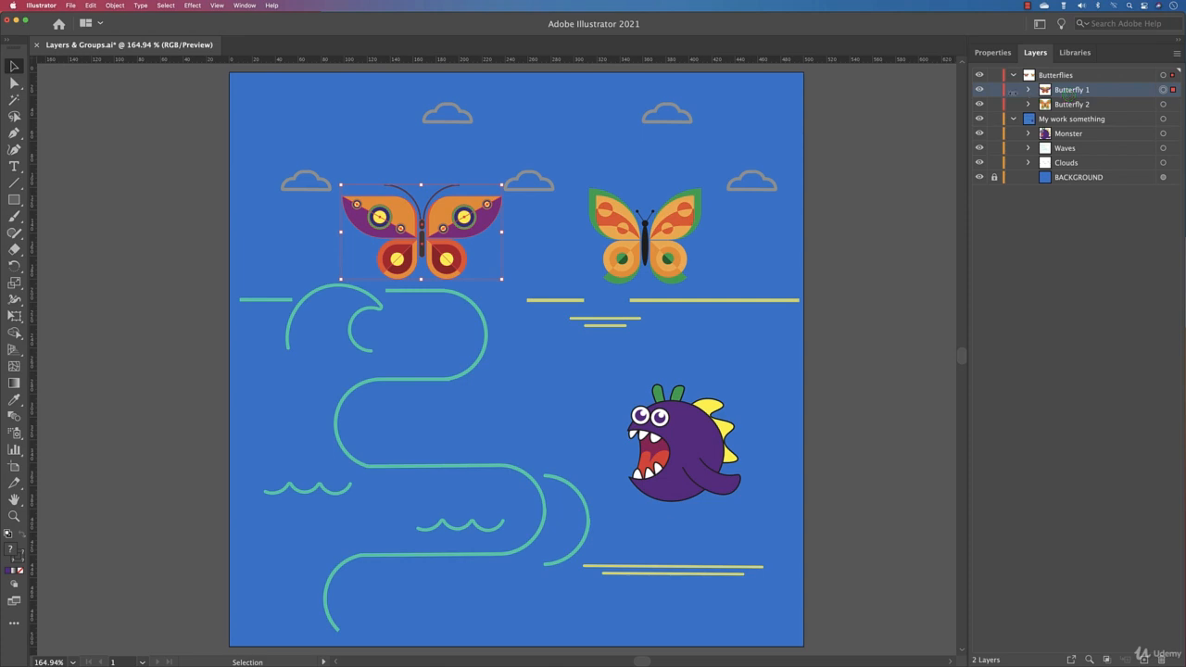
{"action": "left_click", "coordinate": [1163, 105]}
{"action": "left_click", "coordinate": [1072, 77]}
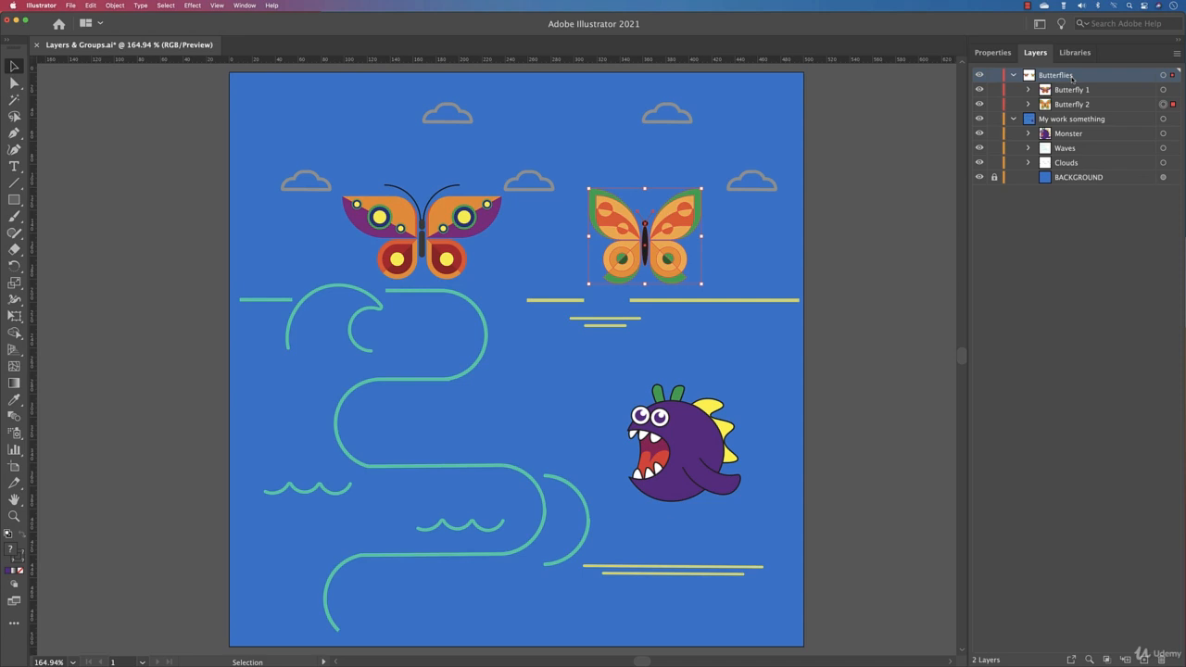
{"action": "left_click", "coordinate": [1142, 659]}
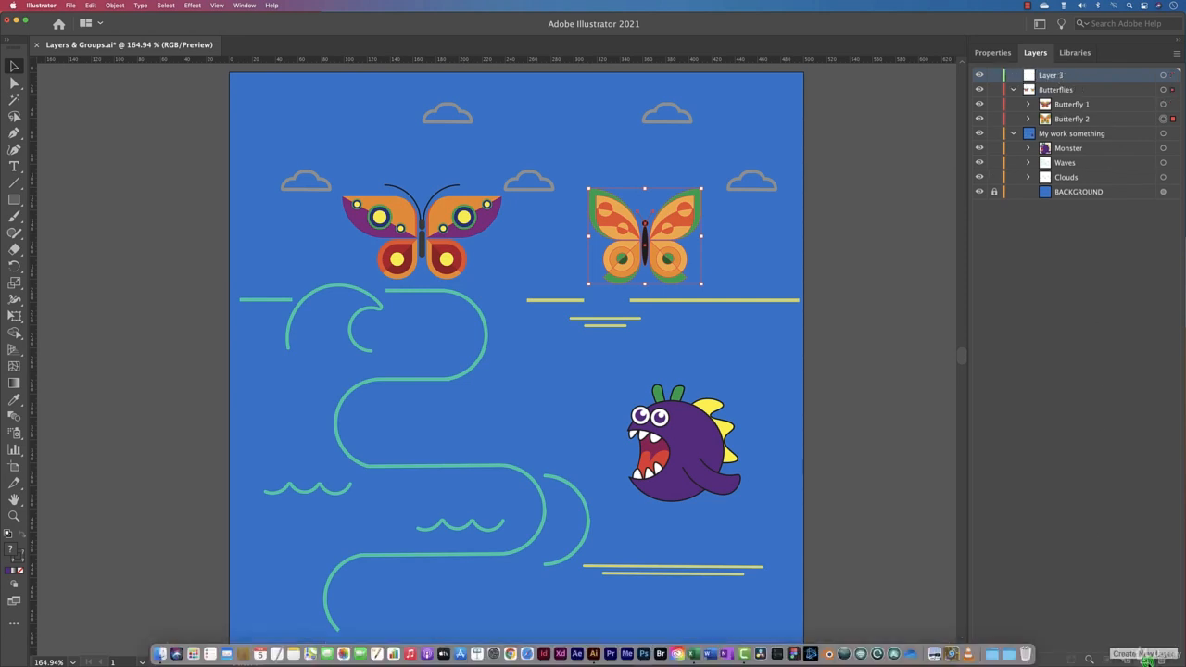
{"action": "left_click", "coordinate": [1051, 89]}
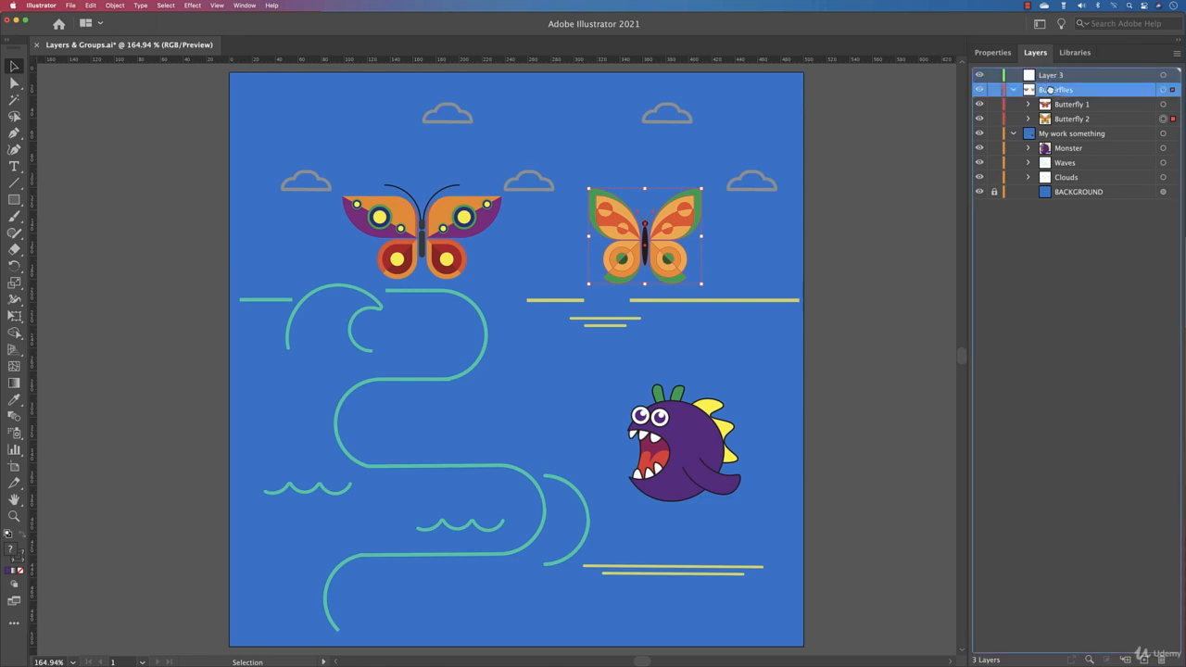
{"action": "left_click_drag", "start_coordinate": [1050, 75], "coordinate": [1064, 91]}
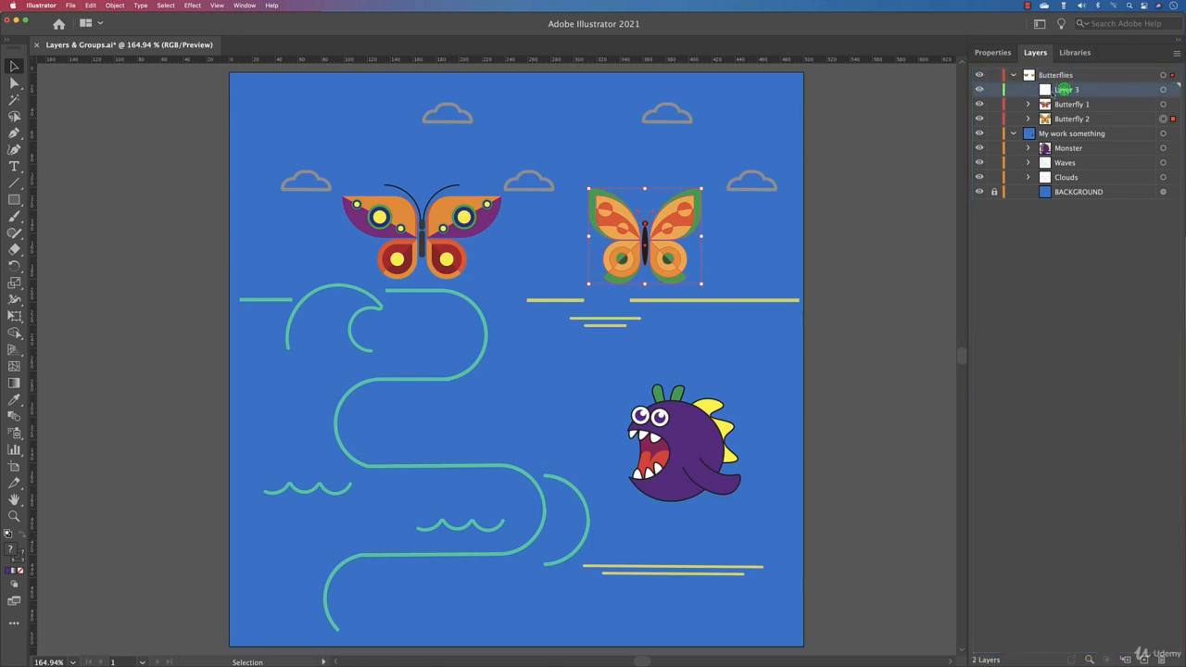
{"action": "left_click", "coordinate": [1163, 89]}
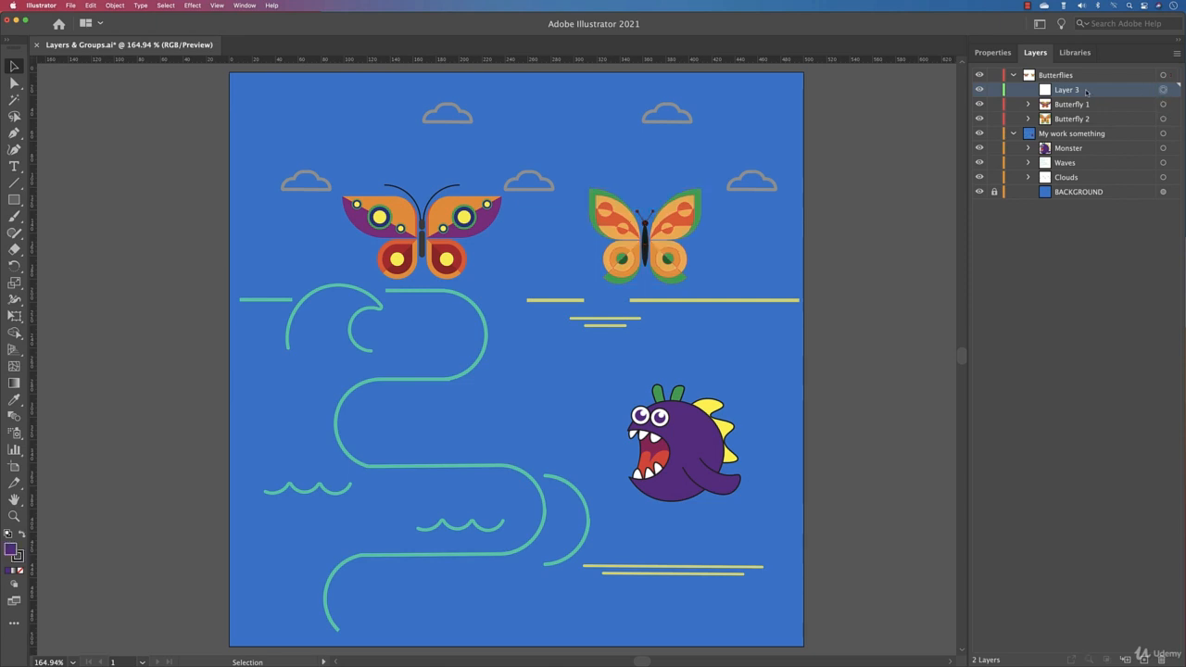
{"action": "left_click", "coordinate": [1048, 76]}
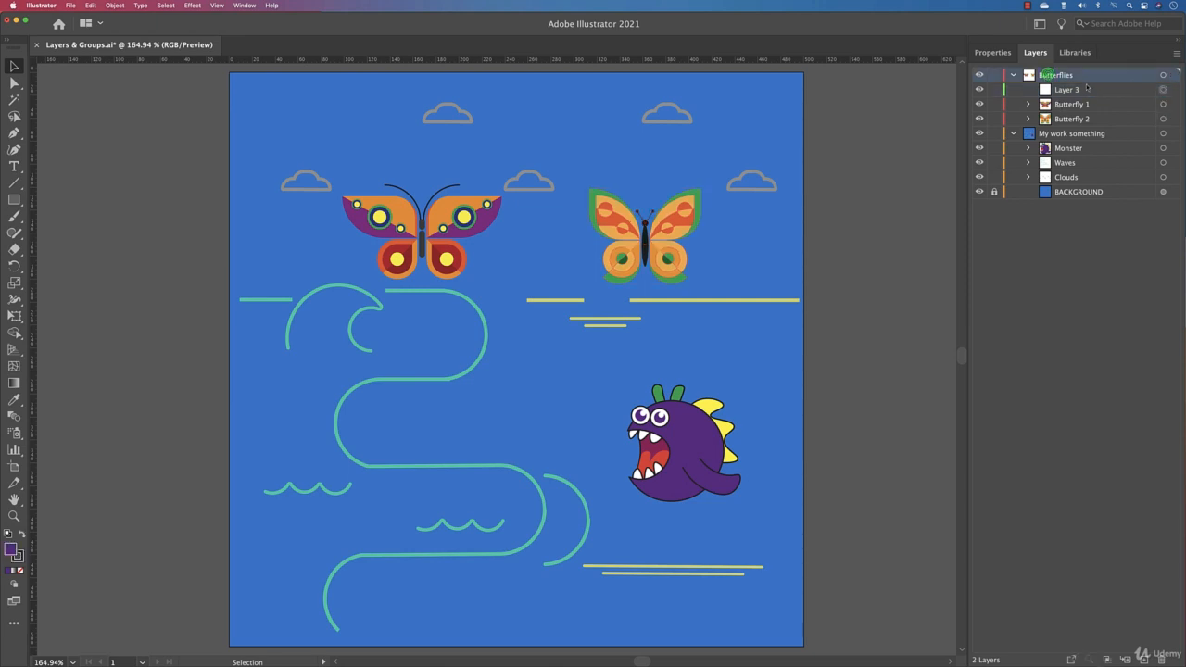
Move the Butterfly 1 group into the nested Layer 3 and inspect the nested contents.
{"action": "left_click", "coordinate": [1091, 104]}
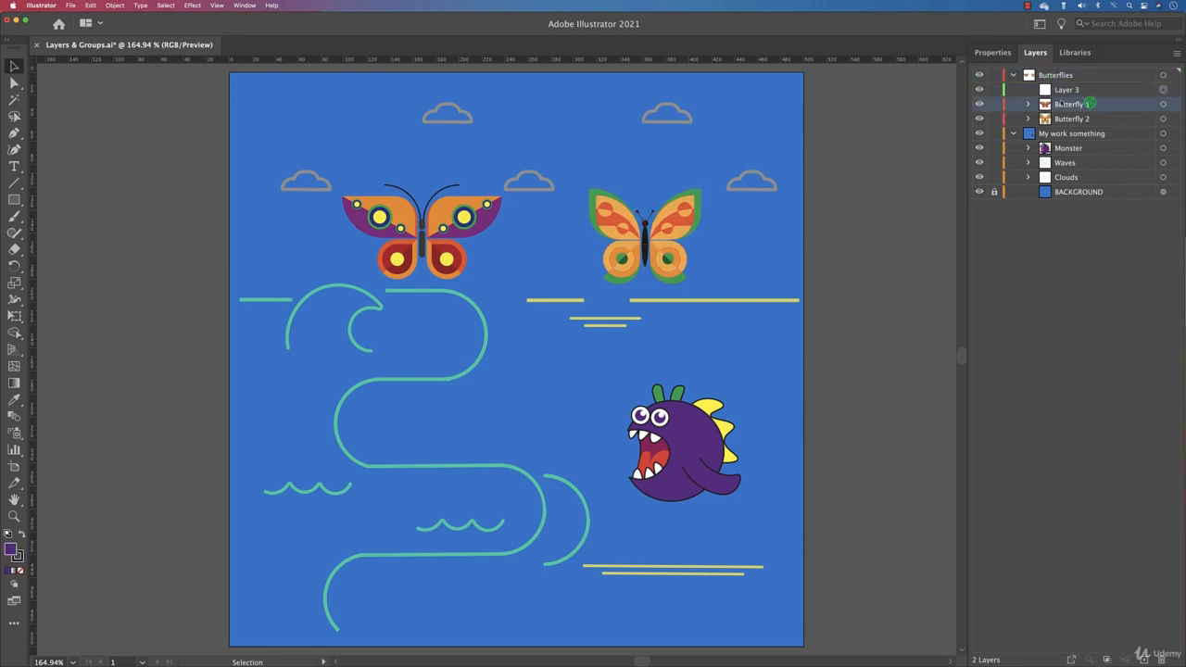
{"action": "left_click", "coordinate": [1163, 103]}
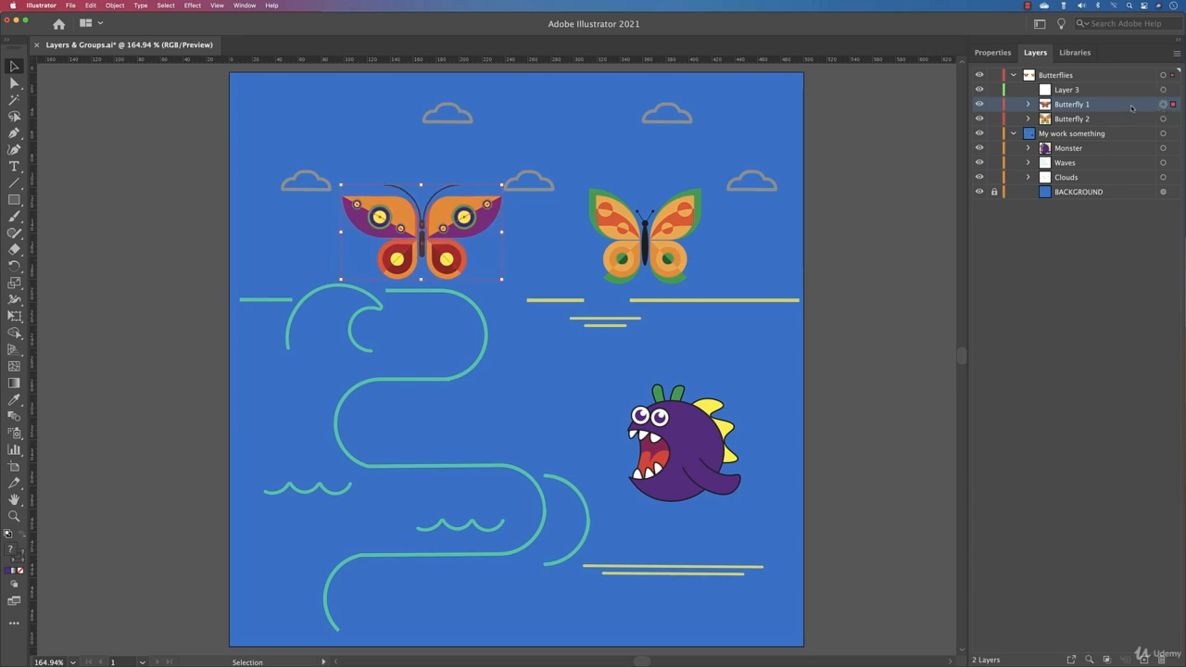
{"action": "left_click_drag", "start_coordinate": [1135, 107], "coordinate": [1128, 91]}
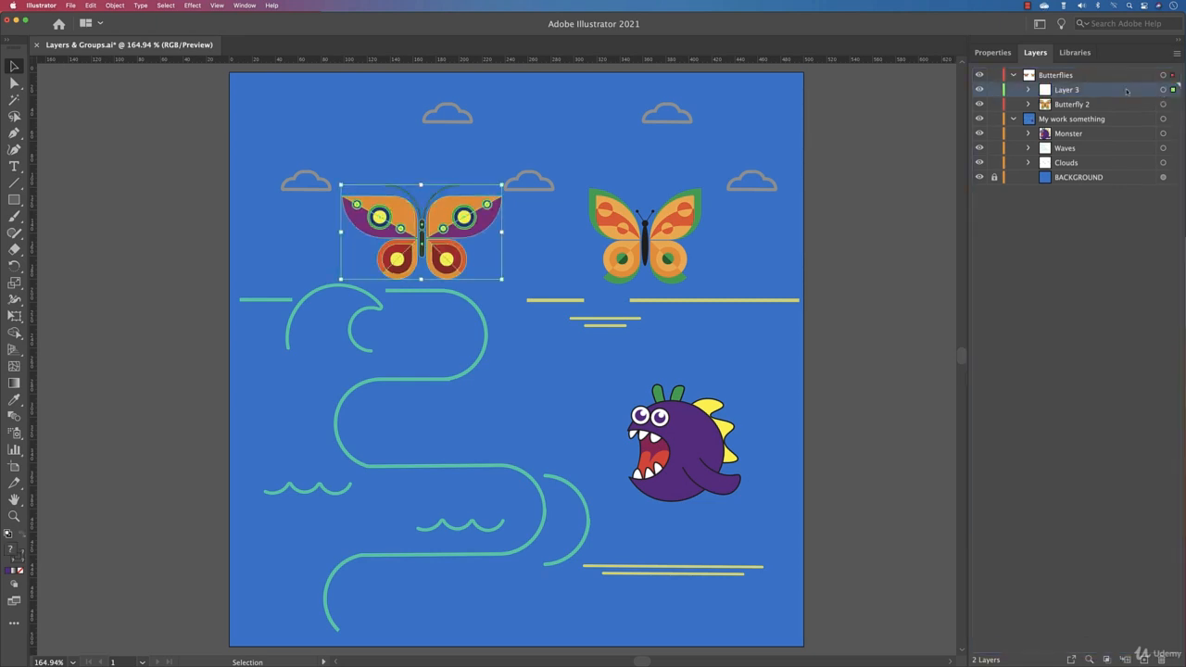
{"action": "left_click", "coordinate": [1028, 90]}
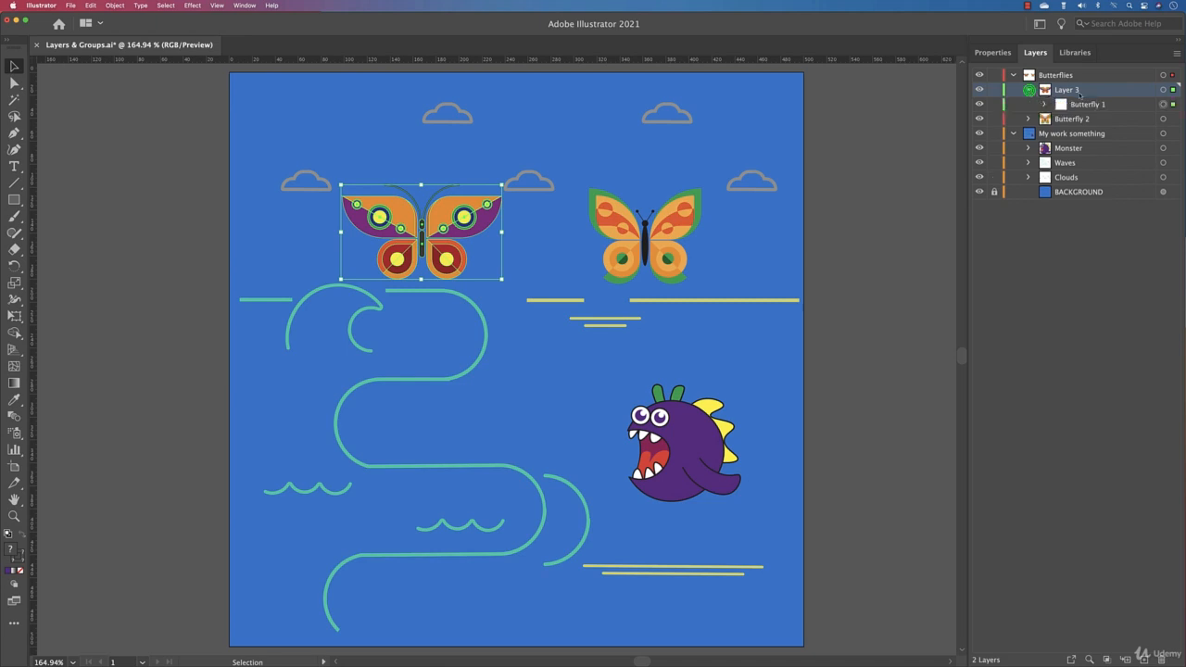
{"action": "left_click", "coordinate": [1045, 105]}
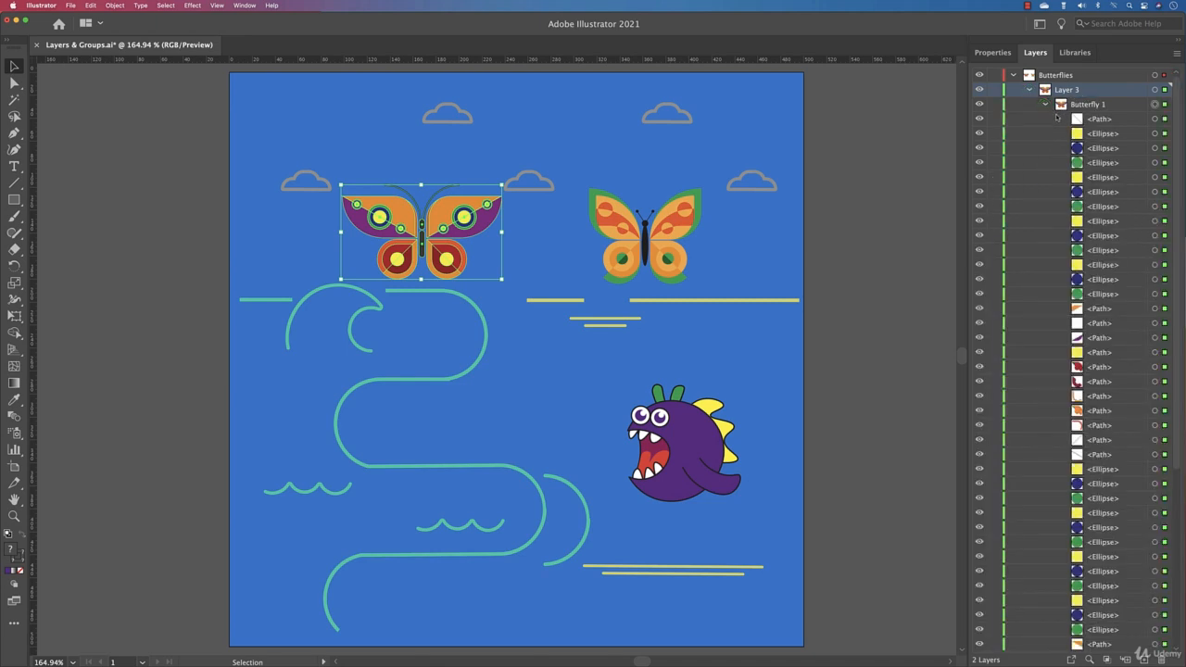
{"action": "left_click", "coordinate": [1046, 105]}
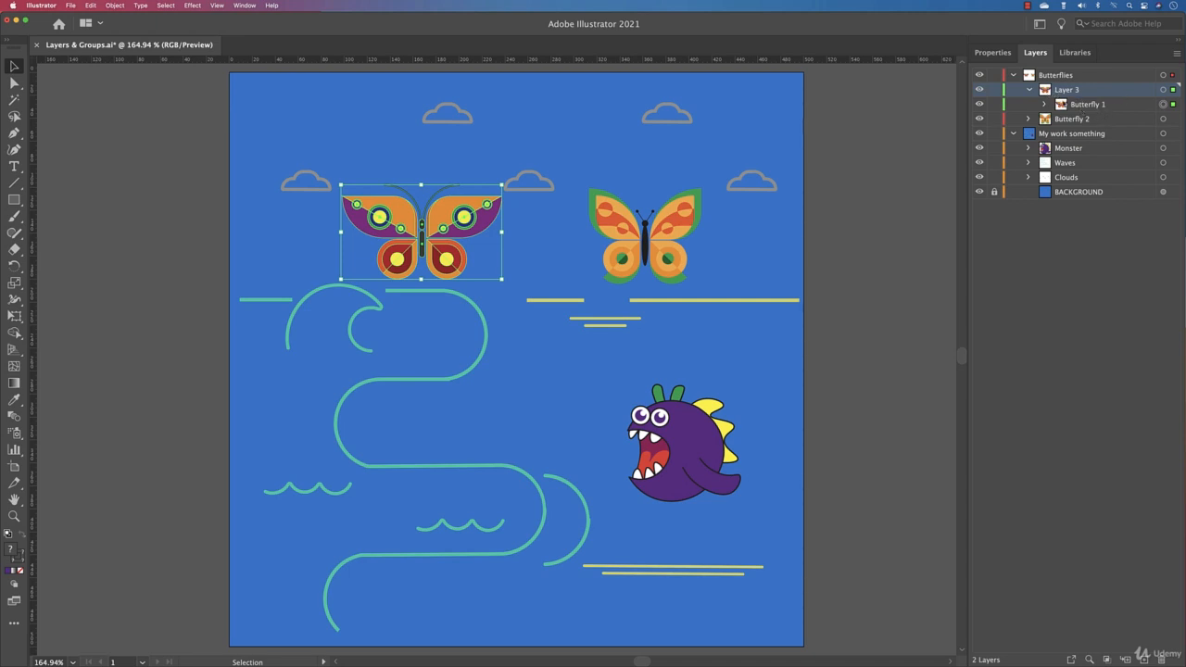
Move Butterfly 1 back out of Layer 3 to the top of the Butterflies layer and delete the empty Layer 3.
{"action": "left_click", "coordinate": [1084, 107]}
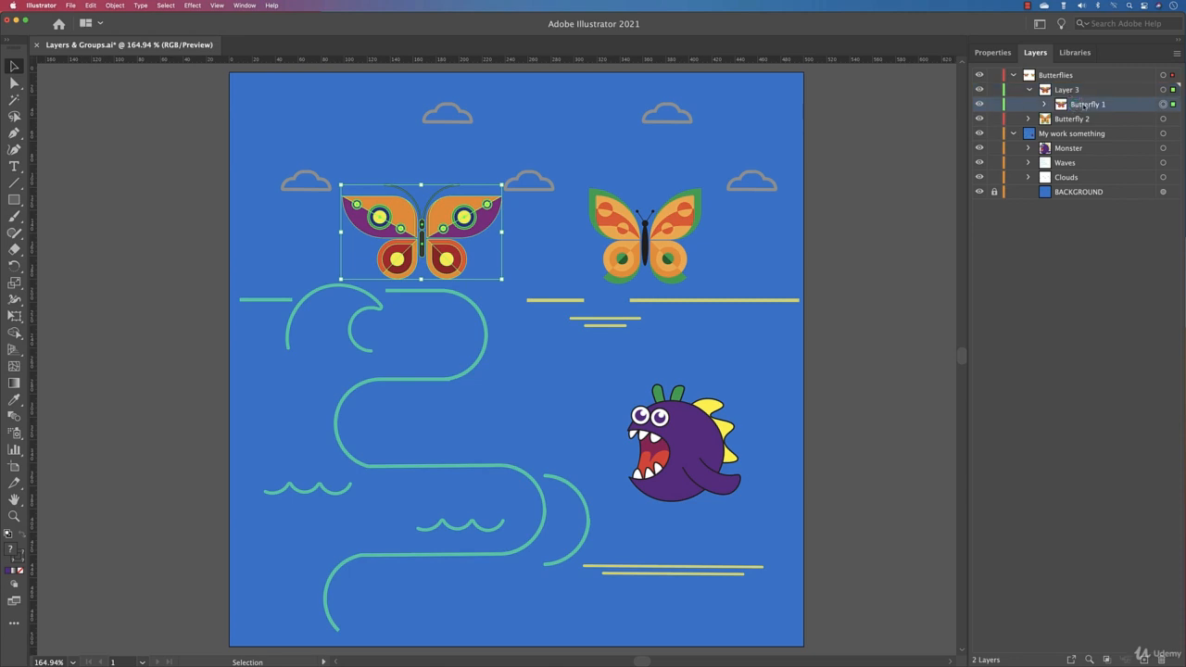
{"action": "left_click_drag", "start_coordinate": [1083, 104], "coordinate": [1073, 77]}
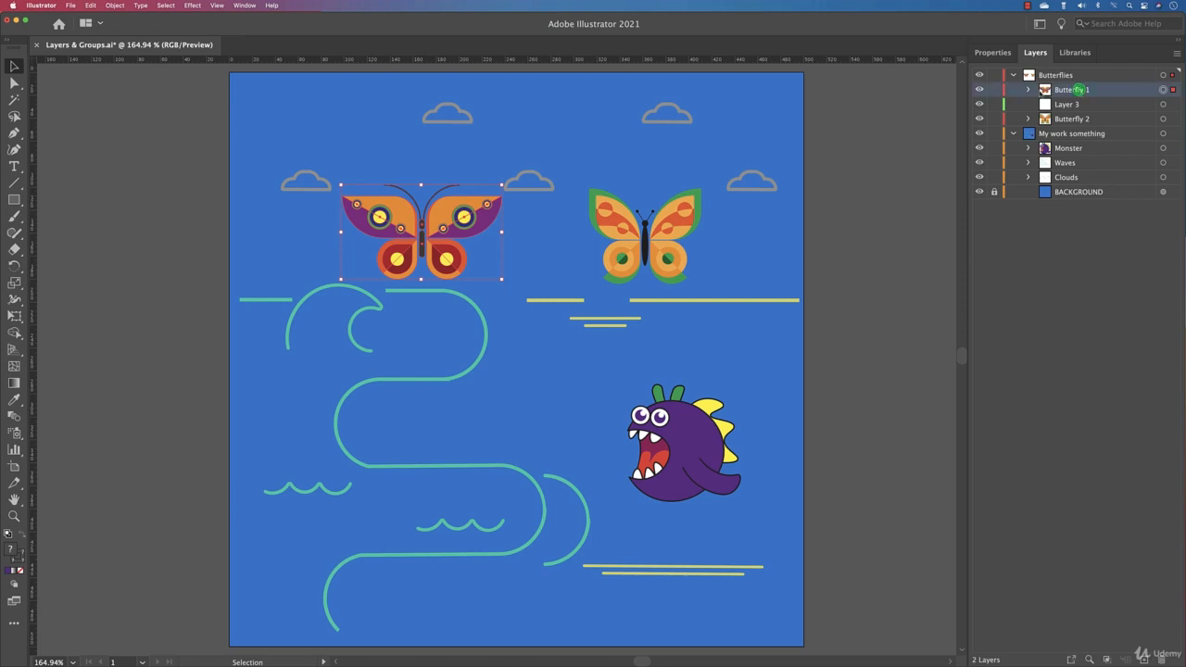
{"action": "left_click", "coordinate": [1094, 109]}
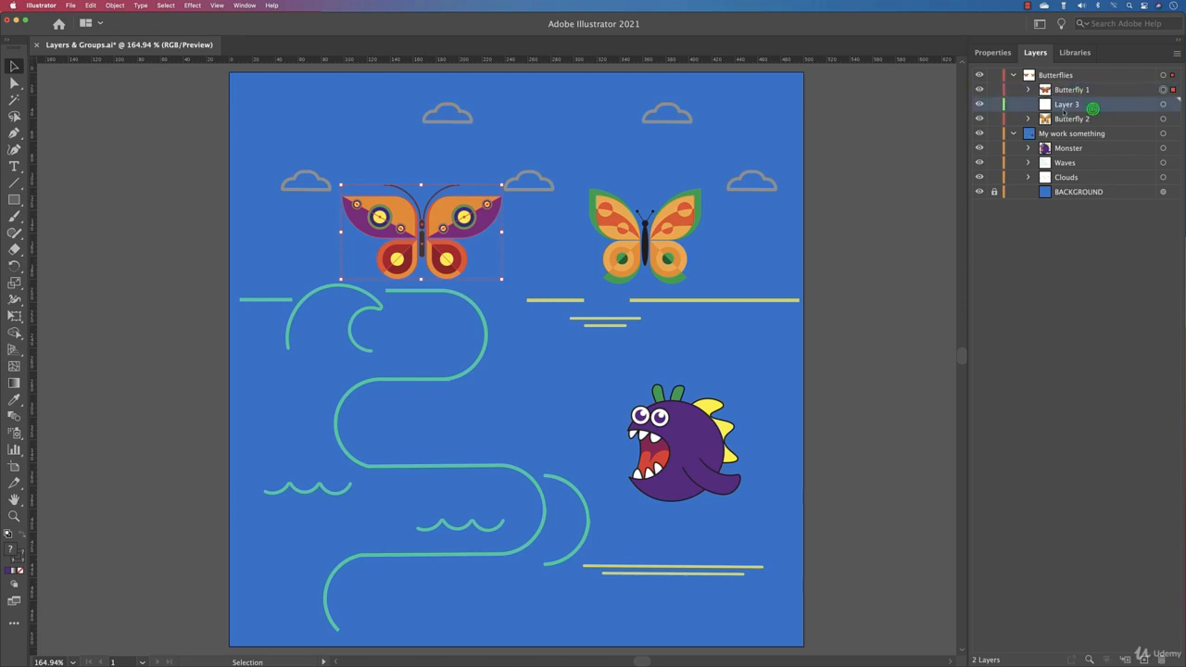
{"action": "left_click", "coordinate": [1164, 107]}
{"action": "left_click", "coordinate": [1139, 105]}
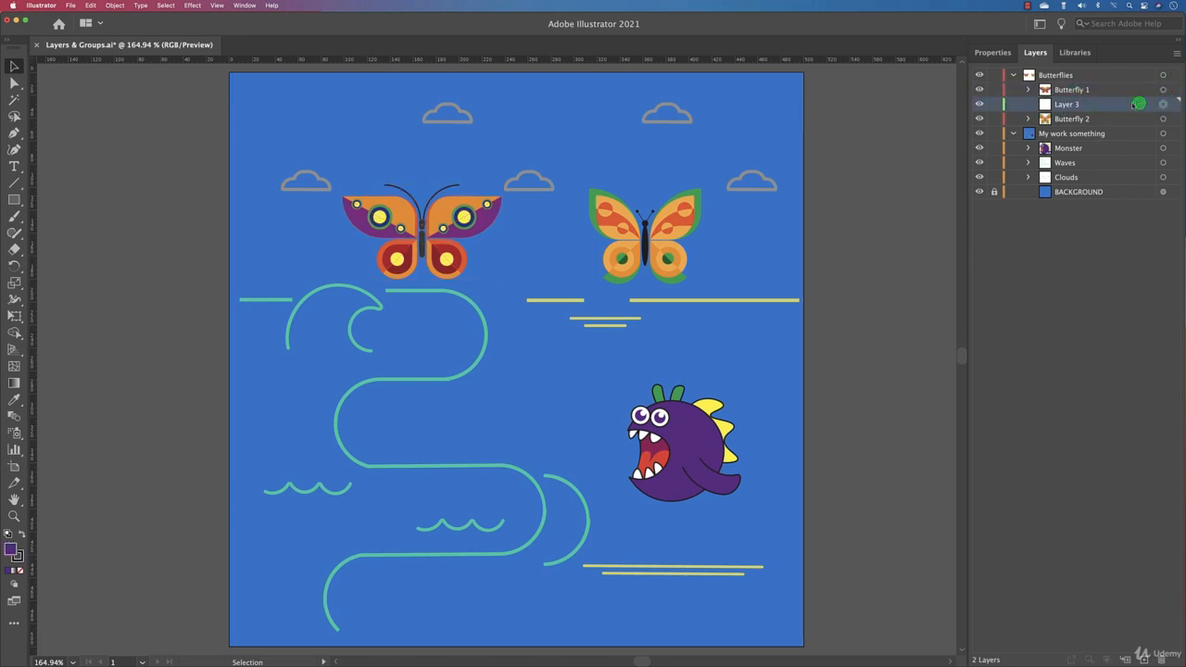
{"action": "left_click", "coordinate": [1162, 659]}
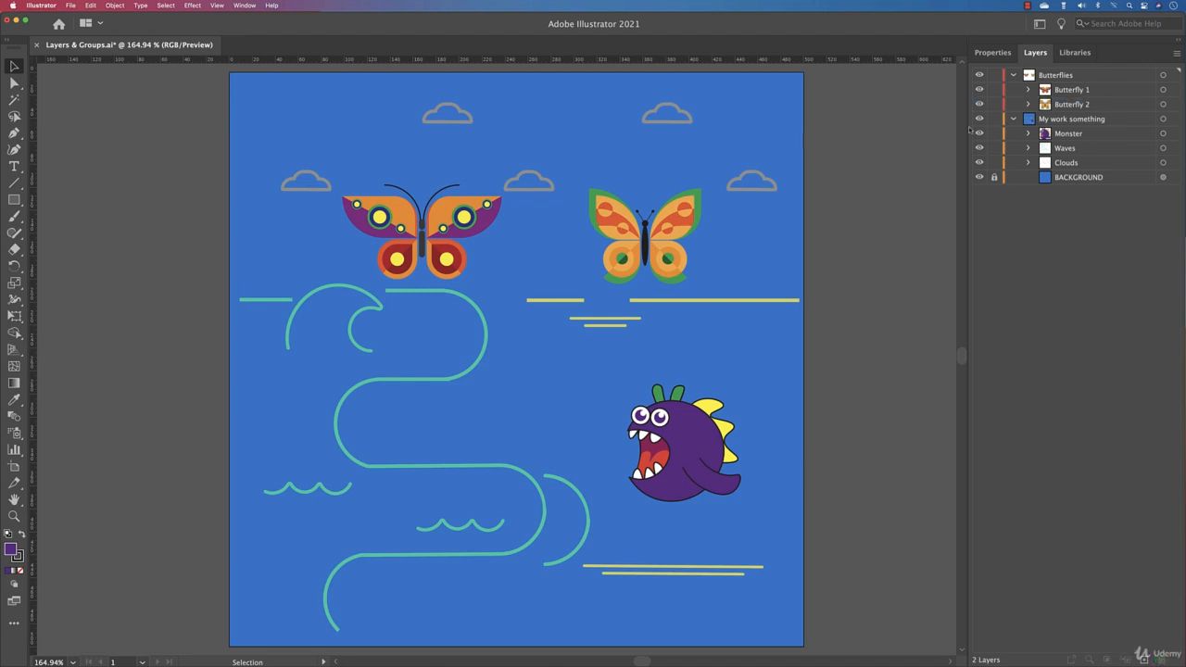
{"action": "left_click", "coordinate": [1033, 67]}
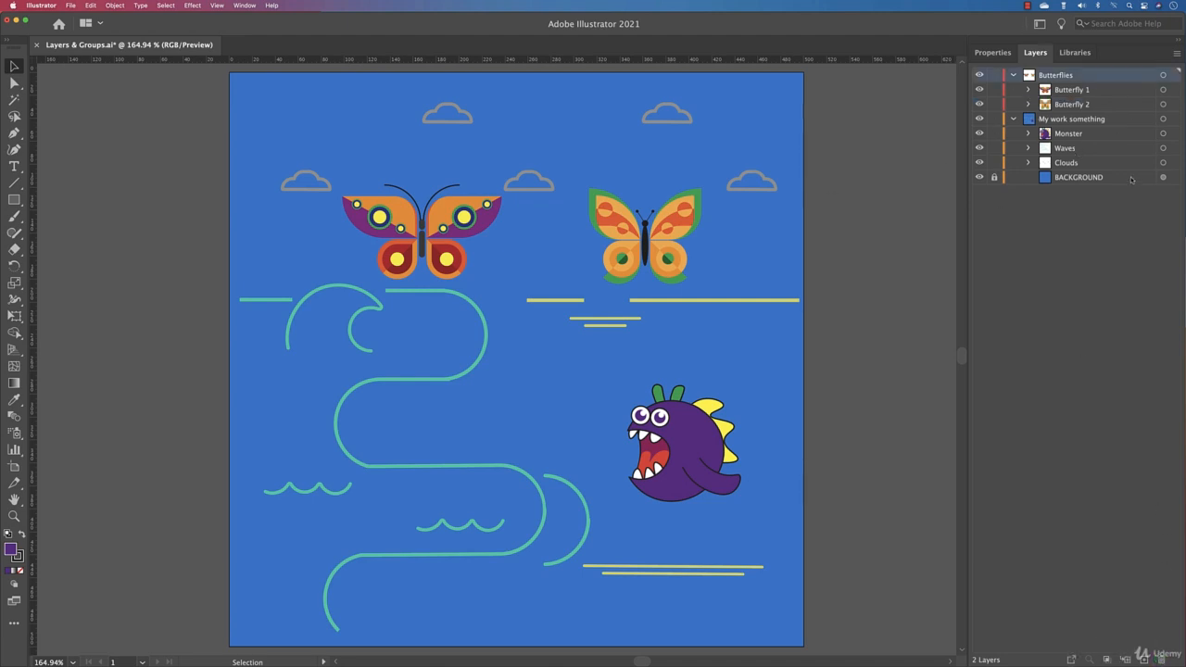
{"action": "left_click", "coordinate": [1079, 123]}
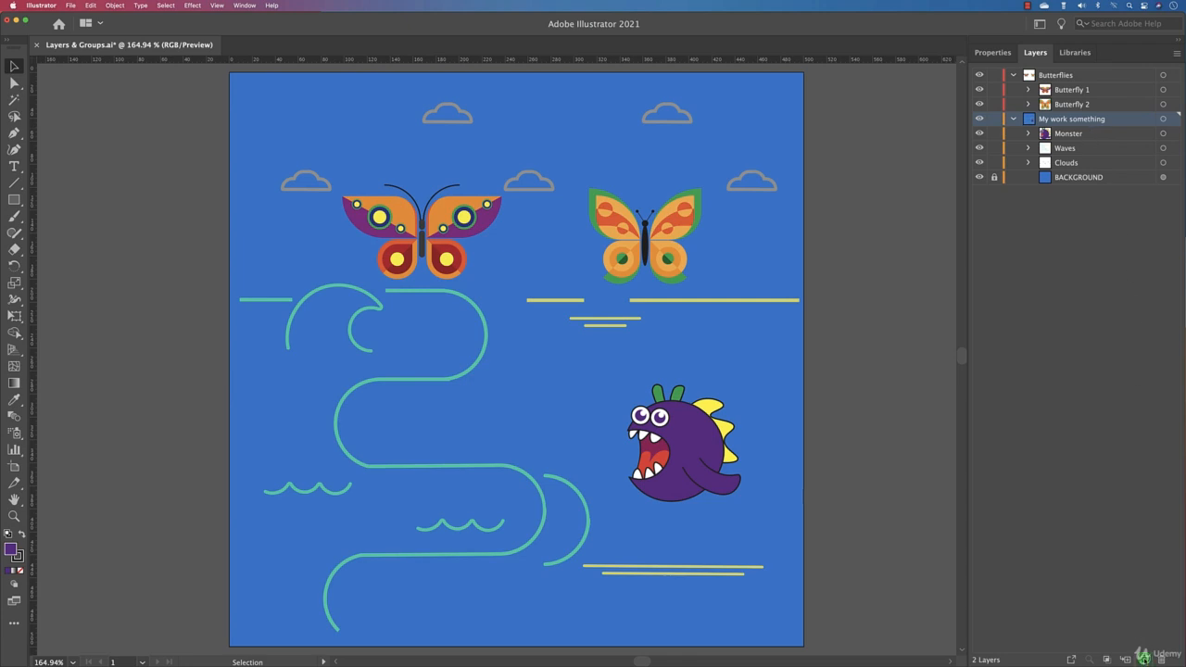
{"action": "left_click", "coordinate": [1142, 659]}
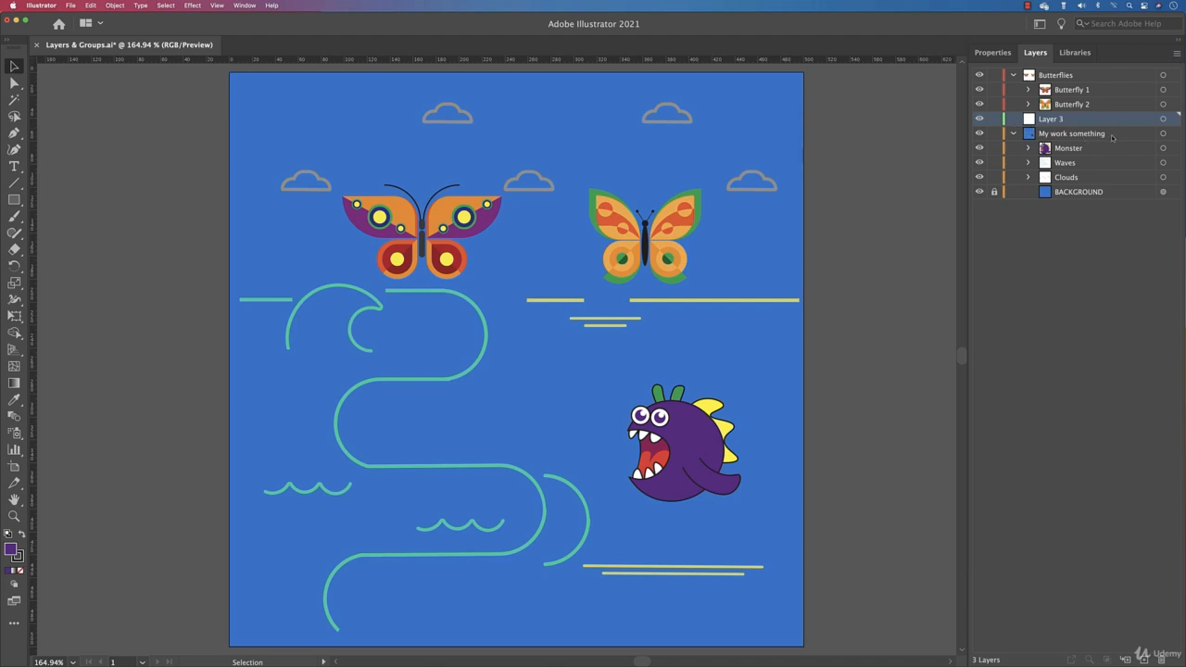
{"action": "key", "text": "super+z"}
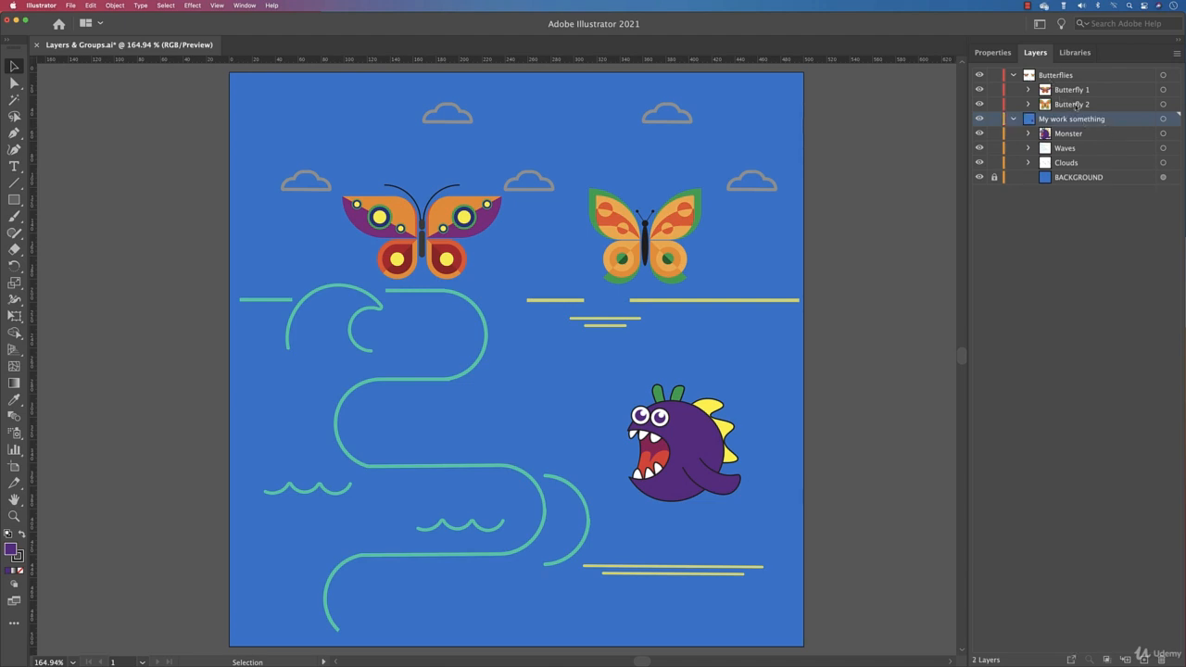
Create a sublayer inside My work something and move the Monster group into it.
{"action": "left_click", "coordinate": [1163, 119]}
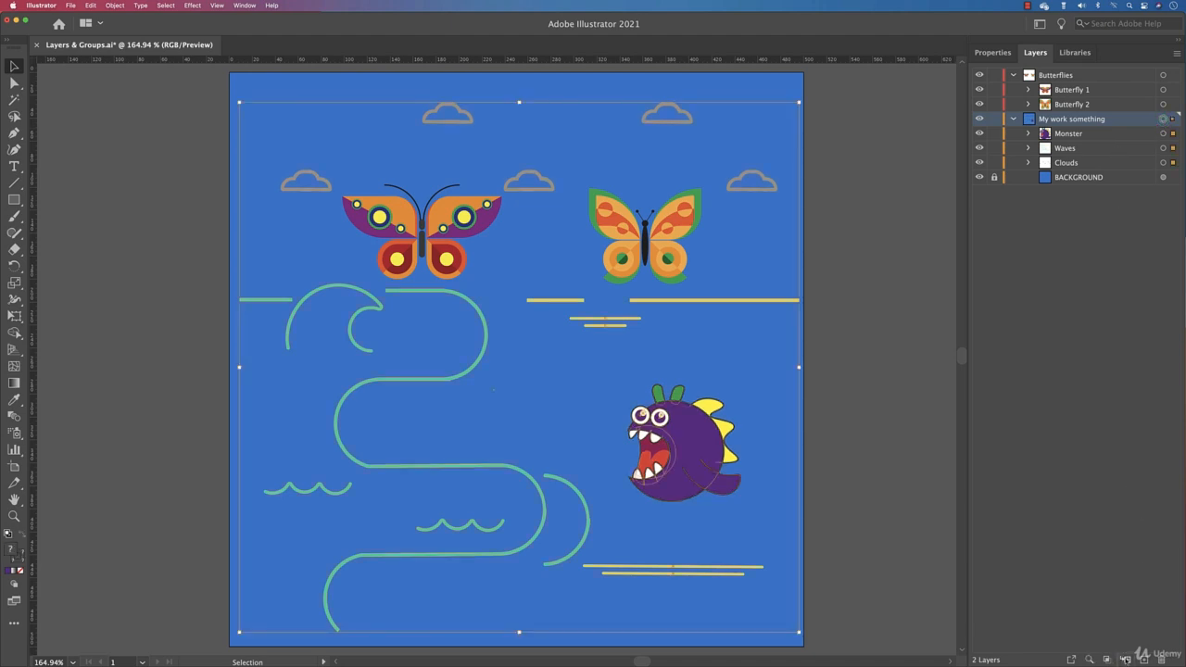
{"action": "left_click", "coordinate": [1126, 660]}
{"action": "left_click_drag", "start_coordinate": [1067, 147], "coordinate": [1071, 133]}
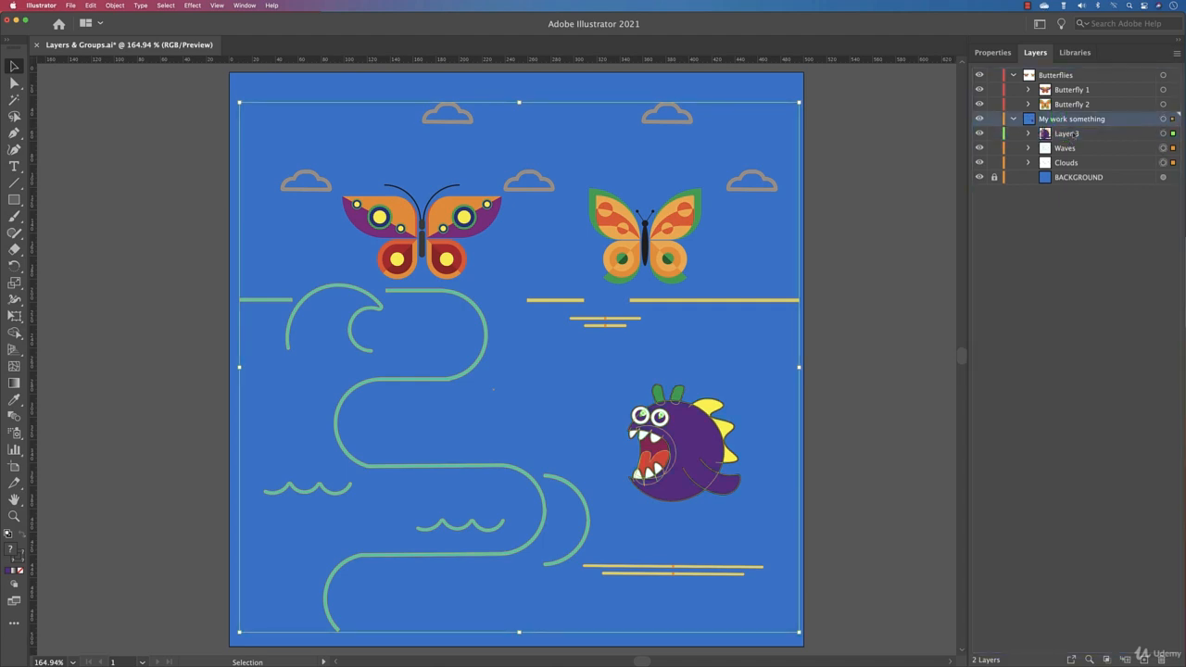
{"action": "left_click", "coordinate": [1027, 135]}
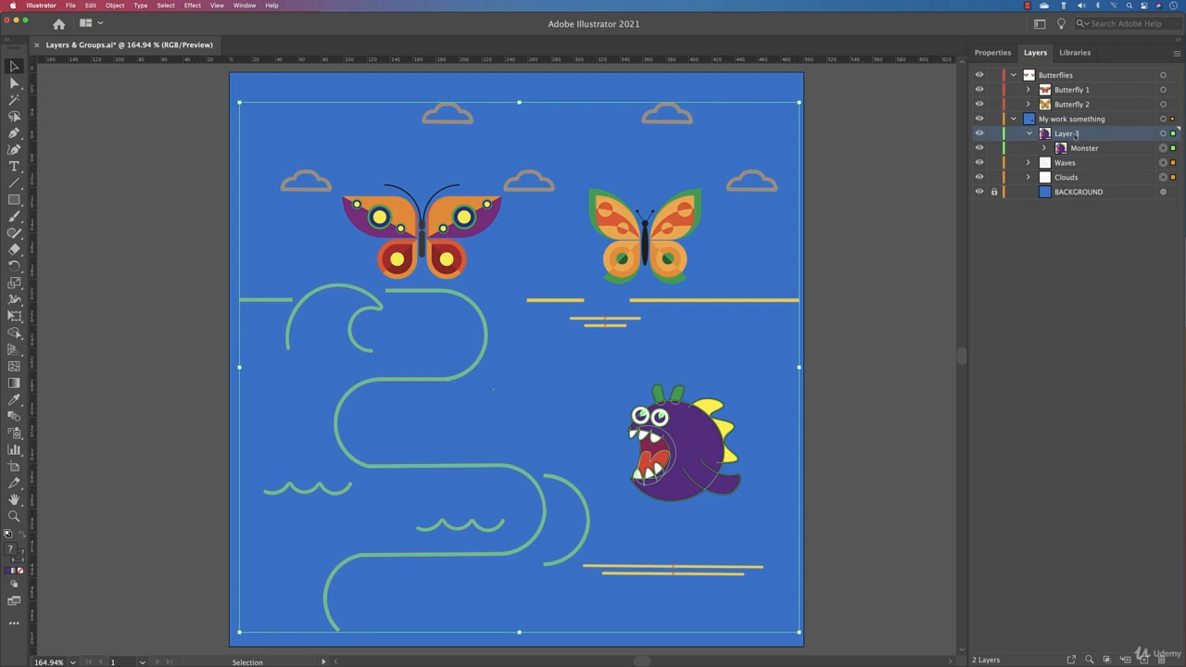
Rename the Layer 3 sublayer as Monster and collapse its contents.
{"action": "double_click", "coordinate": [1068, 133]}
{"action": "type", "text": "Monster"}
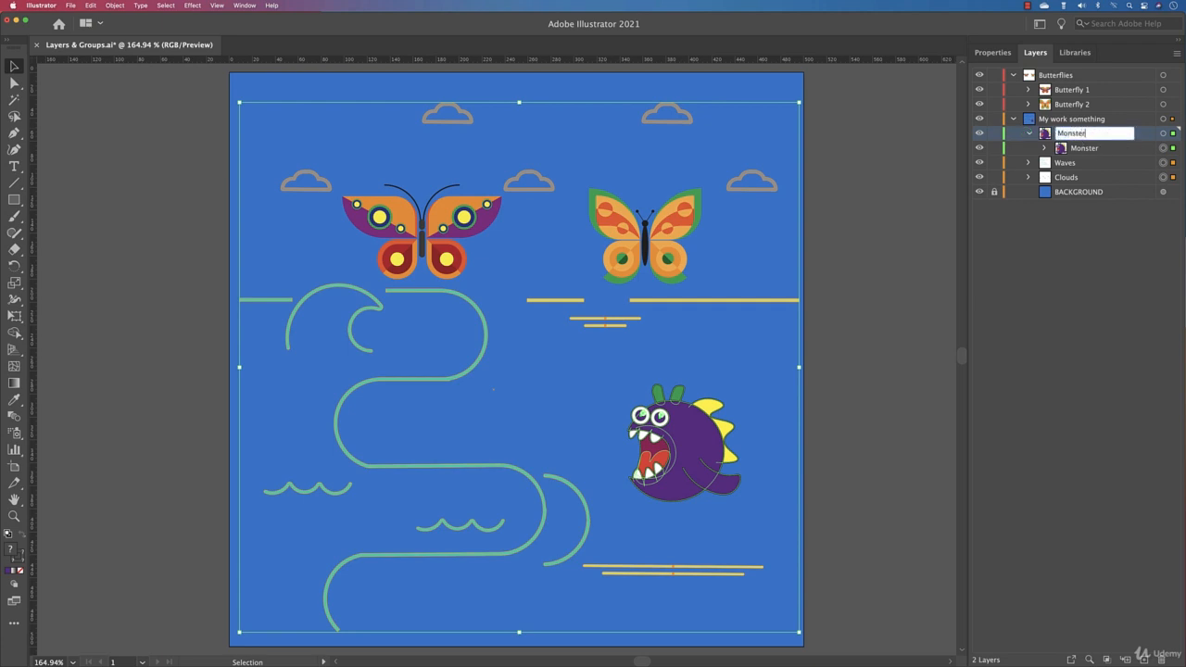
{"action": "key", "text": "Return"}
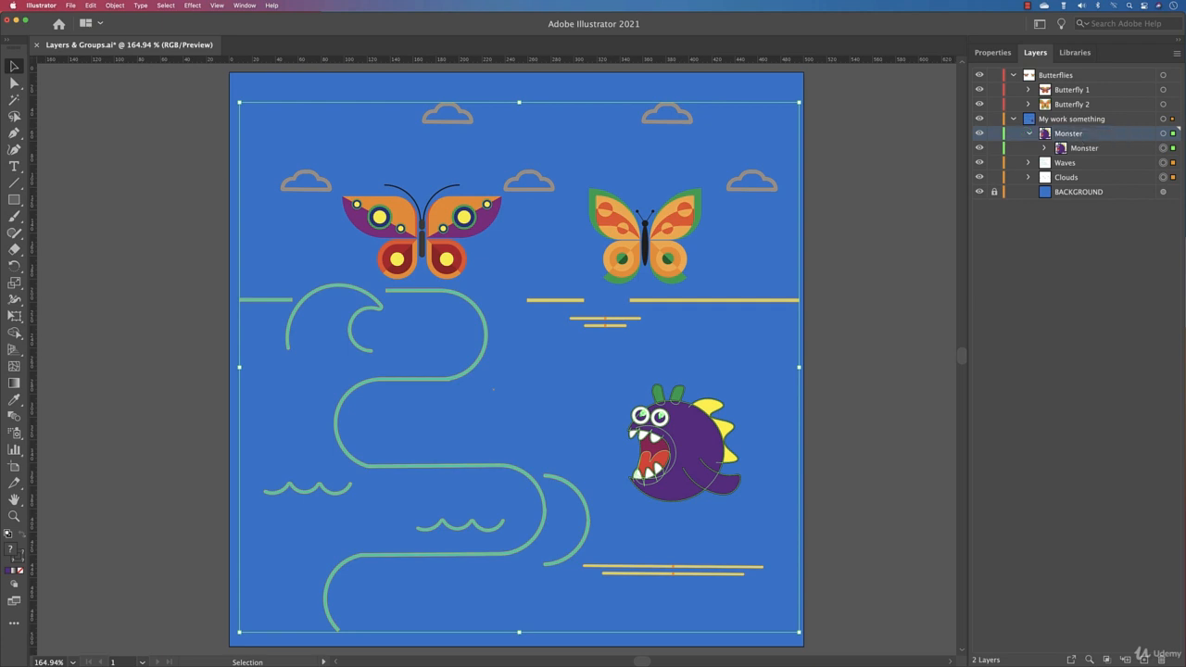
{"action": "left_click", "coordinate": [1029, 134]}
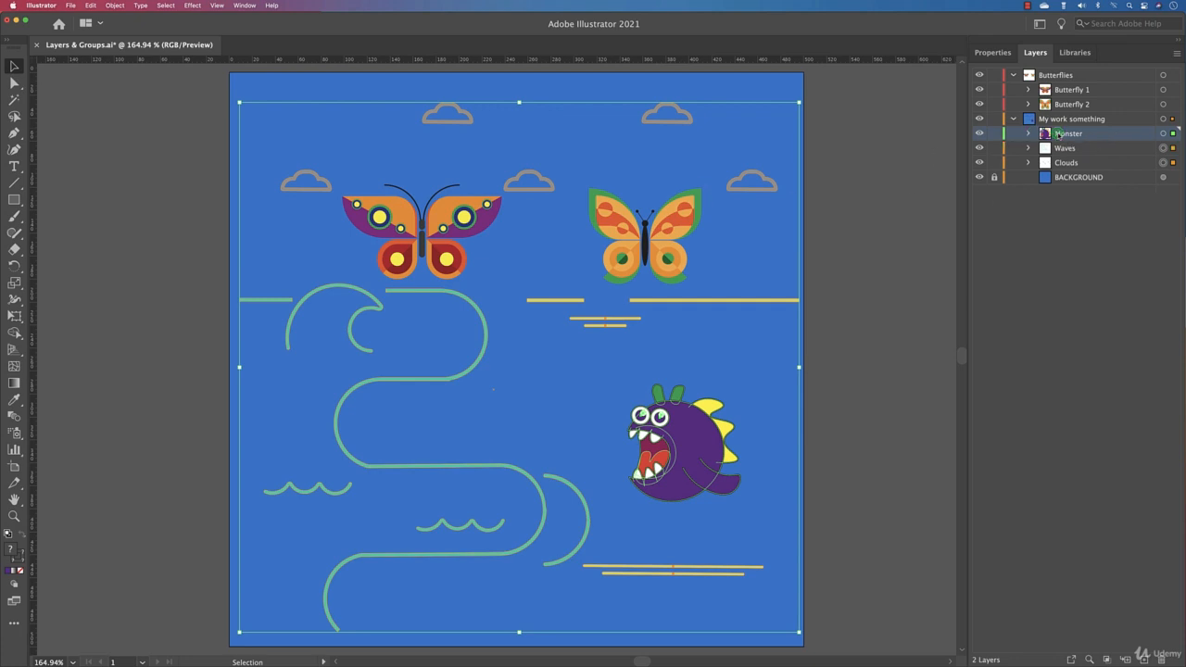
Move the Monster sublayer out to the top level, placing it between Butterflies and My work something.
{"action": "left_click_drag", "start_coordinate": [1058, 135], "coordinate": [1048, 72]}
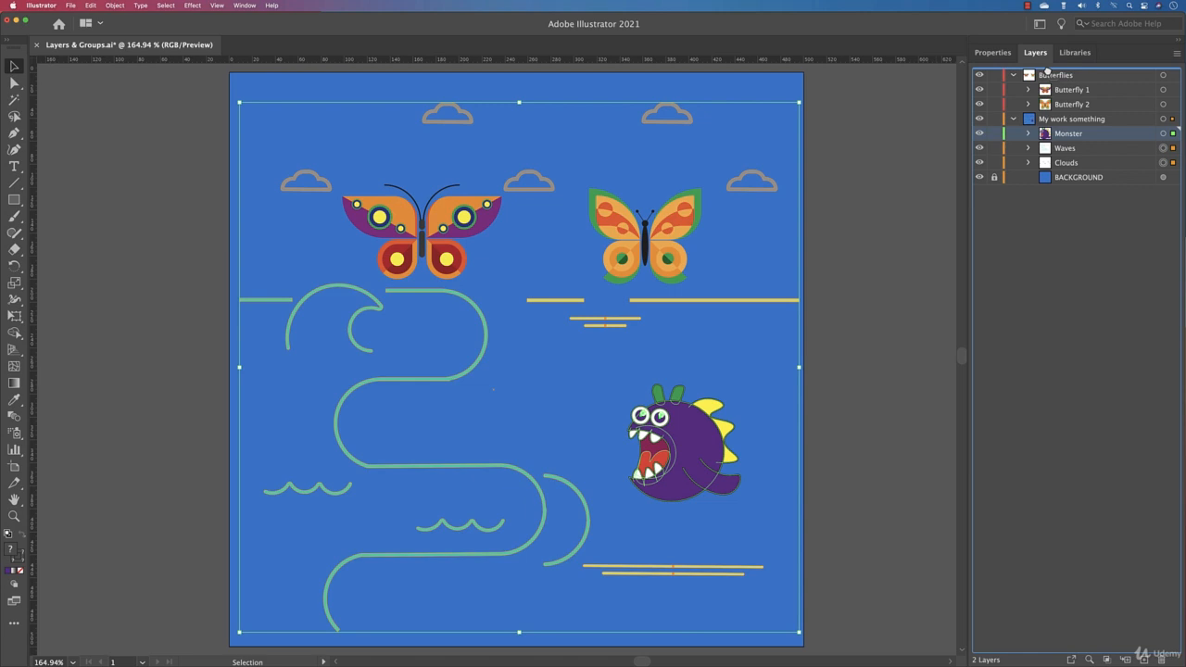
{"action": "left_click_drag", "start_coordinate": [1048, 71], "coordinate": [1049, 73]}
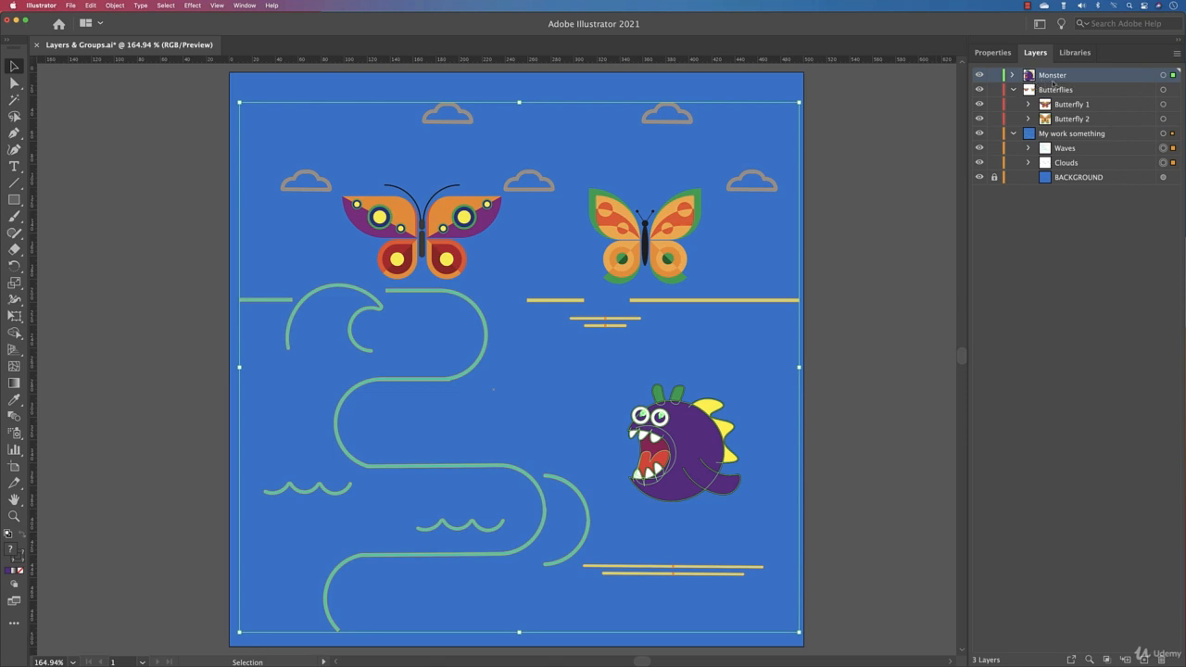
{"action": "left_click", "coordinate": [1015, 90]}
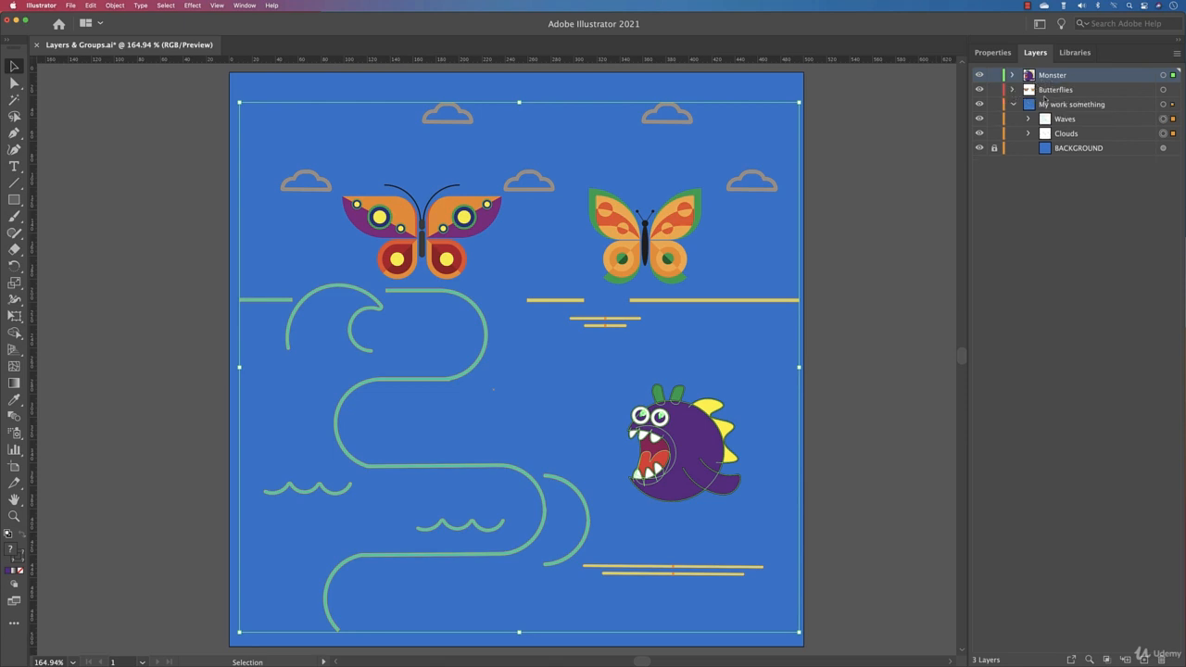
{"action": "left_click", "coordinate": [1013, 104]}
{"action": "left_click_drag", "start_coordinate": [1053, 76], "coordinate": [1056, 97]}
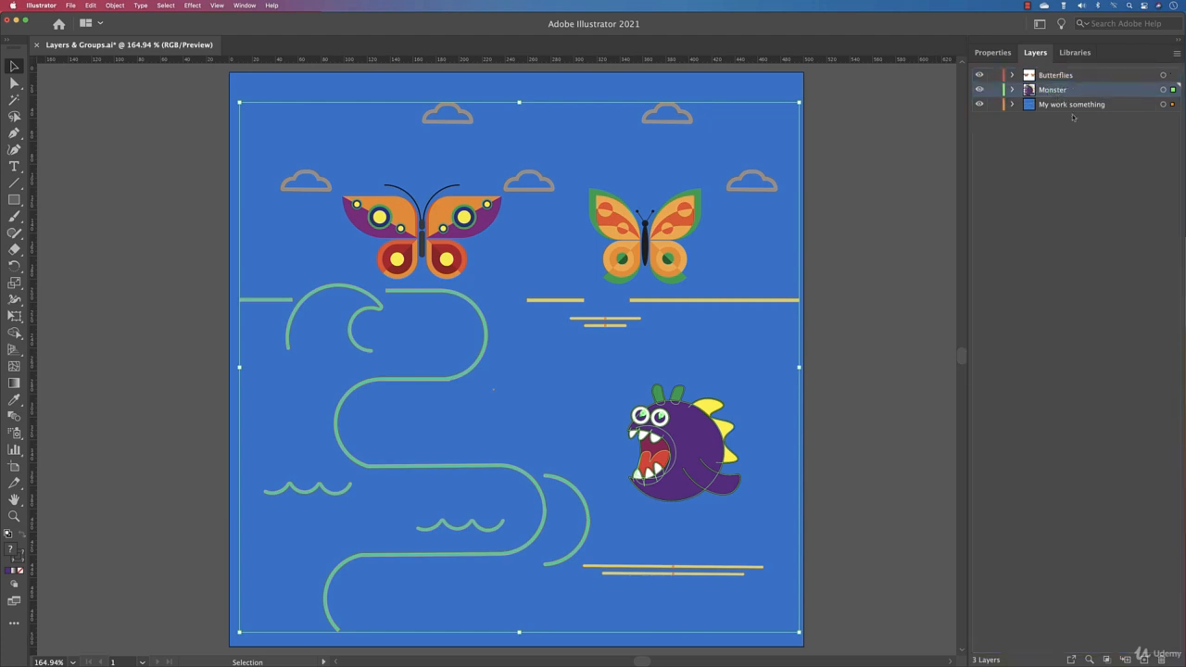
Expand My work something and unlock the BACKGROUND object.
{"action": "left_click", "coordinate": [1014, 103]}
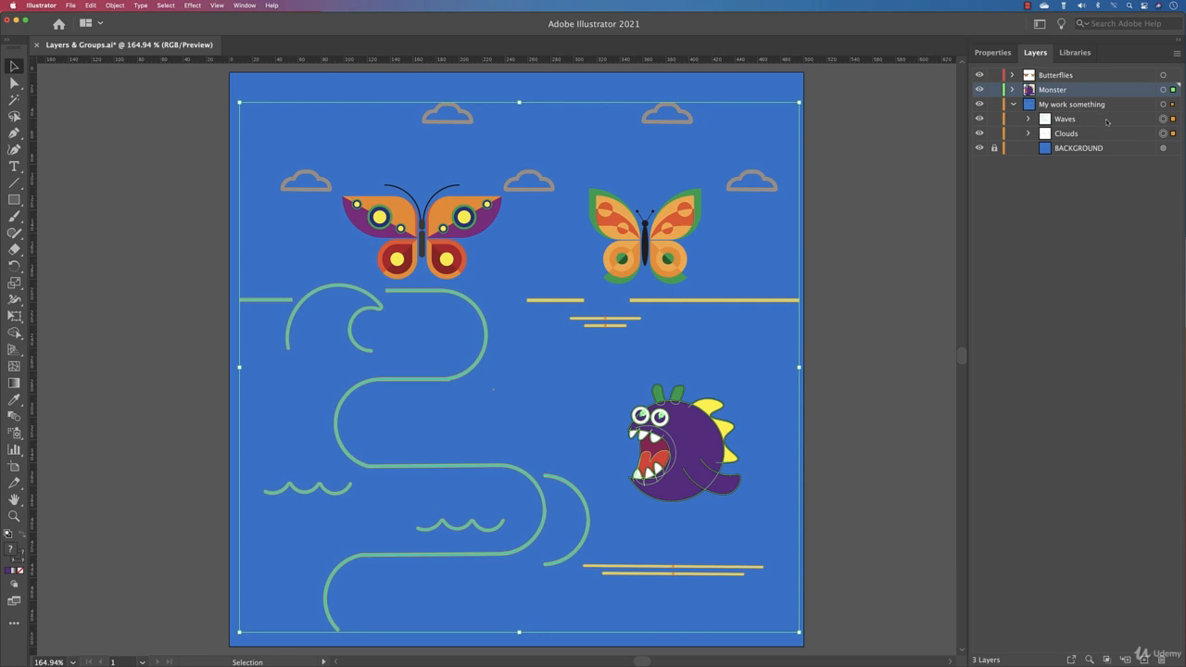
{"action": "left_click", "coordinate": [1112, 148]}
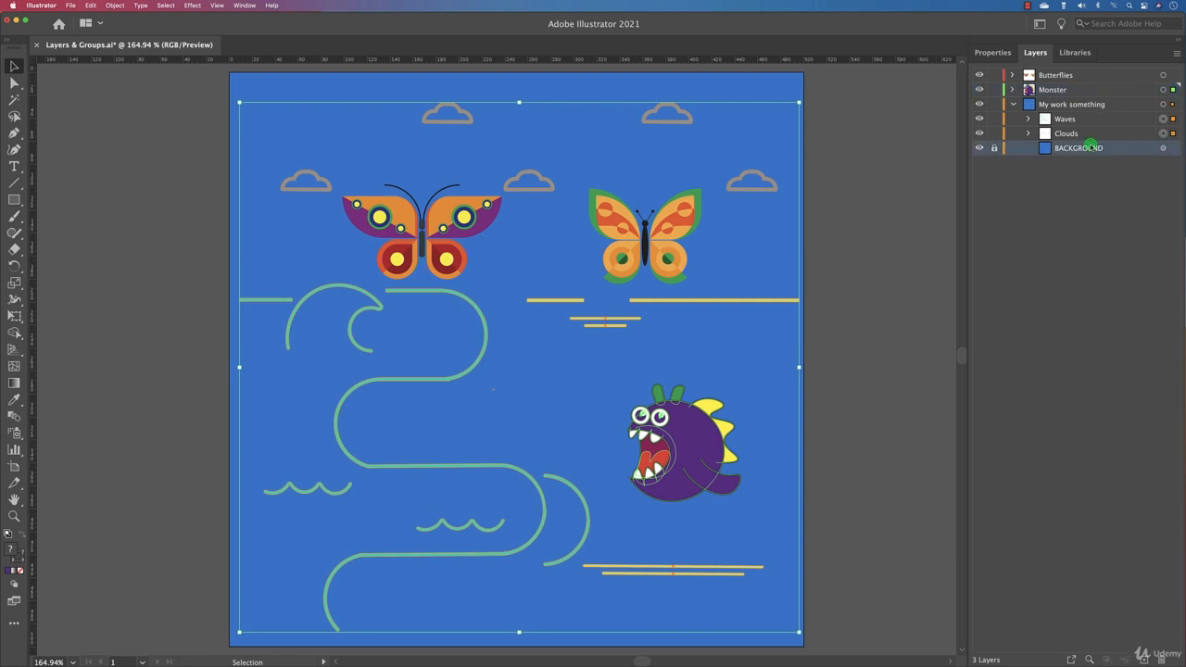
{"action": "left_click", "coordinate": [997, 150]}
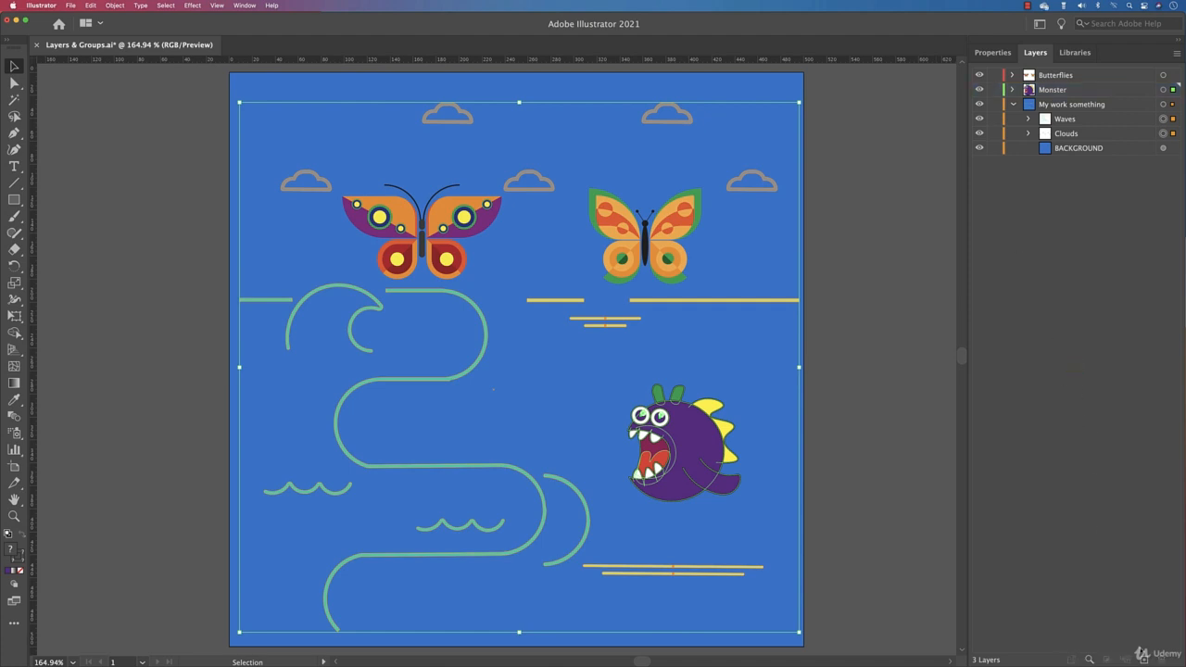
Add a new top-level layer, place it at the bottom of the stack, and move the BACKGROUND object into it.
{"action": "left_click", "coordinate": [1142, 659]}
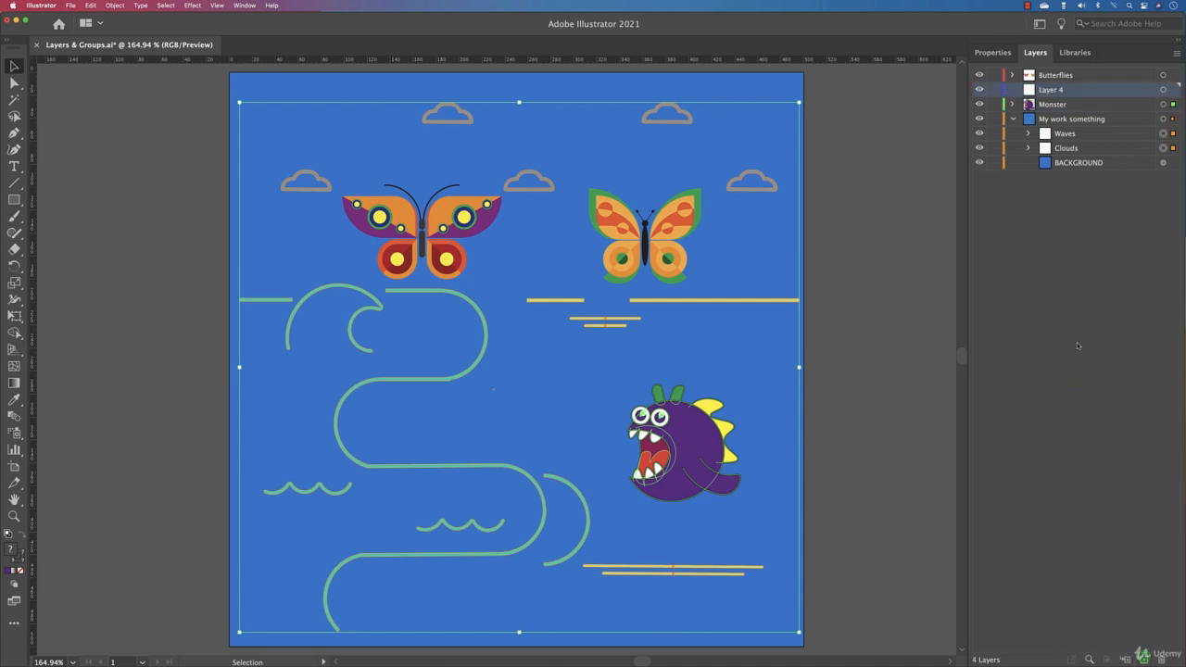
{"action": "left_click", "coordinate": [1163, 162]}
{"action": "mouse_move", "coordinate": [1114, 163]}
{"action": "left_mouse_down"}
{"action": "mouse_move", "coordinate": [1099, 88]}
{"action": "mouse_move", "coordinate": [1096, 163]}
{"action": "left_mouse_up"}
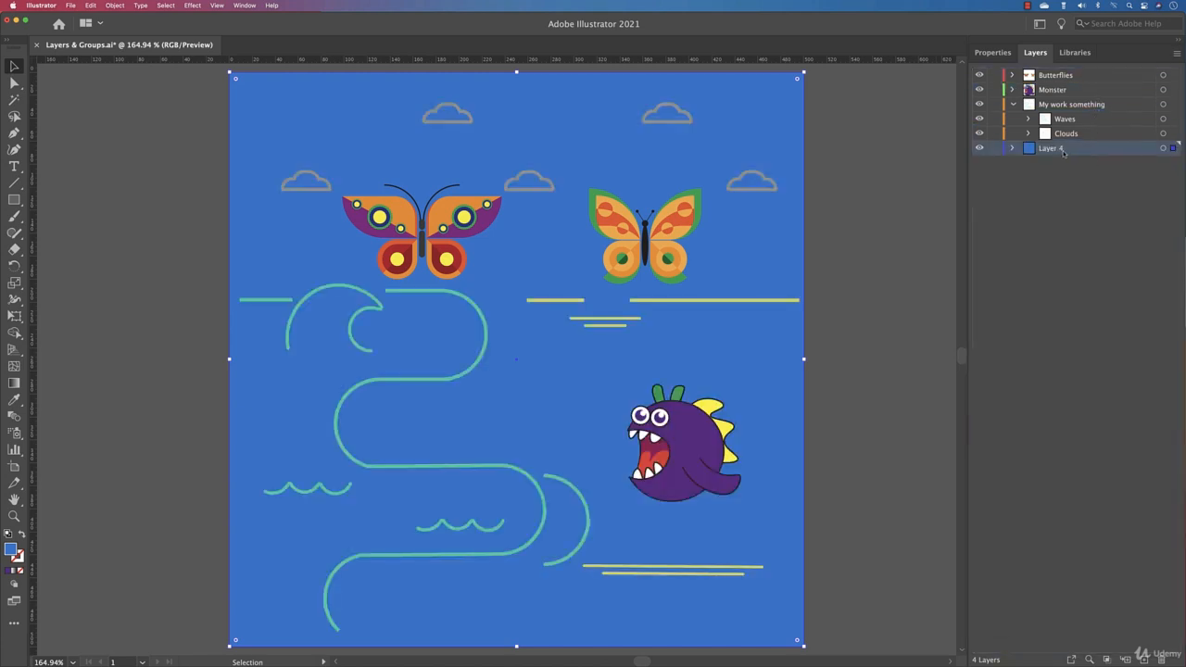
Rename Layer 4 as BG and deselect the artwork.
{"action": "double_click", "coordinate": [1066, 151]}
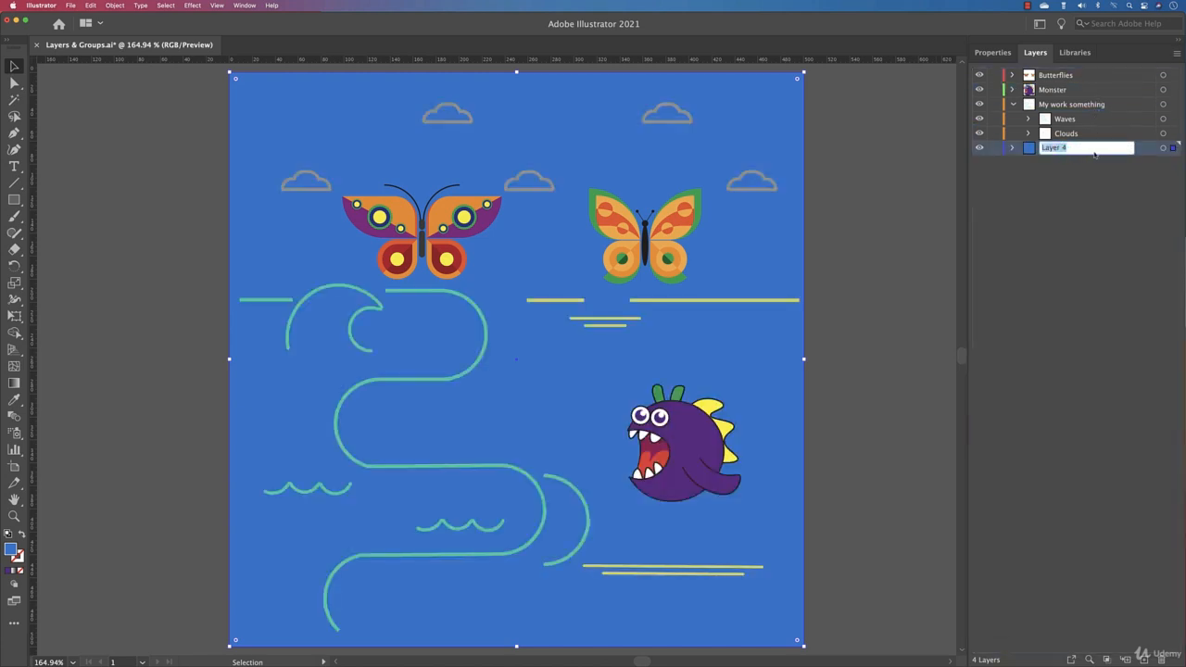
{"action": "type", "text": "BG"}
{"action": "left_click", "coordinate": [913, 210]}
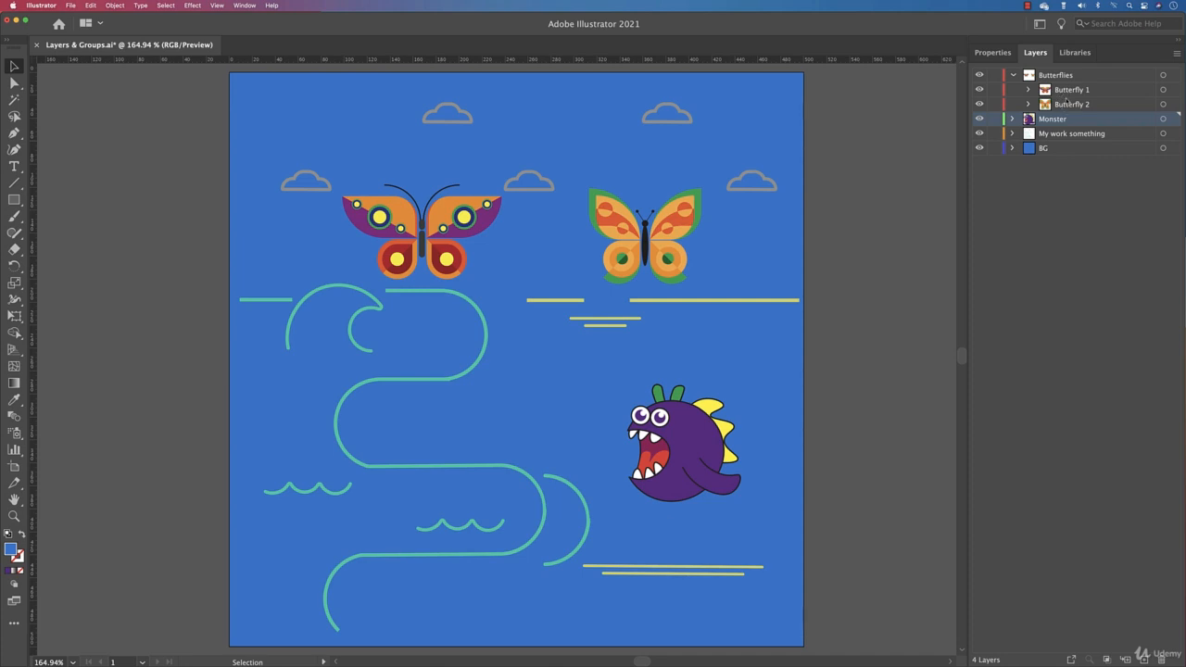
Select Butterfly 2, Butterfly 1 and the monster in turn to check which layer each belongs to.
{"action": "left_click", "coordinate": [686, 227]}
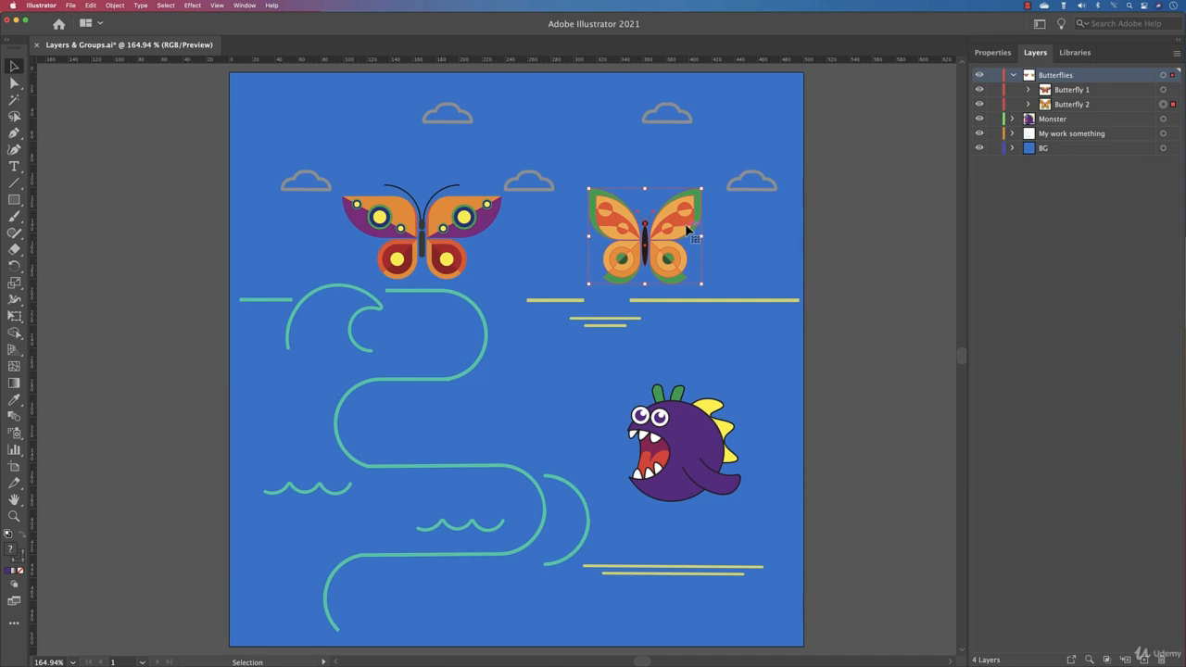
{"action": "left_click", "coordinate": [1163, 89]}
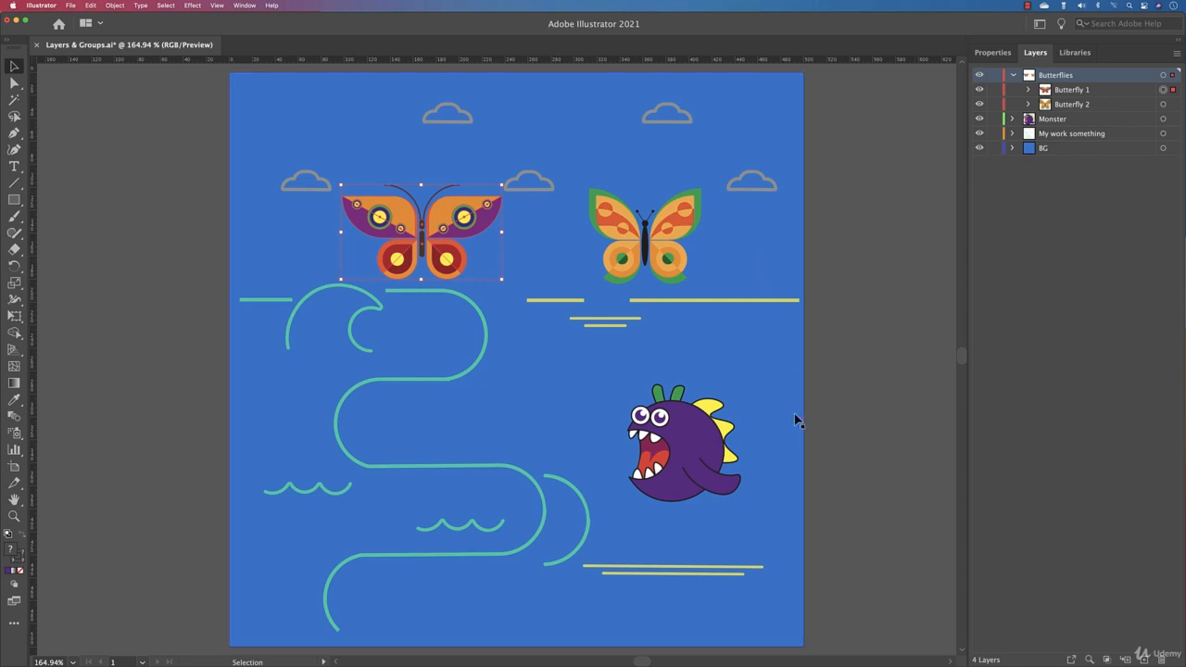
{"action": "left_click", "coordinate": [716, 440]}
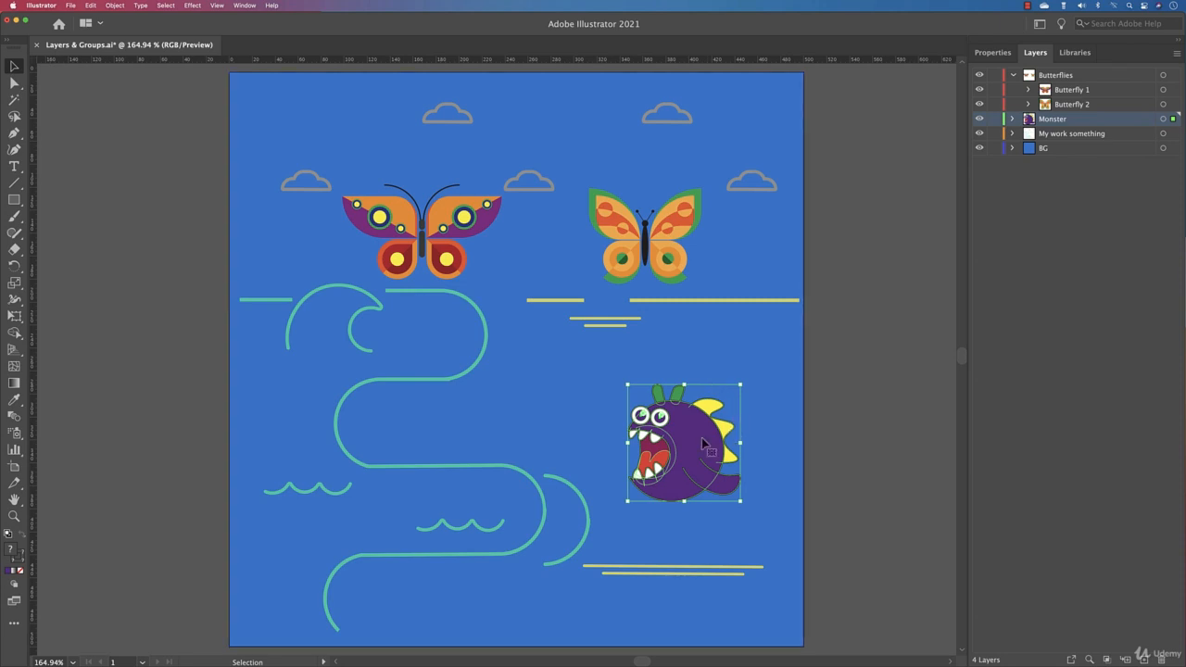
Expand the Monster layer and its Monster group, and target each to compare what they select.
{"action": "left_click", "coordinate": [1013, 118]}
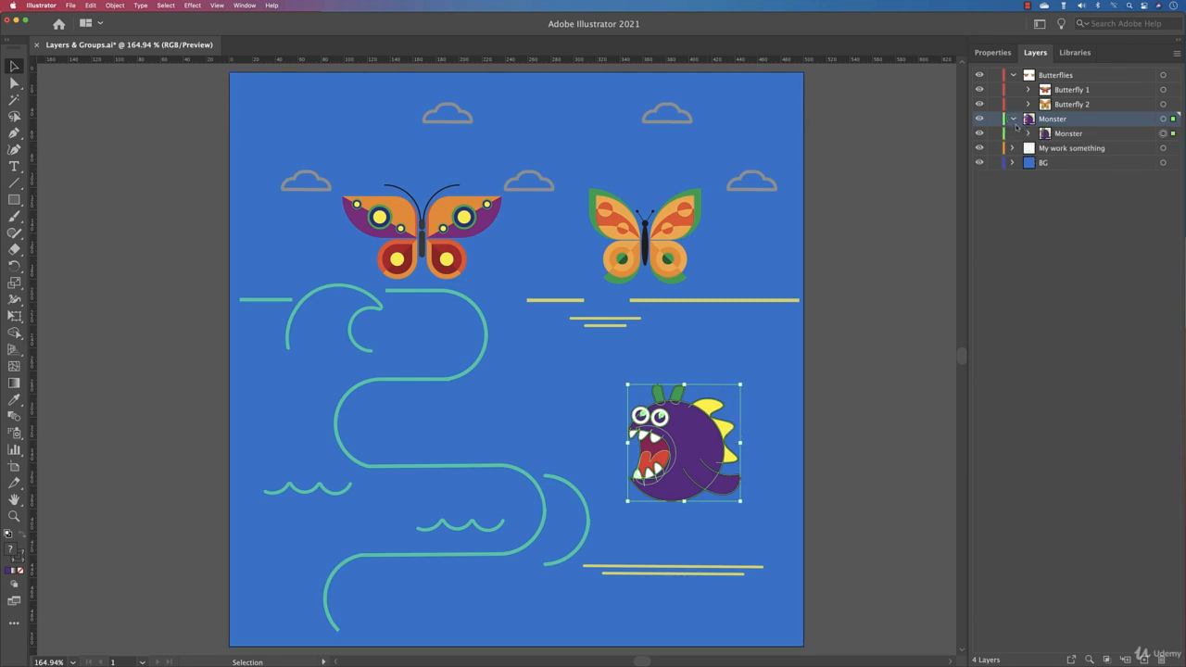
{"action": "left_click", "coordinate": [1029, 133]}
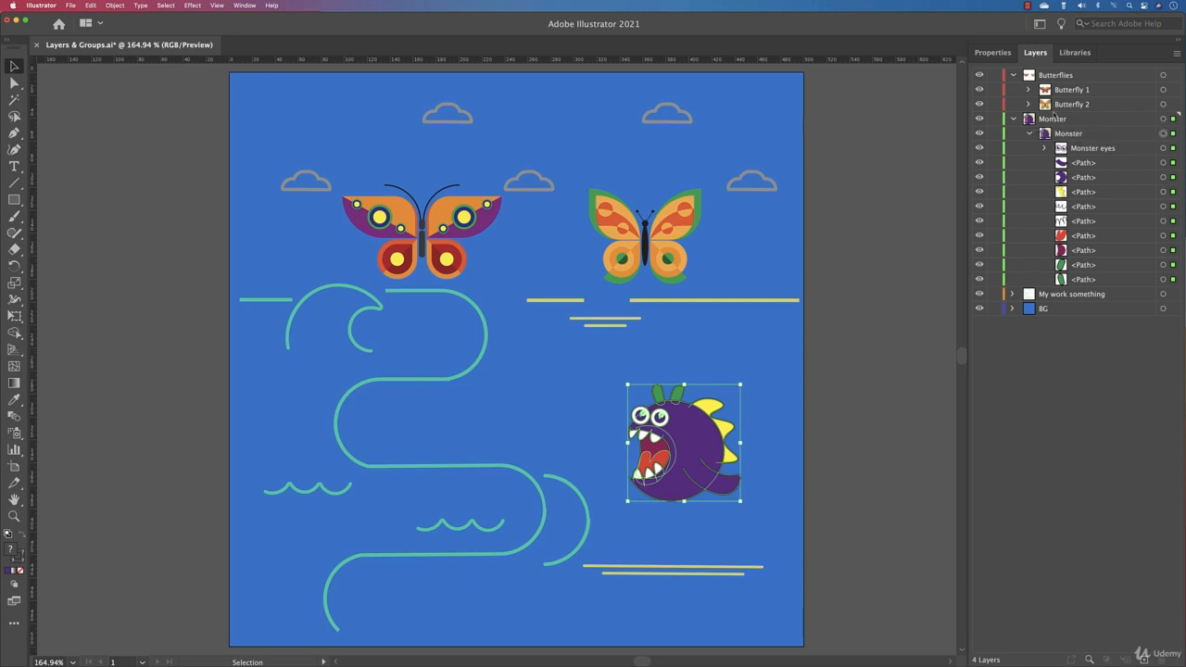
{"action": "left_click", "coordinate": [1163, 119]}
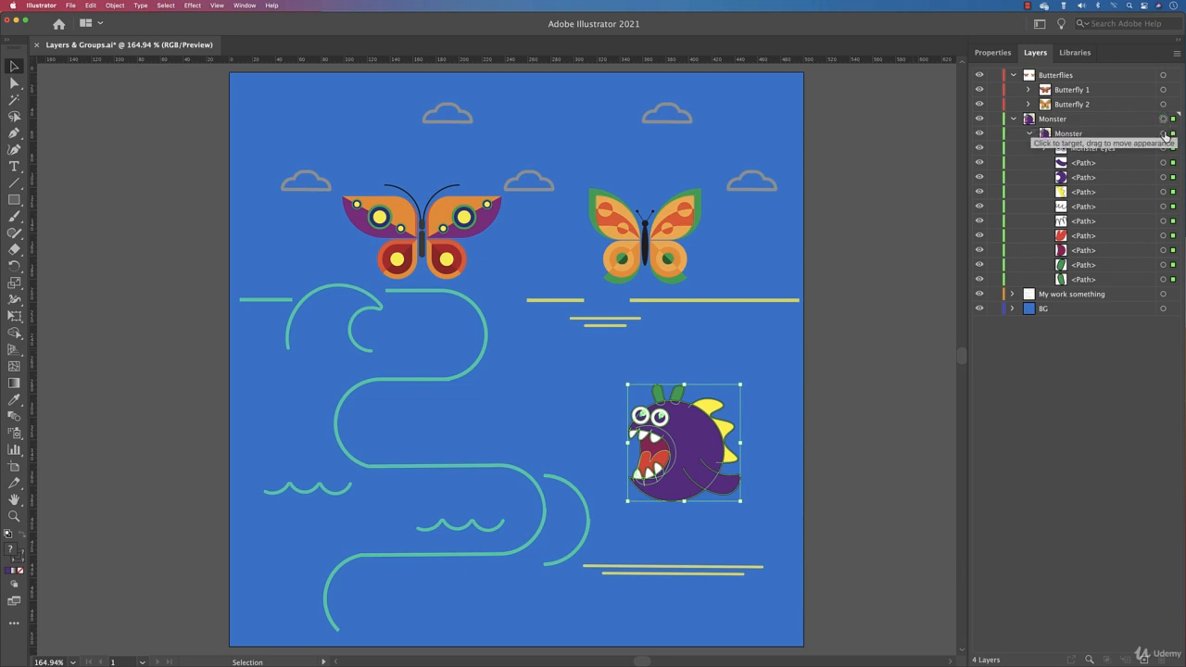
{"action": "left_click", "coordinate": [1165, 133]}
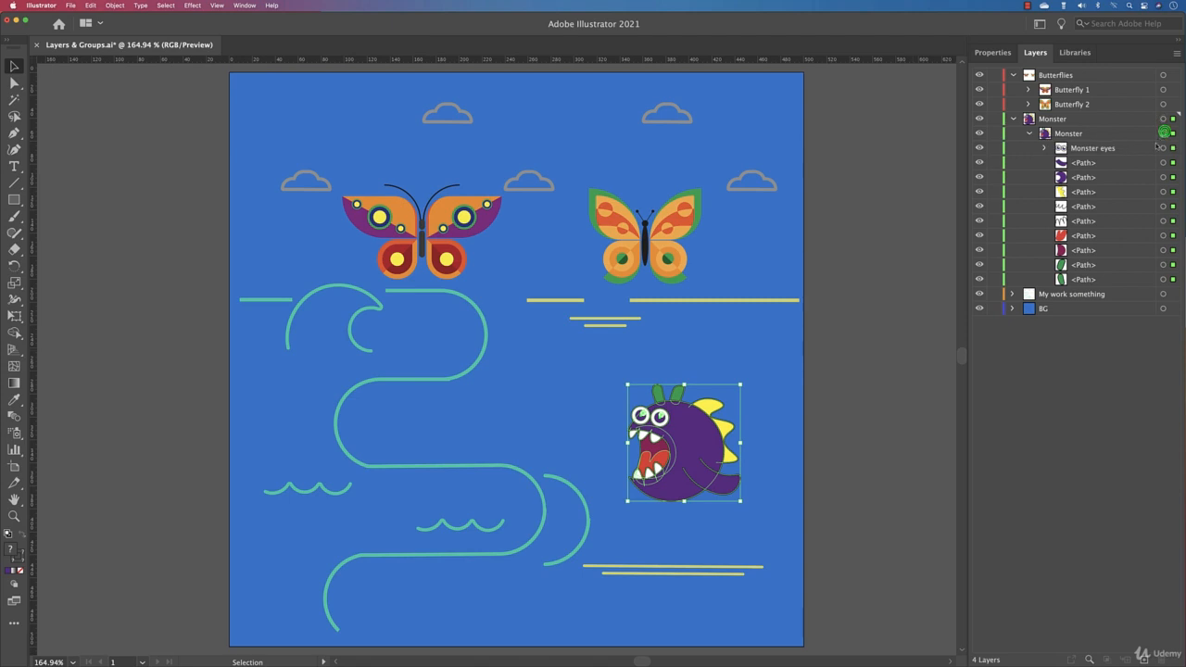
Isolate the Monster group, select the monster's eyes to inspect the nested contents, and exit isolation mode.
{"action": "double_click", "coordinate": [666, 428]}
{"action": "left_click", "coordinate": [665, 426]}
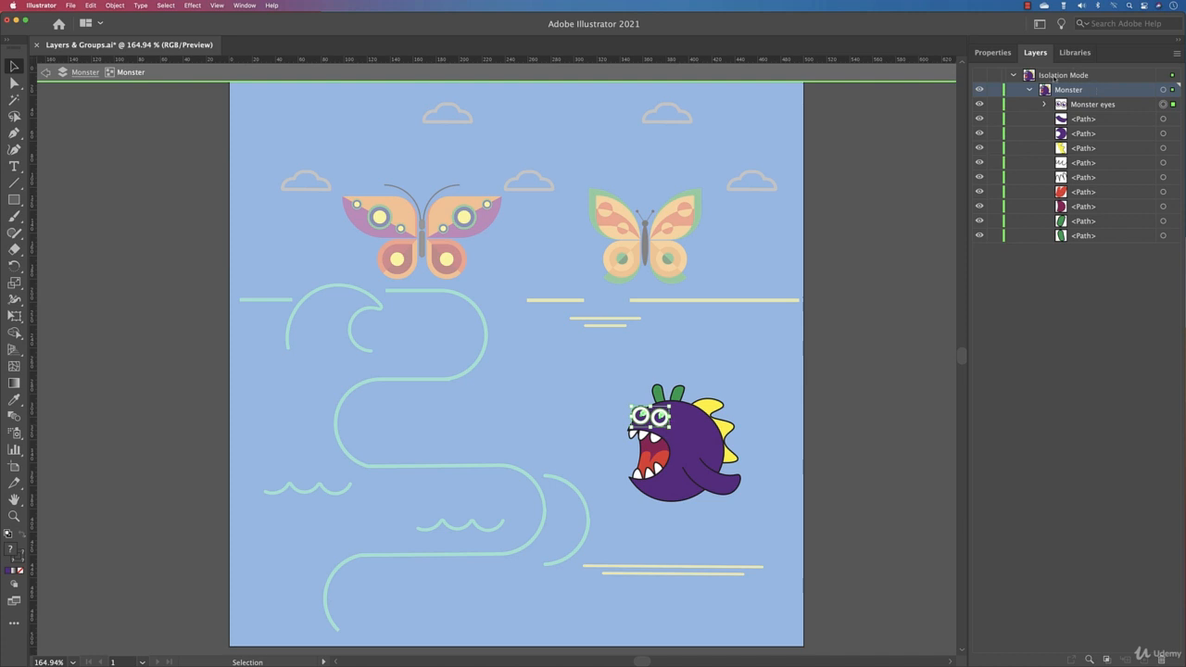
{"action": "double_click", "coordinate": [858, 314]}
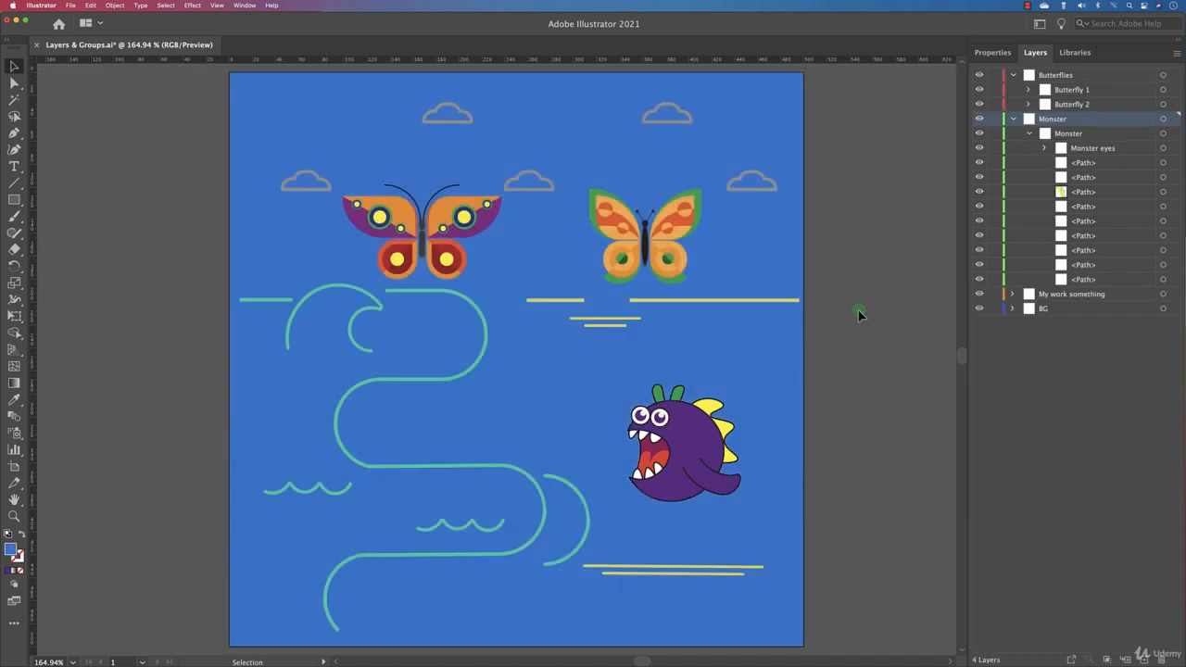